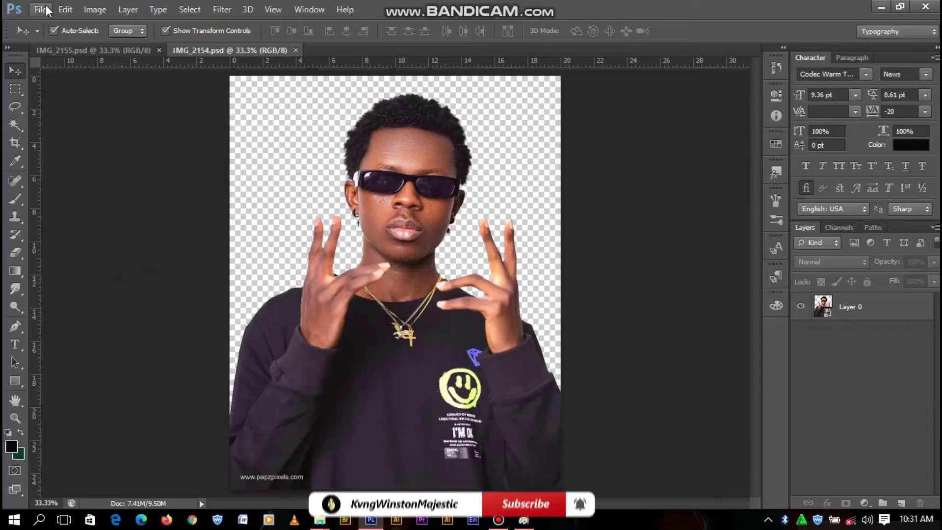
Step: Create a new 9 x 11 in transparent document and save it as poste15.psd
{"action": "left_click", "coordinate": [42, 10]}
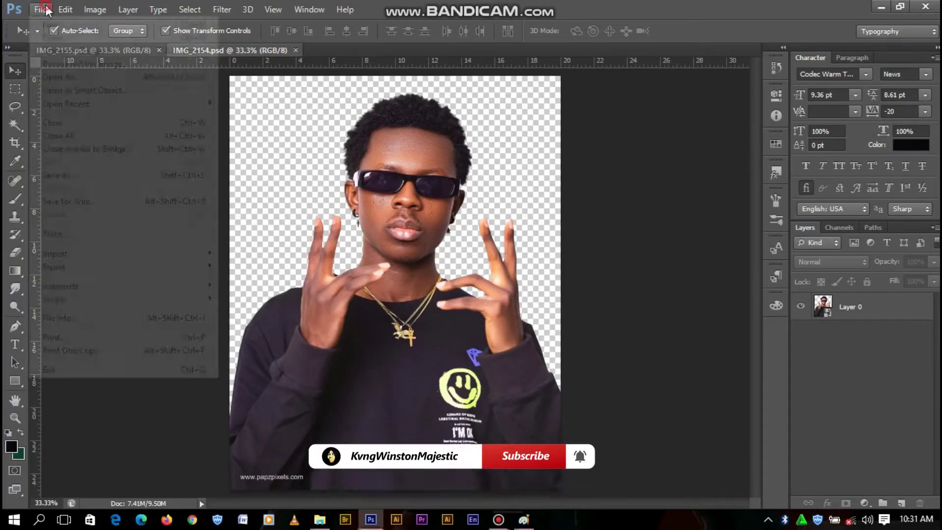
{"action": "key", "text": "Escape"}
{"action": "key", "text": "ctrl+n"}
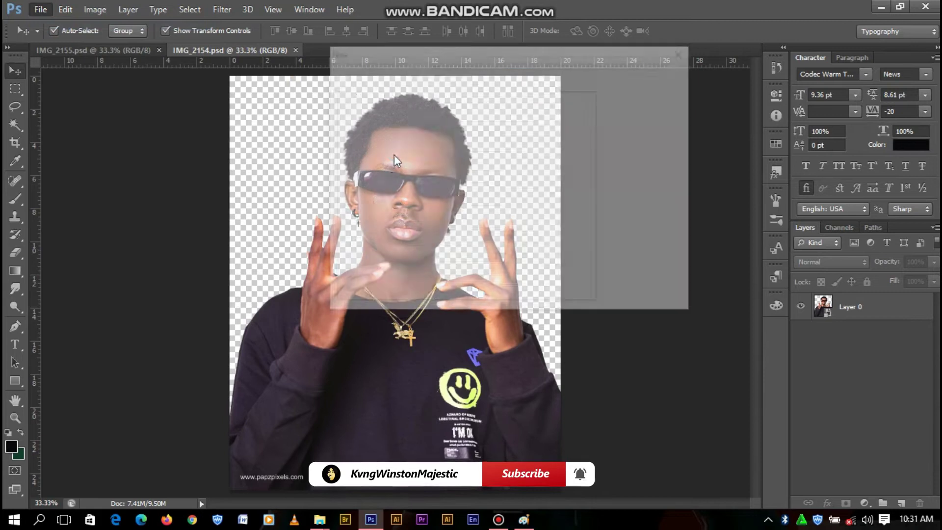
{"action": "left_click", "coordinate": [466, 93]}
{"action": "left_click", "coordinate": [447, 185]}
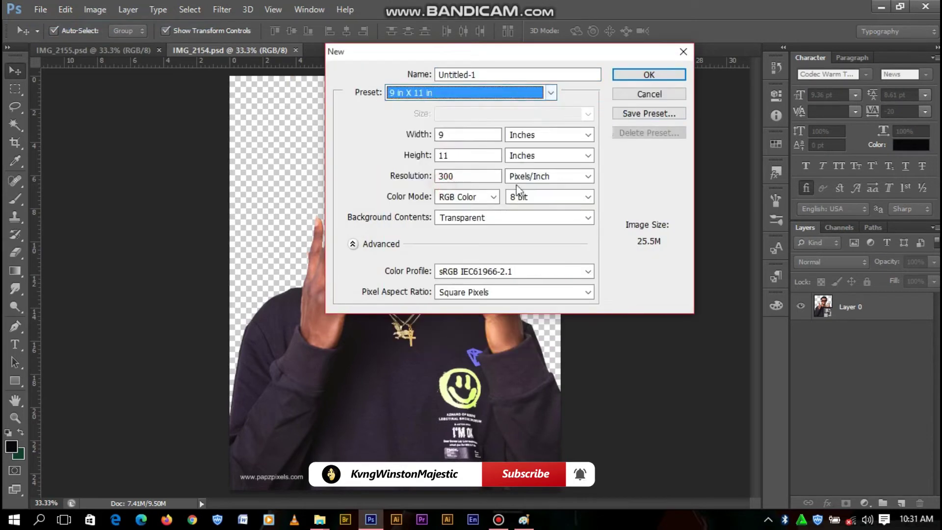
{"action": "left_click", "coordinate": [642, 75]}
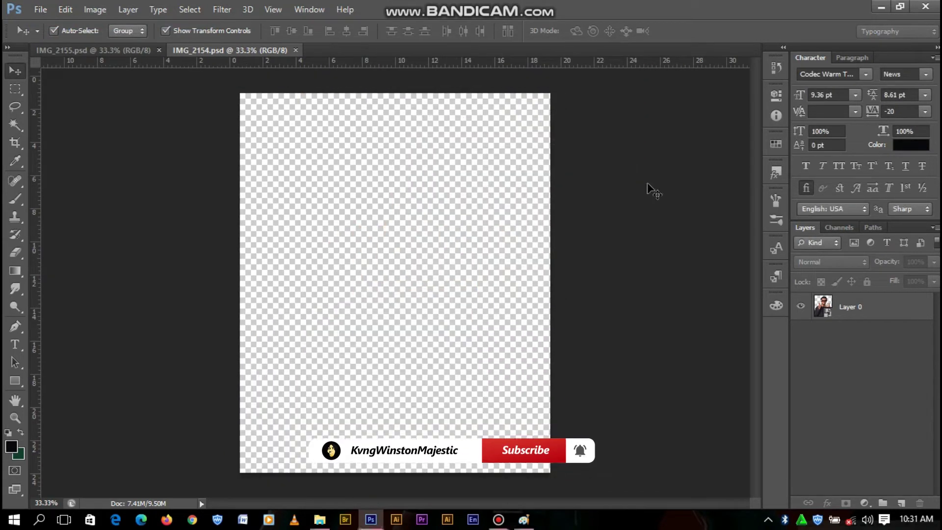
{"action": "key", "text": "ctrl+s"}
{"action": "type", "text": "poste15"}
{"action": "key", "text": "Return"}
Step: Drag the men from IMG_2154 and IMG_2155 into the poster, the second left of the first
{"action": "left_click", "coordinate": [216, 49]}
{"action": "left_click_drag", "start_coordinate": [388, 221], "coordinate": [413, 182]}
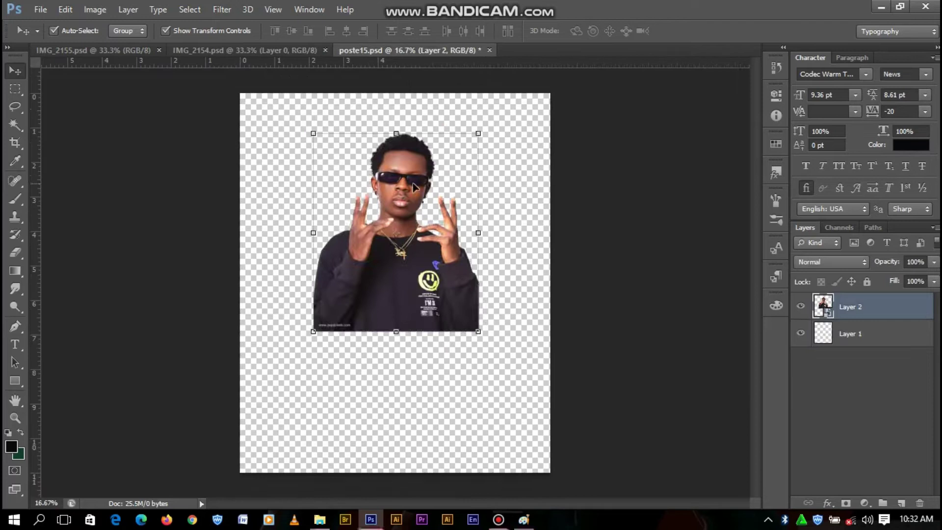
{"action": "left_click", "coordinate": [94, 49]}
{"action": "mouse_move", "coordinate": [402, 221]}
{"action": "left_mouse_down"}
{"action": "mouse_move", "coordinate": [403, 168]}
{"action": "mouse_move", "coordinate": [342, 242]}
{"action": "left_mouse_up"}
{"action": "left_click", "coordinate": [711, 220]}
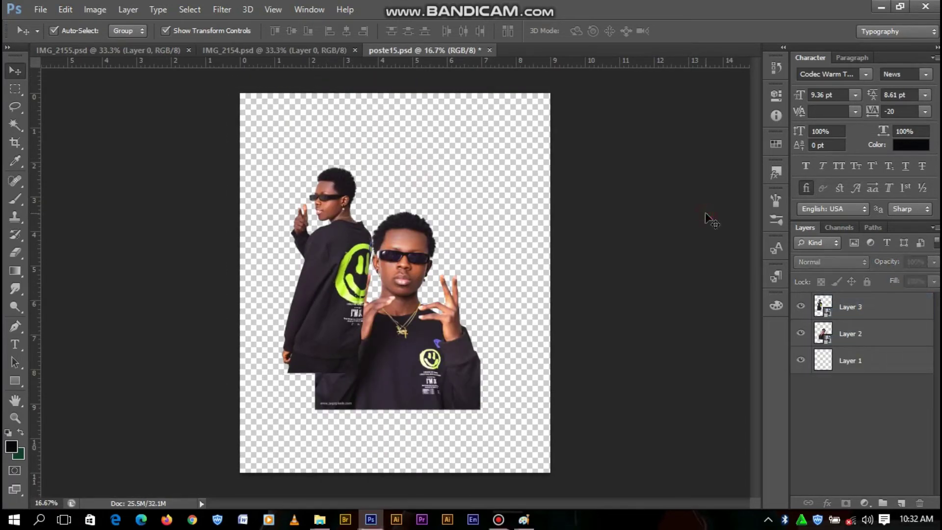
Step: Add a black Solid Color fill layer and move it beneath both men
{"action": "left_click", "coordinate": [869, 501]}
{"action": "left_click", "coordinate": [854, 196]}
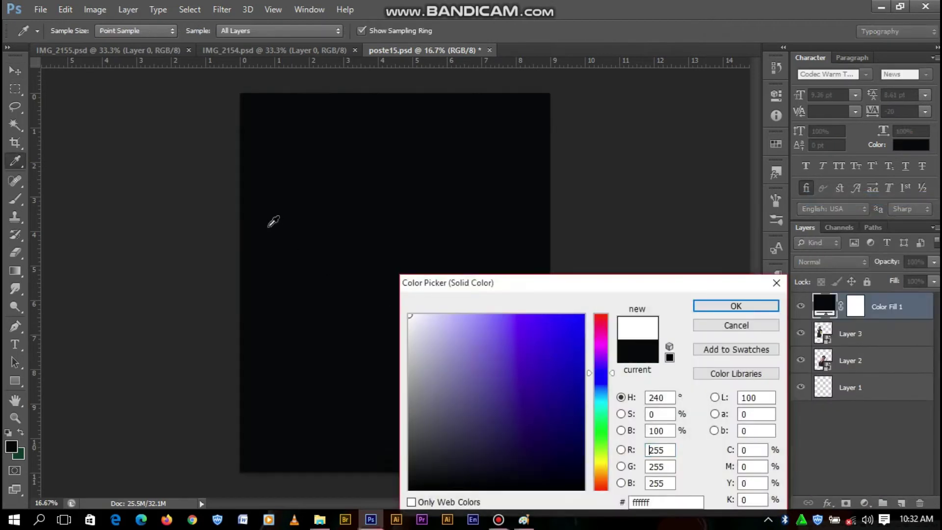
{"action": "left_click", "coordinate": [410, 315]}
{"action": "left_click", "coordinate": [736, 305]}
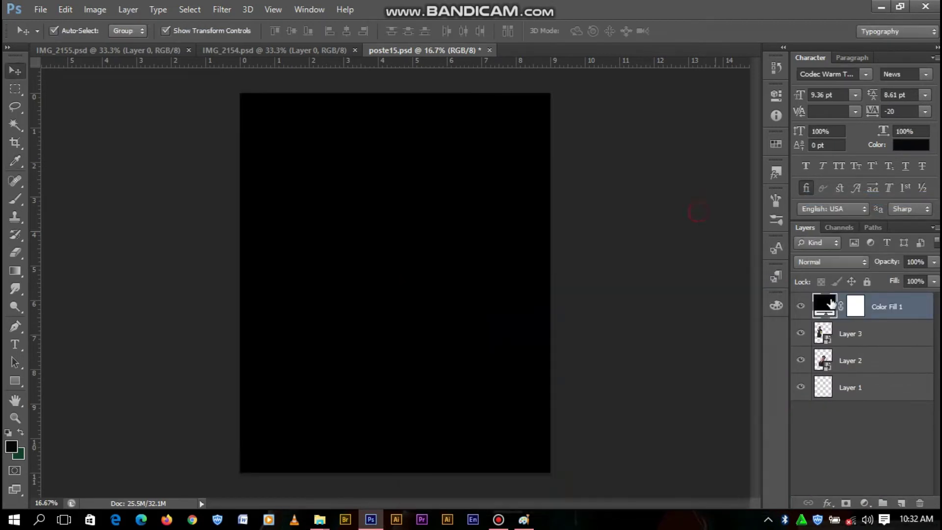
{"action": "left_click_drag", "start_coordinate": [826, 307], "coordinate": [844, 377]}
{"action": "left_click", "coordinate": [644, 199]}
Step: Enlarge the front man, then put the back man's layer below him and shift it right
{"action": "key", "text": "ctrl+plus"}
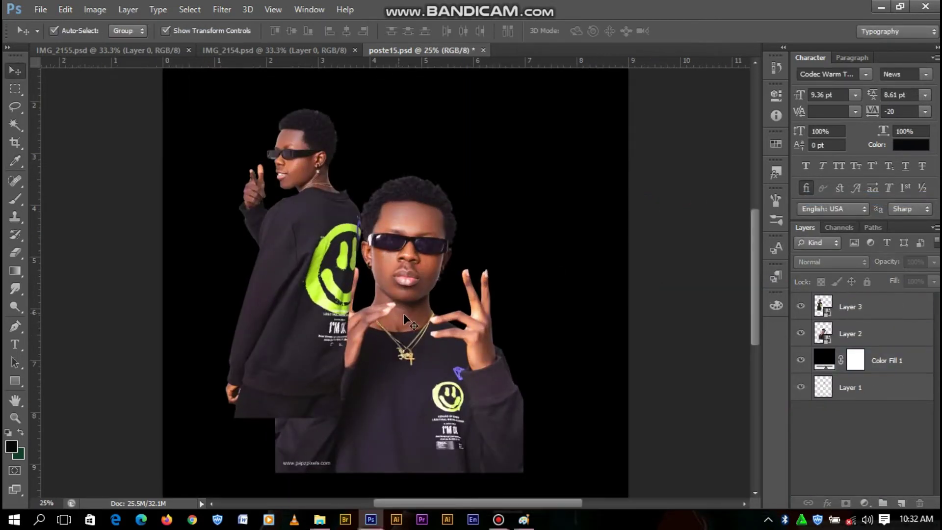
{"action": "left_click", "coordinate": [404, 314]}
{"action": "left_click_drag", "start_coordinate": [520, 169], "coordinate": [554, 136]}
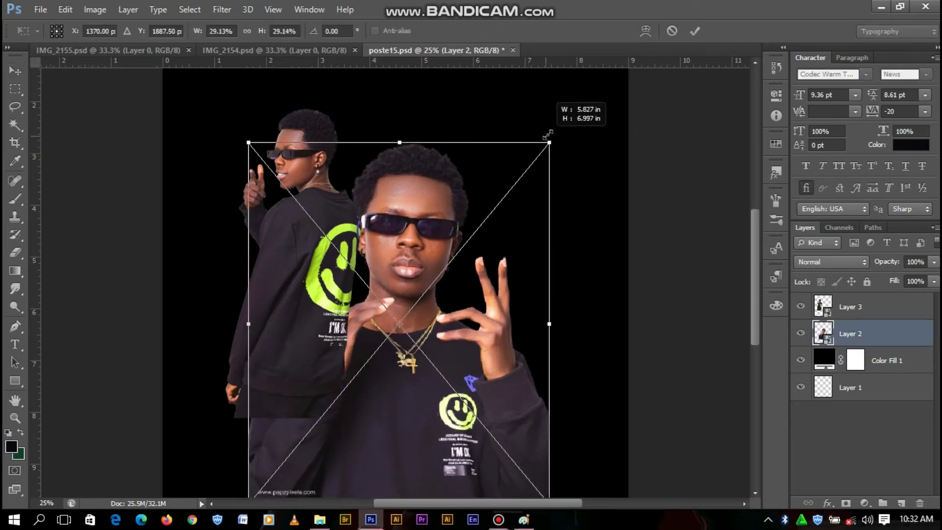
{"action": "key", "text": "Return"}
{"action": "left_click_drag", "start_coordinate": [851, 307], "coordinate": [850, 343]}
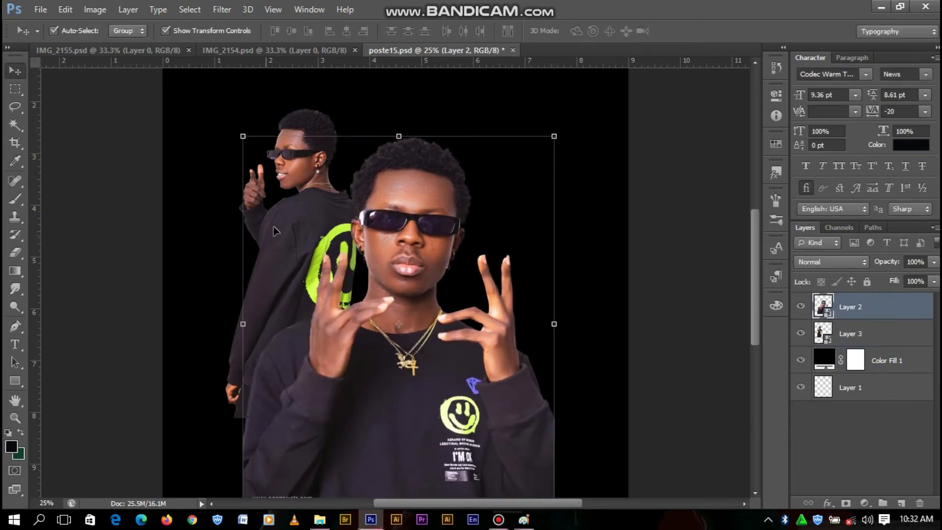
{"action": "left_click_drag", "start_coordinate": [305, 197], "coordinate": [329, 198]}
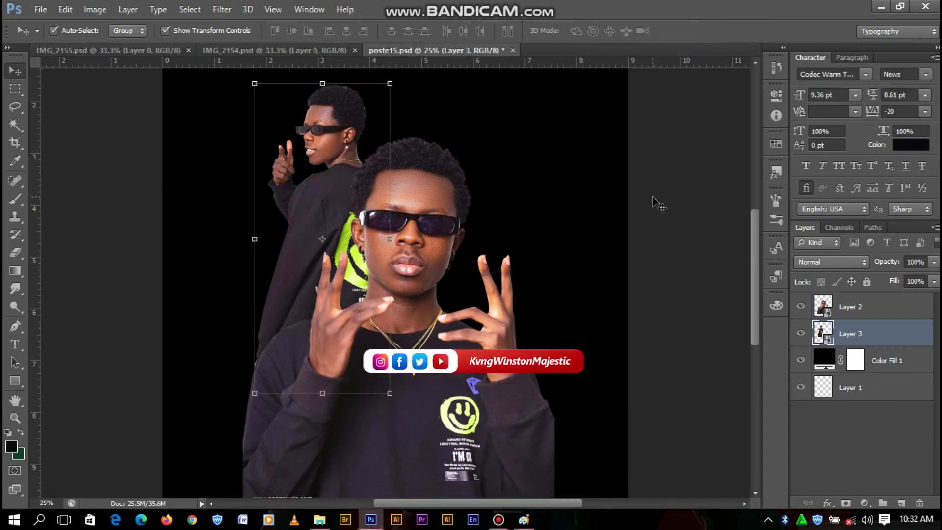
{"action": "key", "text": "ctrl+minus"}
Step: Nudge both men together, then enlarge the back man and move him down-left
{"action": "left_click", "coordinate": [397, 280]}
{"action": "left_click", "coordinate": [850, 334], "text": "ctrl"}
{"action": "left_click_drag", "start_coordinate": [357, 244], "coordinate": [361, 253]}
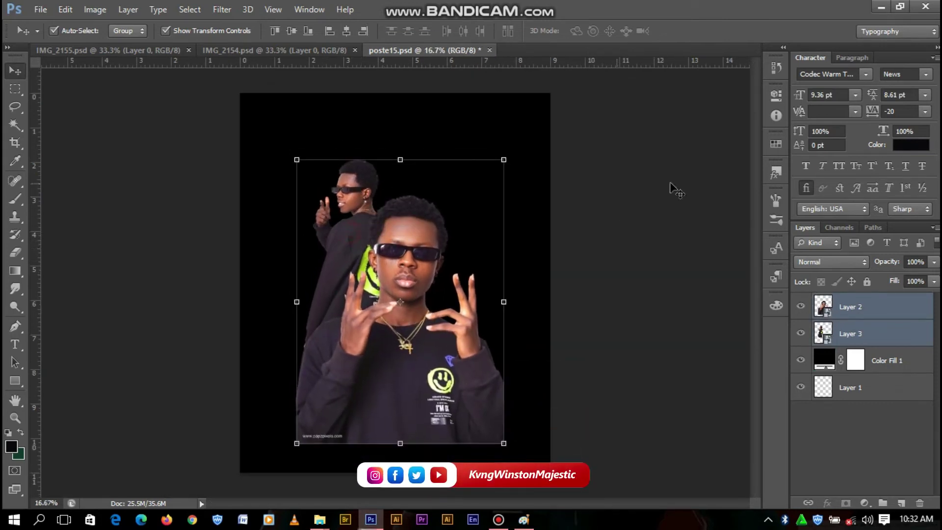
{"action": "left_click", "coordinate": [354, 211]}
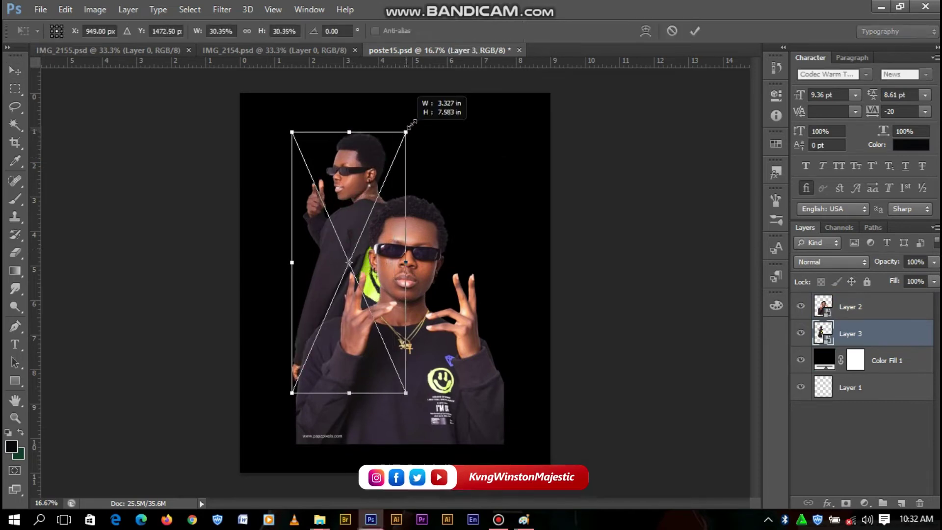
{"action": "left_click_drag", "start_coordinate": [395, 158], "coordinate": [423, 100]}
{"action": "mouse_move", "coordinate": [356, 189]}
{"action": "left_mouse_down"}
{"action": "mouse_move", "coordinate": [345, 207]}
{"action": "mouse_move", "coordinate": [360, 203]}
{"action": "left_mouse_up"}
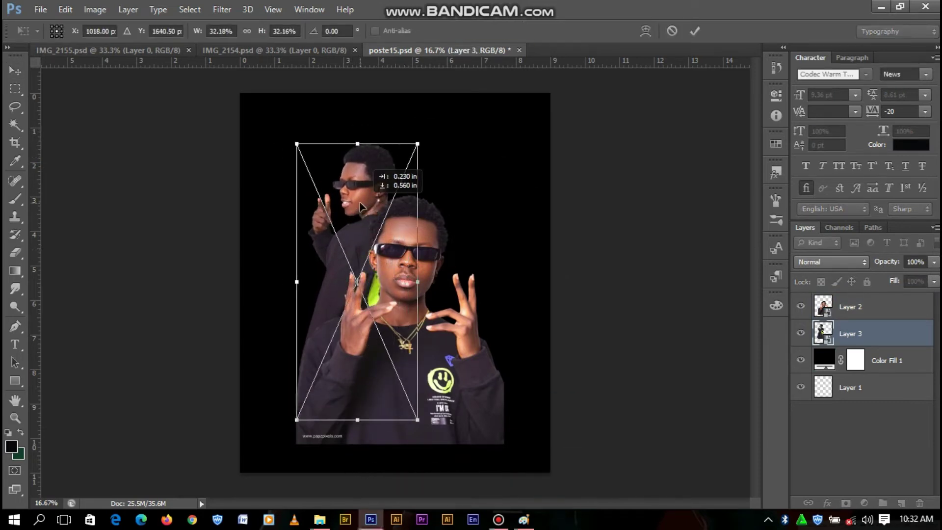
{"action": "key", "text": "ctrl+plus"}
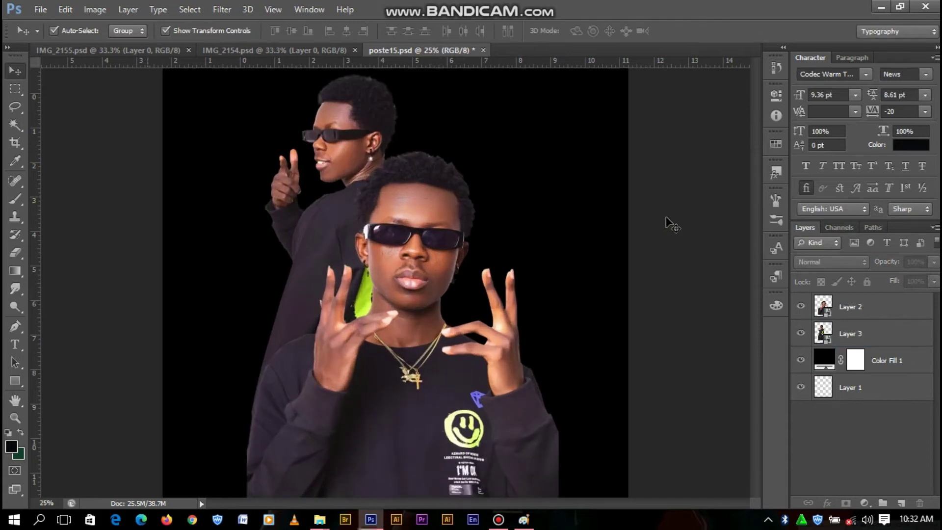
Step: Change the Color Fill 1 background colour to white
{"action": "left_click", "coordinate": [513, 202]}
{"action": "double_click", "coordinate": [823, 362]}
{"action": "left_click", "coordinate": [414, 315]}
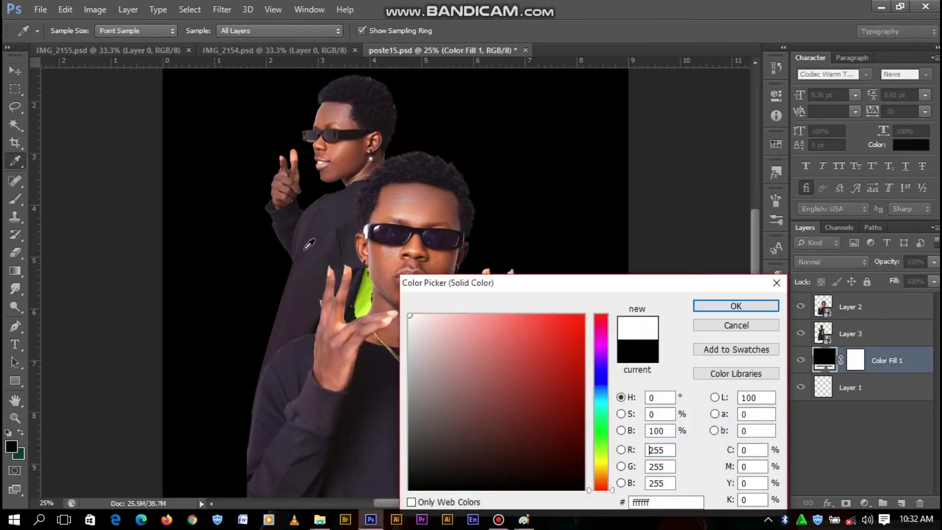
{"action": "left_click", "coordinate": [712, 306]}
{"action": "left_click", "coordinate": [735, 276]}
{"action": "scroll", "coordinate": [731, 277], "scroll_direction": "down", "scroll_amount": 1}
{"action": "scroll", "coordinate": [719, 279], "scroll_direction": "down", "scroll_amount": 1}
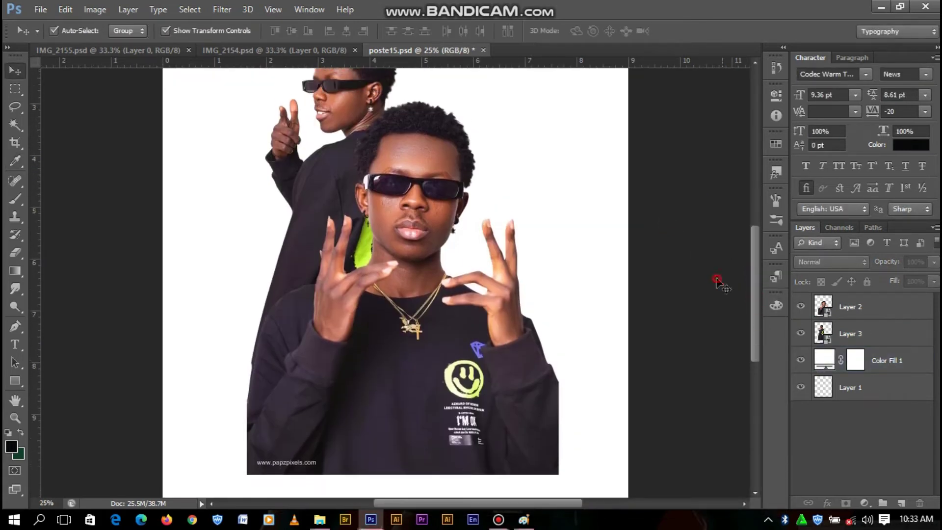
{"action": "left_click", "coordinate": [43, 10]}
Step: Open xcddddfytredfnb.jpg and place the marble texture as Layer 4 behind both men
{"action": "left_click", "coordinate": [54, 35]}
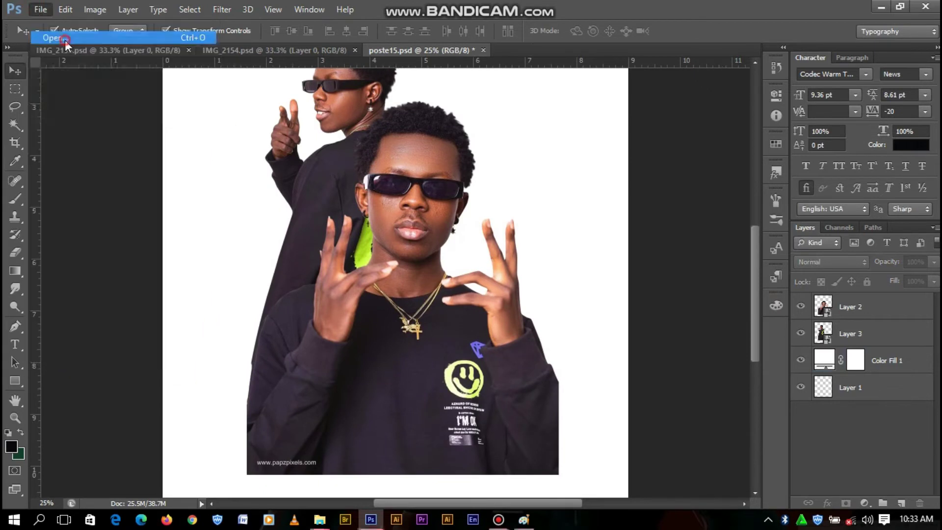
{"action": "left_click_drag", "start_coordinate": [801, 150], "coordinate": [800, 387]}
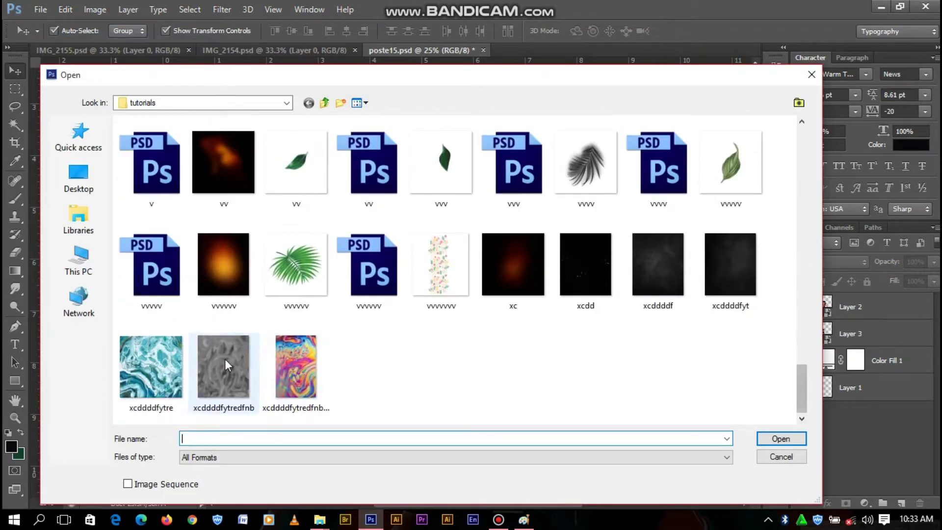
{"action": "left_click", "coordinate": [780, 439]}
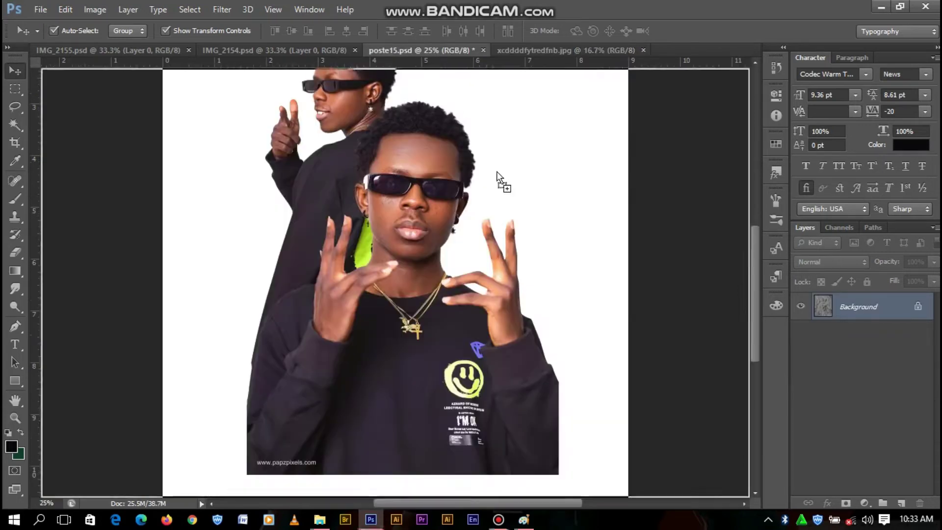
{"action": "left_click_drag", "start_coordinate": [419, 49], "coordinate": [506, 190]}
{"action": "left_click_drag", "start_coordinate": [864, 312], "coordinate": [866, 391]}
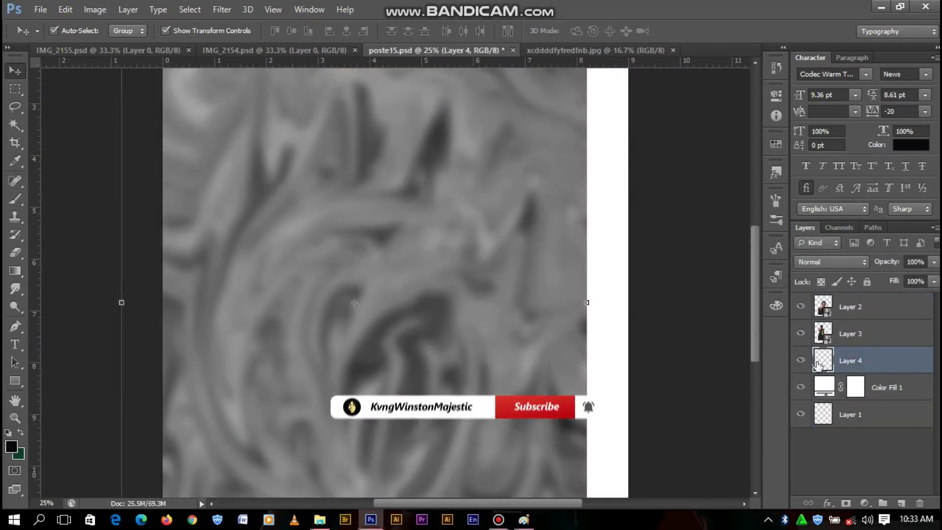
{"action": "mouse_move", "coordinate": [531, 218]}
{"action": "left_mouse_down"}
{"action": "mouse_move", "coordinate": [572, 212]}
{"action": "mouse_move", "coordinate": [486, 166]}
{"action": "left_mouse_up"}
{"action": "key", "text": "ctrl+minus"}
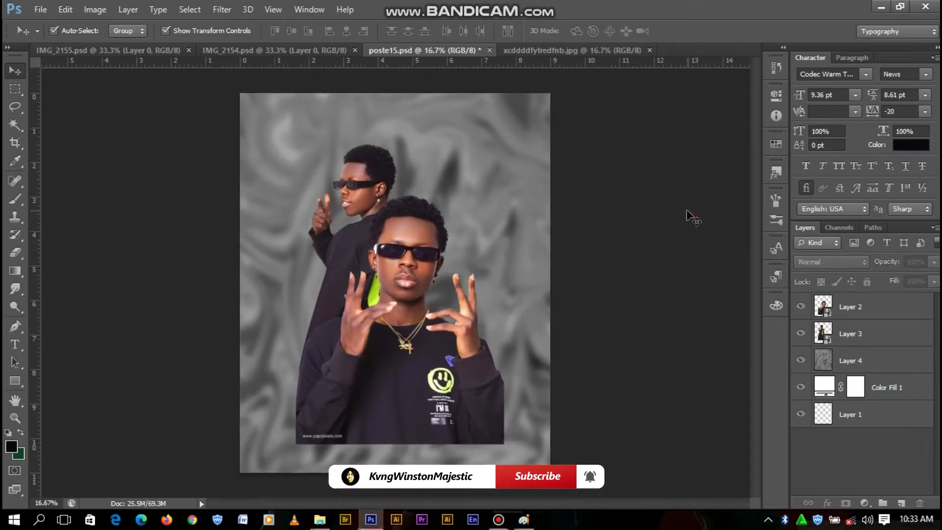
{"action": "key", "text": "ctrl+plus"}
{"action": "left_click", "coordinate": [831, 361]}
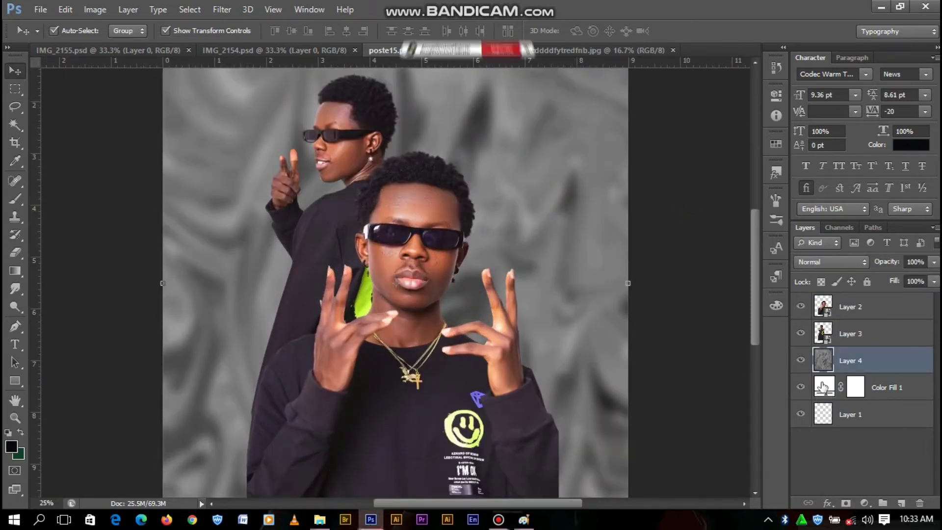
{"action": "double_click", "coordinate": [823, 388]}
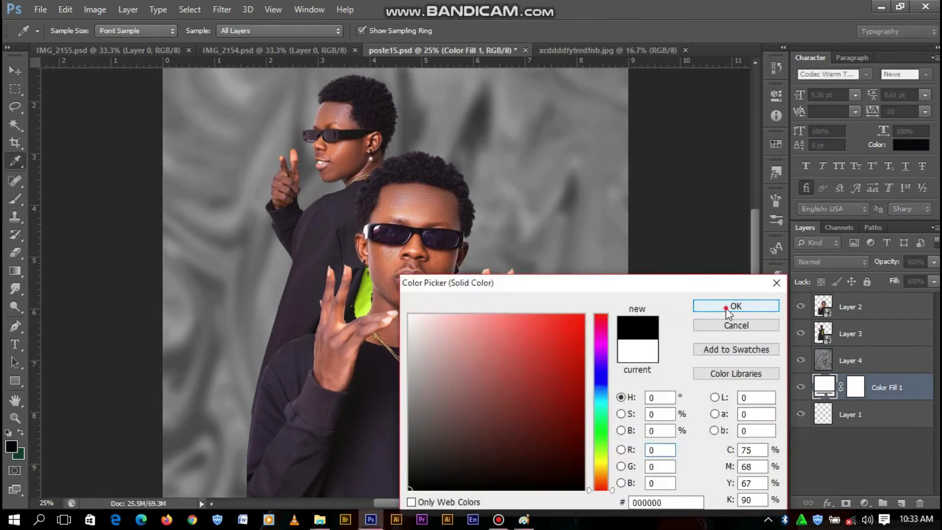
Step: Keep the fill black, hide the marble layer and add a new empty Layer 5
{"action": "left_click", "coordinate": [726, 309]}
{"action": "double_click", "coordinate": [824, 387]}
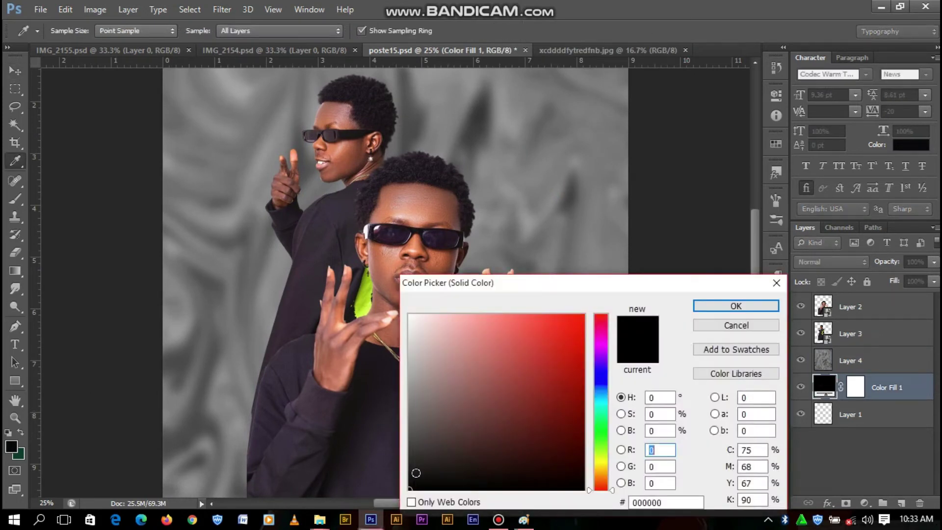
{"action": "left_click", "coordinate": [711, 309]}
{"action": "left_click", "coordinate": [800, 361]}
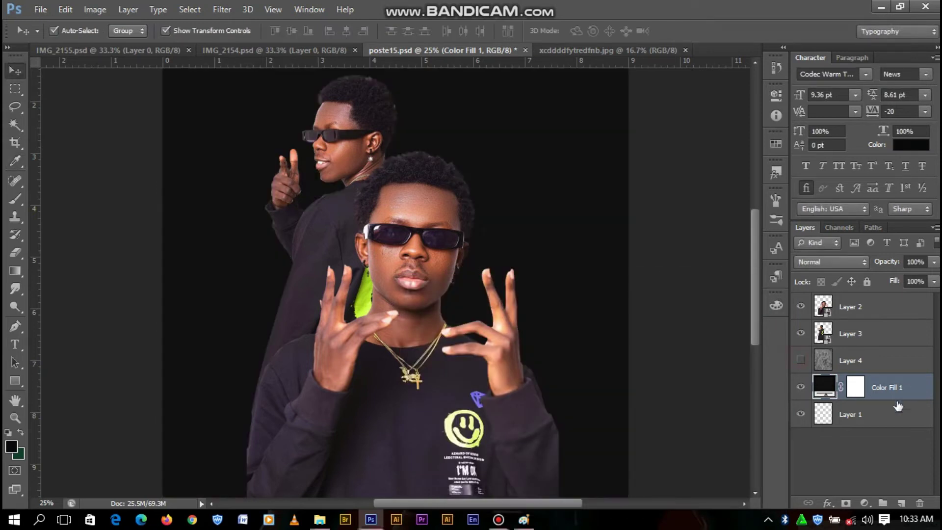
{"action": "left_click", "coordinate": [901, 502]}
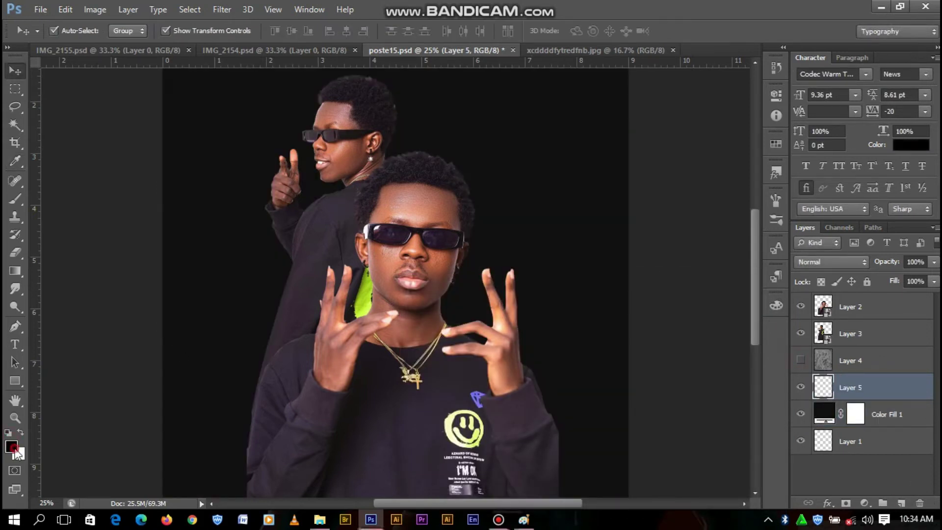
Step: Paint a soft grey glow behind the men on Layer 5 with a 2680 px brush
{"action": "left_click", "coordinate": [13, 448]}
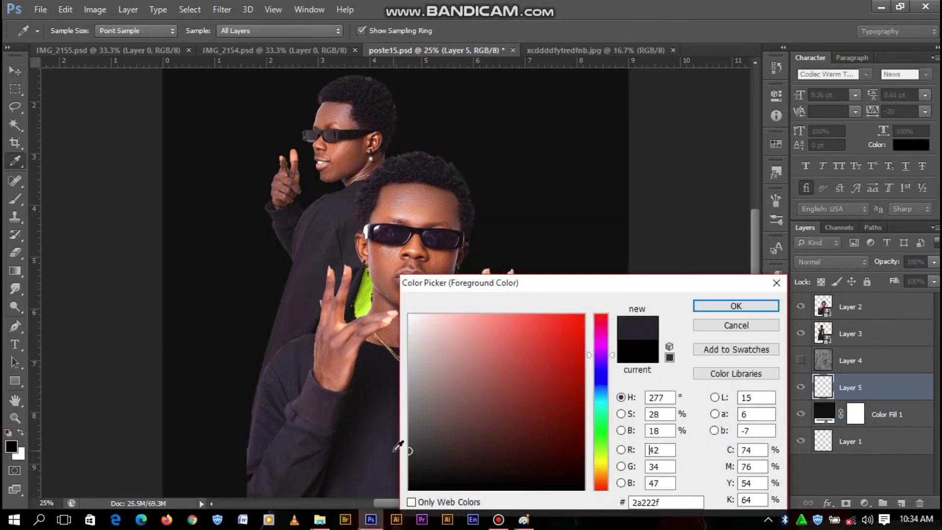
{"action": "left_click", "coordinate": [735, 305]}
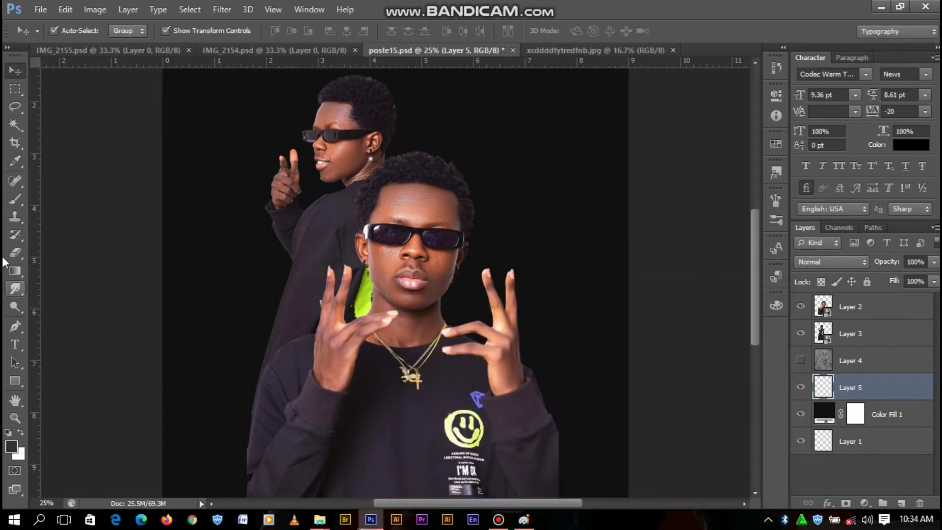
{"action": "key", "text": "e"}
{"action": "key", "text": "ctrl+minus"}
{"action": "key", "text": "b"}
{"action": "right_click", "coordinate": [416, 252]}
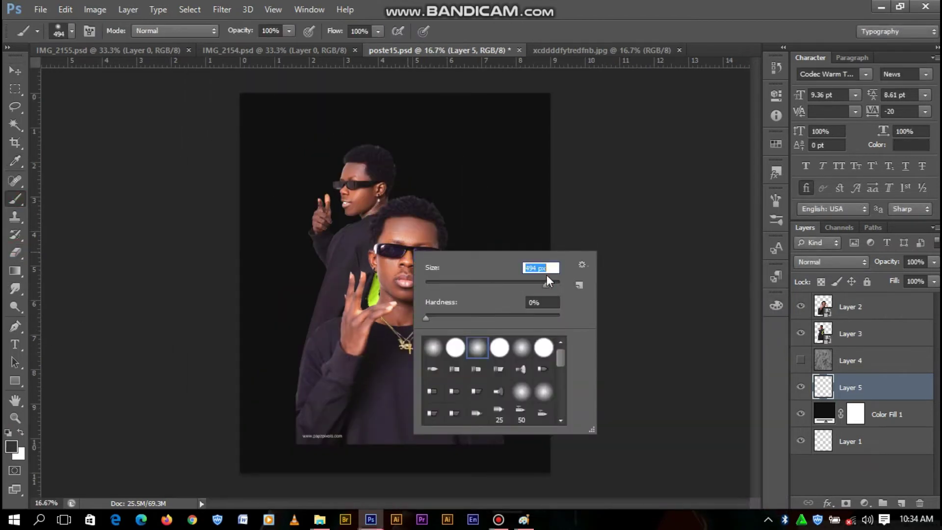
{"action": "left_click_drag", "start_coordinate": [555, 288], "coordinate": [552, 284]}
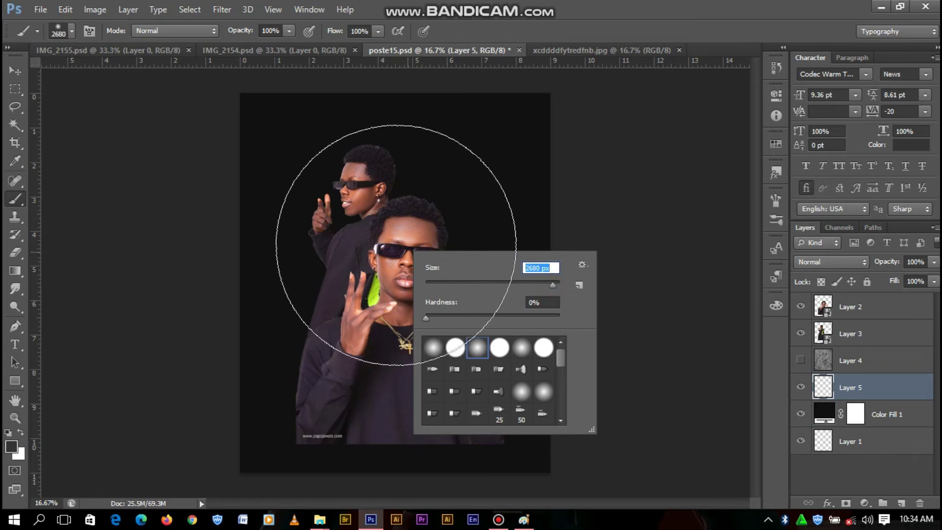
{"action": "key", "text": "Return"}
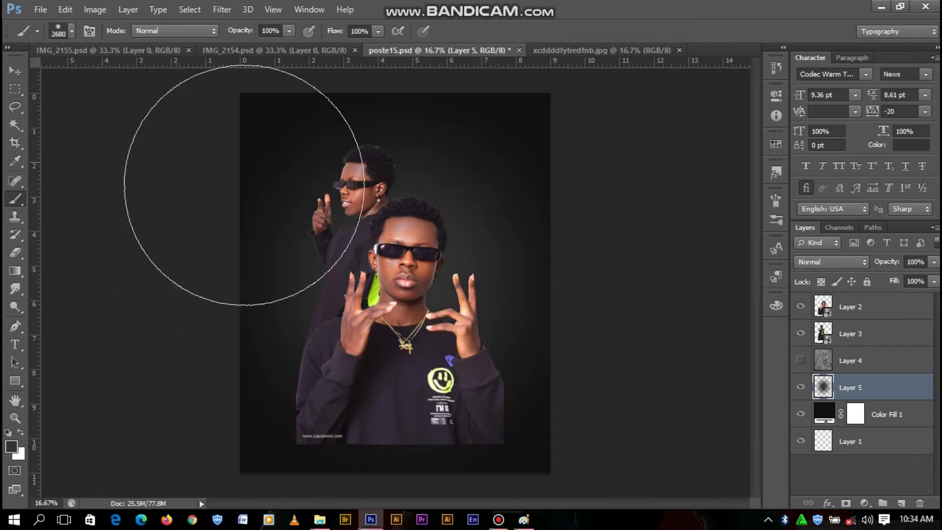
{"action": "left_click", "coordinate": [442, 187]}
{"action": "left_click", "coordinate": [394, 275]}
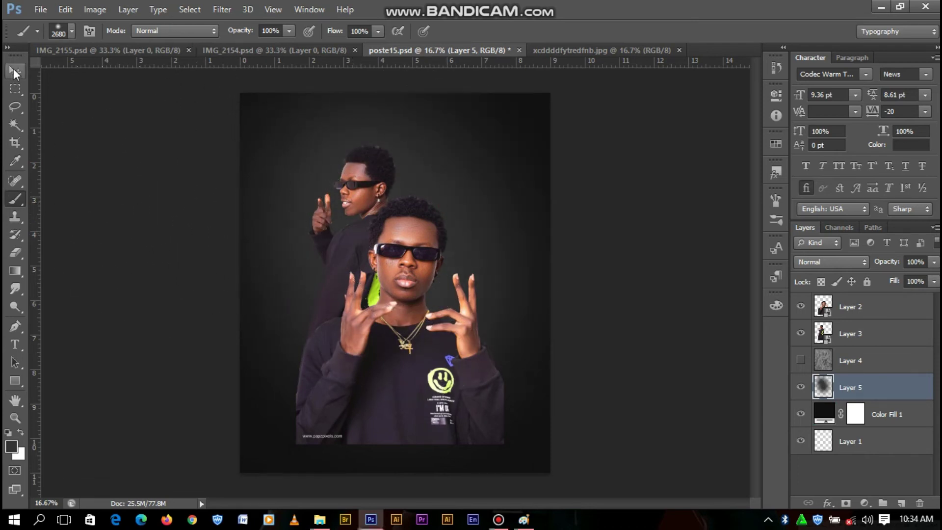
Step: Show the marble Layer 4, set its blend mode to Overlay and tone it down
{"action": "left_click", "coordinate": [14, 71]}
{"action": "left_click", "coordinate": [800, 360]}
{"action": "left_click", "coordinate": [859, 360]}
{"action": "left_click", "coordinate": [830, 262]}
{"action": "left_click", "coordinate": [802, 181]}
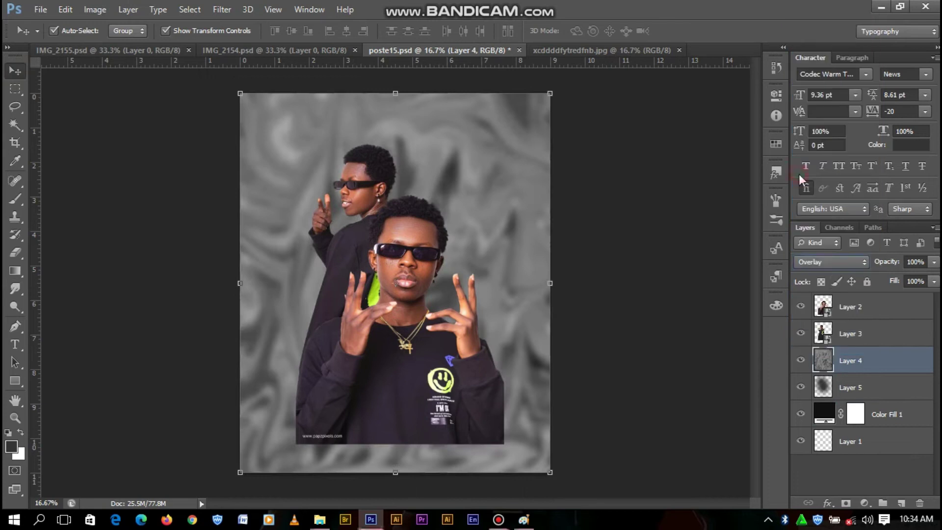
{"action": "left_click", "coordinate": [660, 216]}
{"action": "key", "text": "ctrl+plus"}
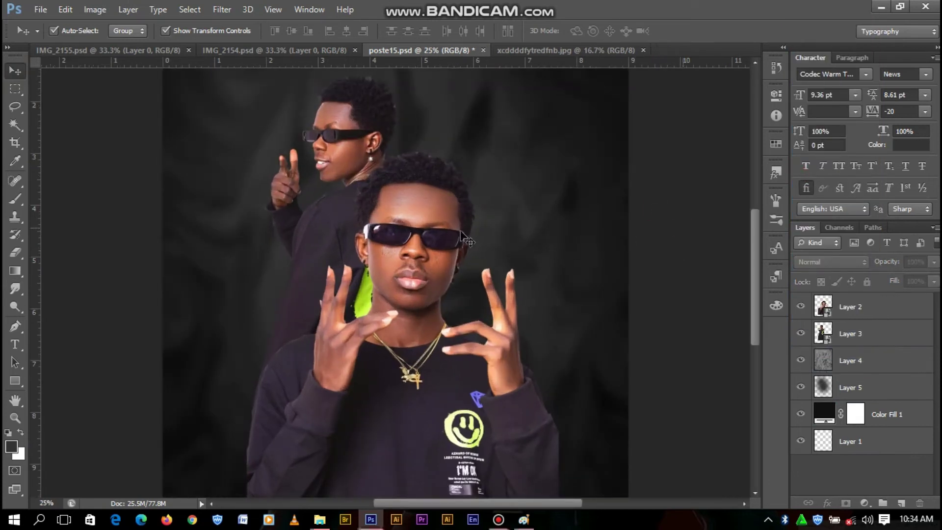
{"action": "left_click", "coordinate": [461, 232]}
Step: Add a Black & White adjustment clipped to Layer 2 with Reds 4 and Yellows 96
{"action": "left_click", "coordinate": [865, 503]}
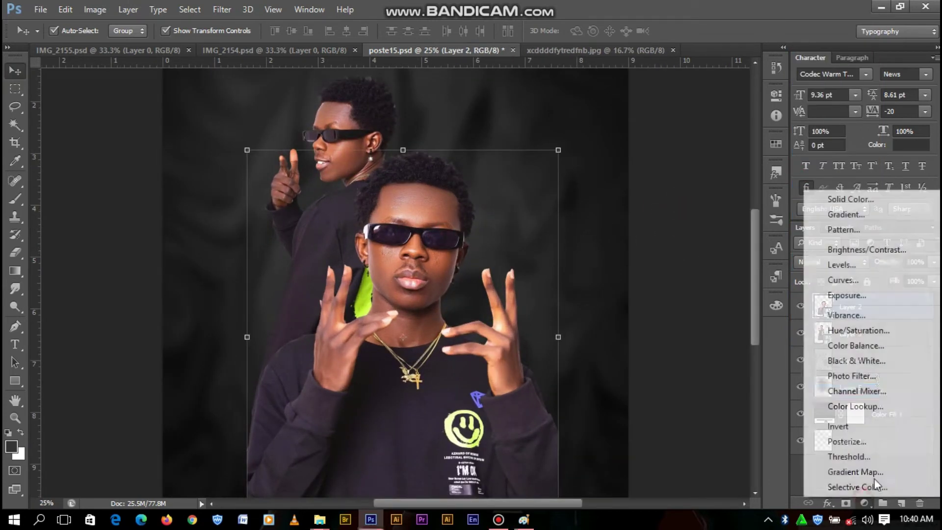
{"action": "left_click", "coordinate": [856, 361]}
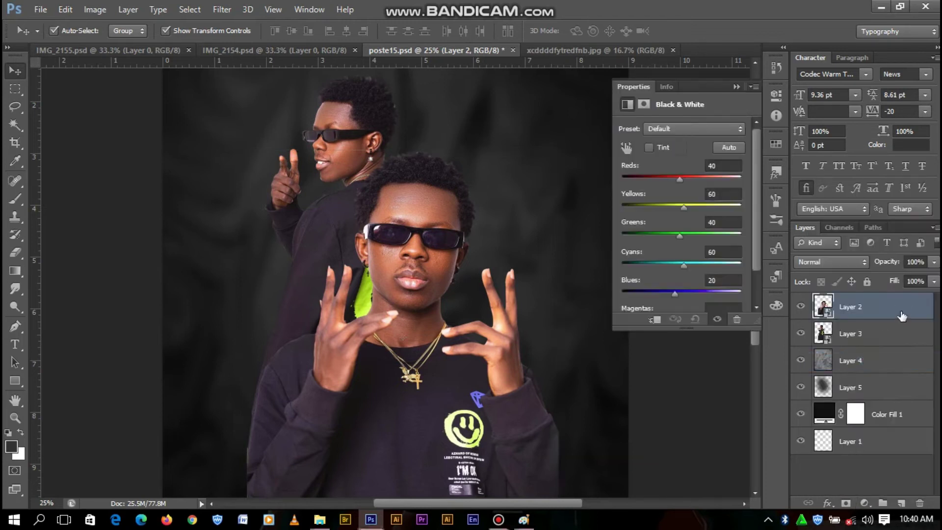
{"action": "right_click", "coordinate": [900, 309]}
{"action": "left_click", "coordinate": [672, 227]}
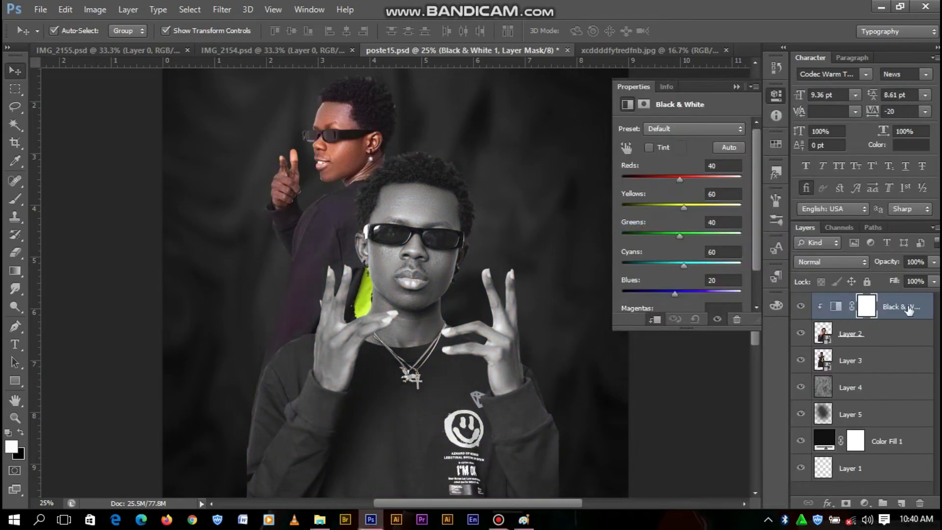
{"action": "right_click", "coordinate": [908, 308]}
{"action": "mouse_move", "coordinate": [679, 176]}
{"action": "left_mouse_down"}
{"action": "mouse_move", "coordinate": [668, 177]}
{"action": "mouse_move", "coordinate": [669, 207]}
{"action": "mouse_move", "coordinate": [682, 178]}
{"action": "mouse_move", "coordinate": [665, 207]}
{"action": "mouse_move", "coordinate": [683, 207]}
{"action": "left_mouse_up"}
{"action": "left_click_drag", "start_coordinate": [684, 175], "coordinate": [672, 173]}
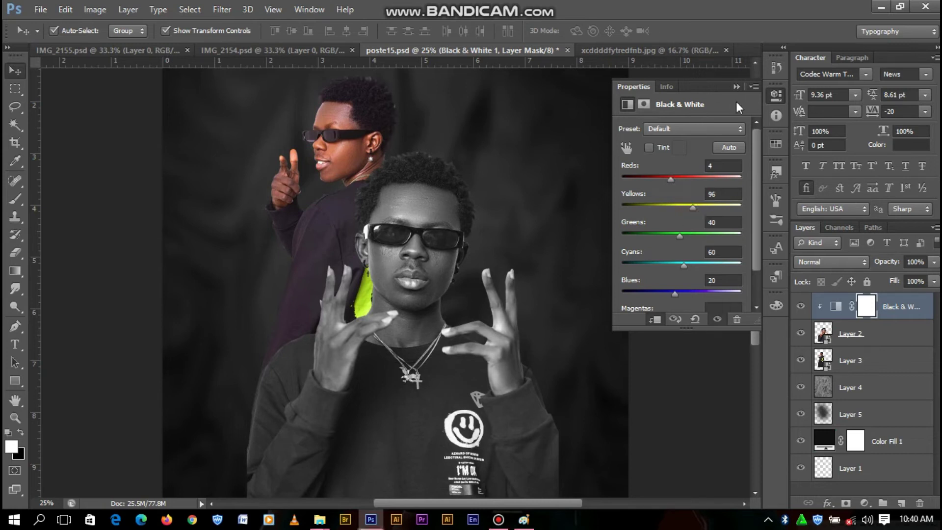
{"action": "left_click", "coordinate": [737, 86]}
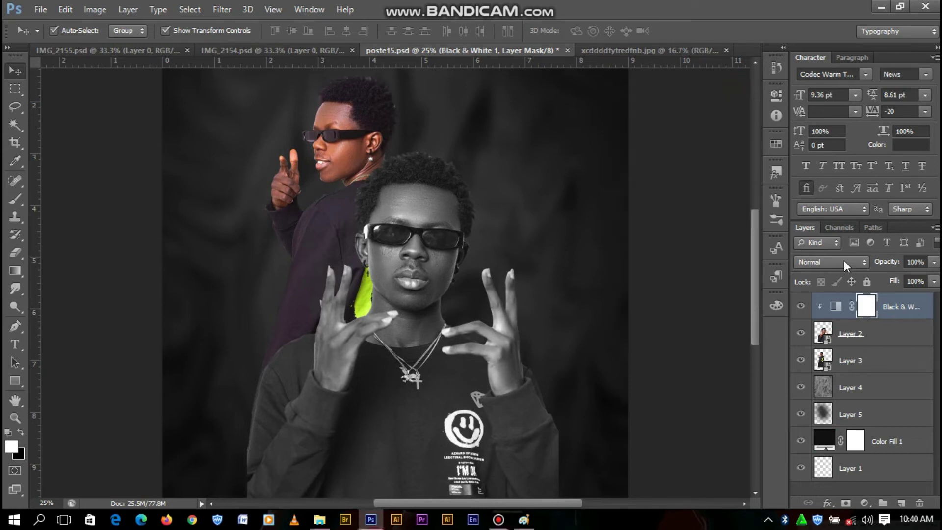
Step: Clip a copy of the Black & White adjustment to the rear man's Layer 3
{"action": "left_click", "coordinate": [861, 365]}
{"action": "key", "text": "ctrl+shift+alt+n"}
{"action": "right_click", "coordinate": [878, 370]}
{"action": "left_click", "coordinate": [638, 225]}
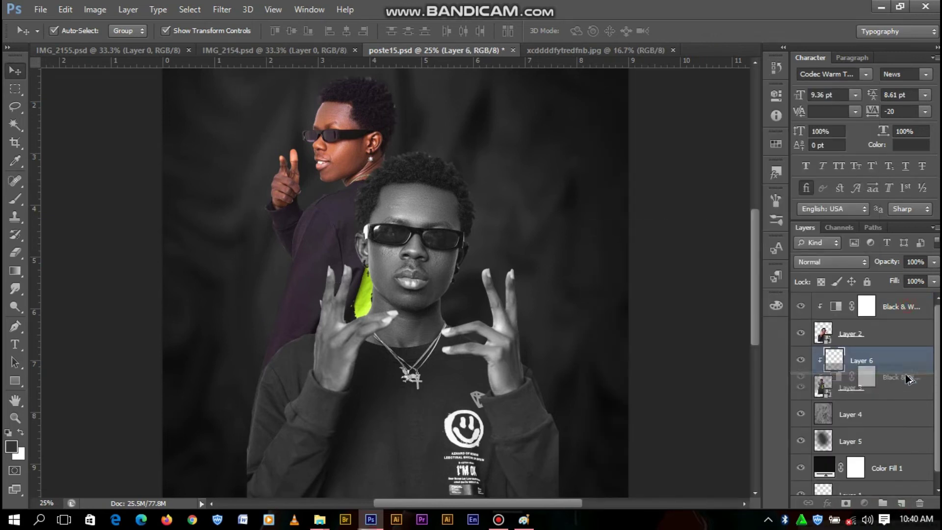
{"action": "left_click_drag", "start_coordinate": [907, 377], "coordinate": [906, 381]}
{"action": "key", "text": "alt+bracketleft"}
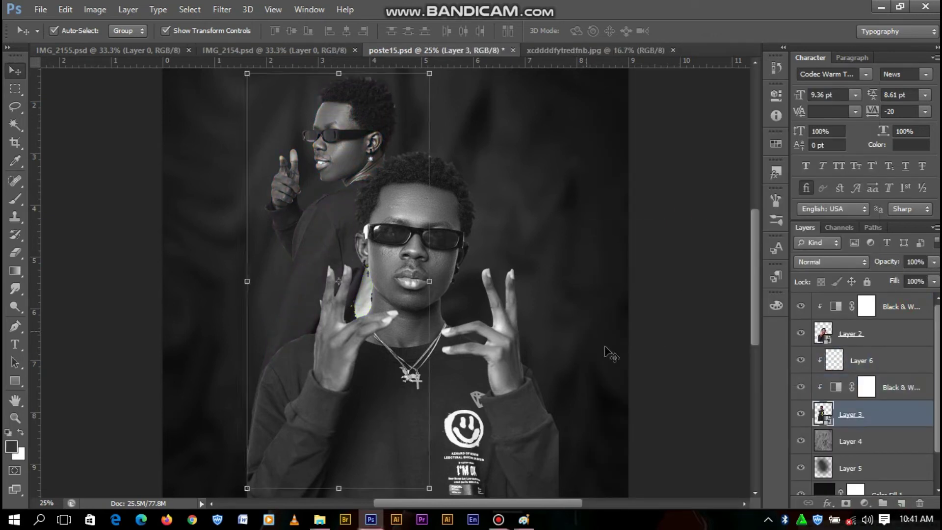
Step: Blend the top adjustment as Overlay, the copy as Soft Light, and close xcddddfytredfnb.jpg
{"action": "left_click", "coordinate": [883, 325]}
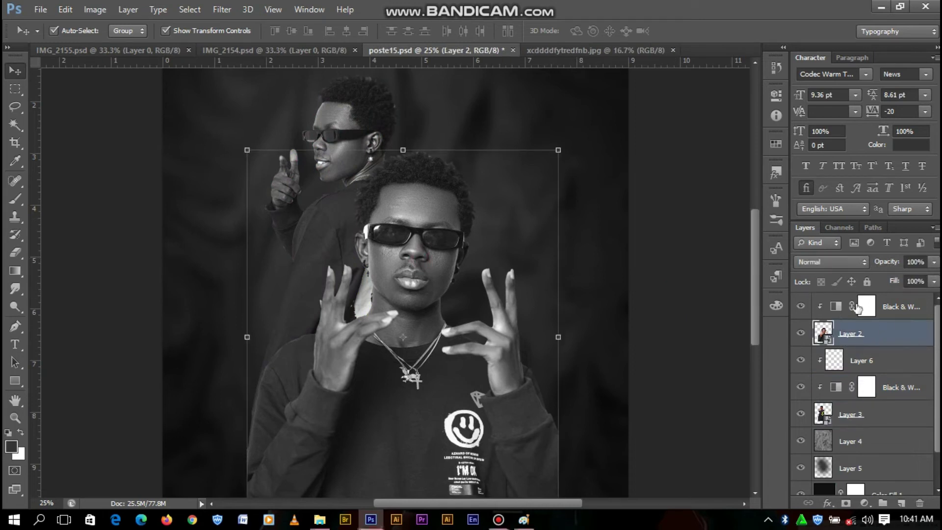
{"action": "left_click", "coordinate": [902, 307]}
{"action": "left_click", "coordinate": [830, 261]}
{"action": "left_click", "coordinate": [828, 172]}
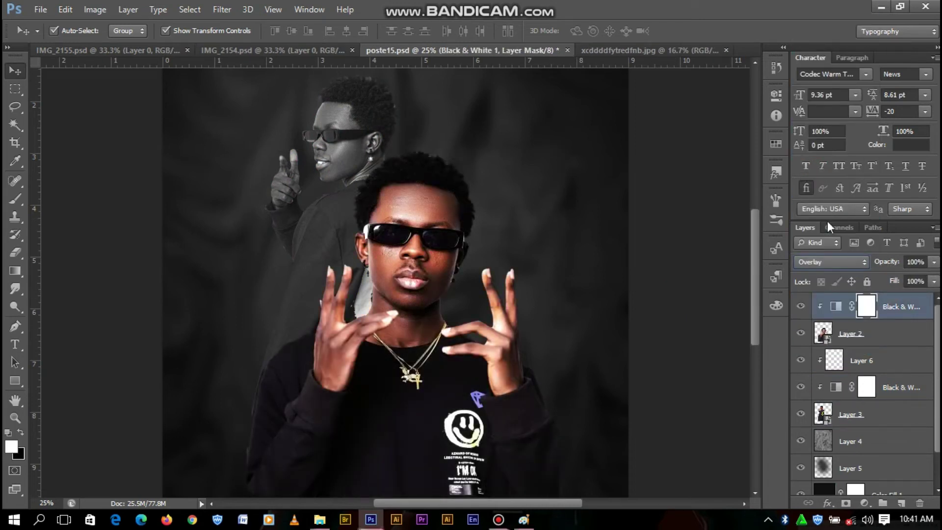
{"action": "left_click", "coordinate": [894, 387]}
{"action": "left_click", "coordinate": [840, 268]}
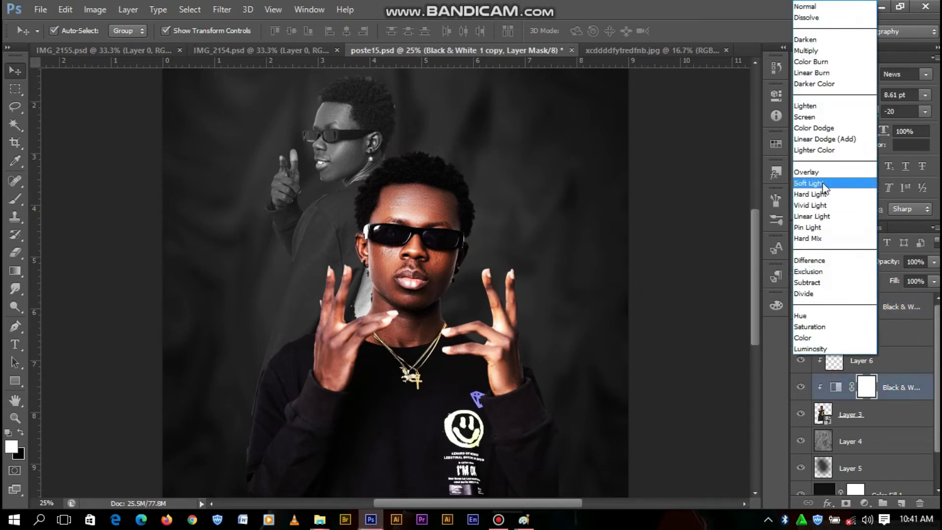
{"action": "left_click", "coordinate": [822, 173]}
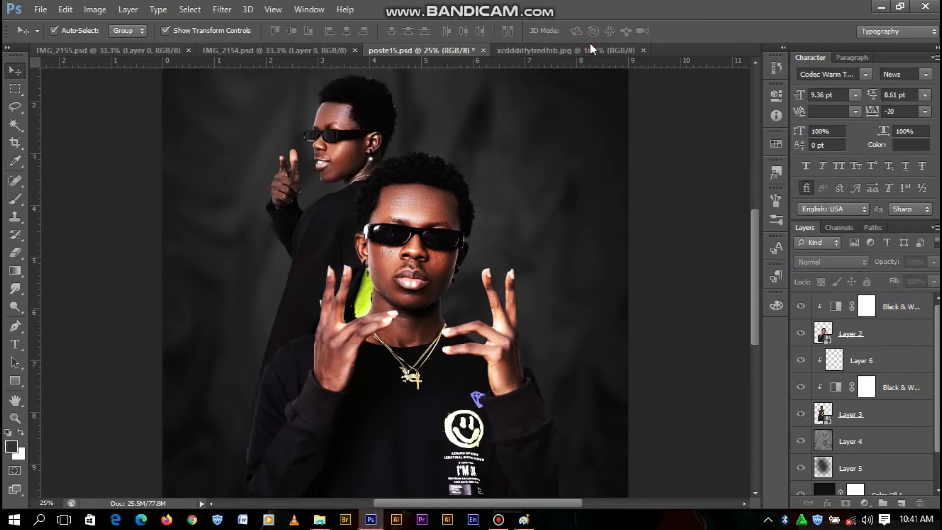
{"action": "left_click", "coordinate": [589, 46]}
{"action": "left_click", "coordinate": [643, 50]}
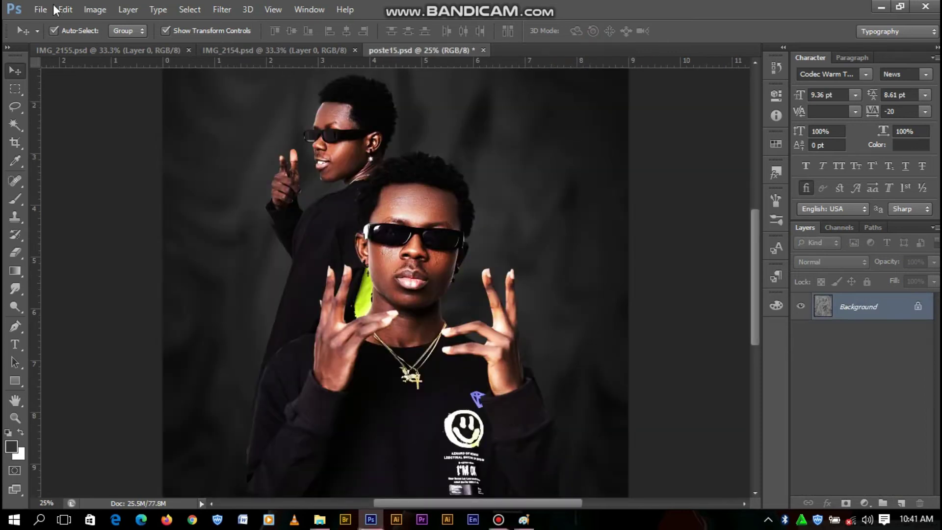
Step: Bring the Spotify icon from sportify.psd into the poster and release its clipping mask
{"action": "left_click", "coordinate": [40, 9]}
{"action": "left_click", "coordinate": [49, 36]}
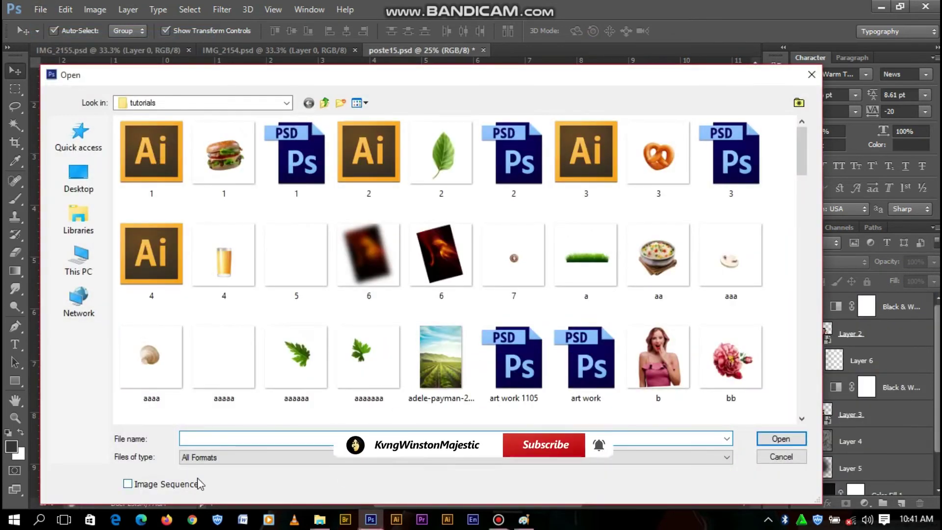
{"action": "type", "text": "sp"}
{"action": "left_click", "coordinate": [242, 457]}
{"action": "left_click", "coordinate": [780, 438]}
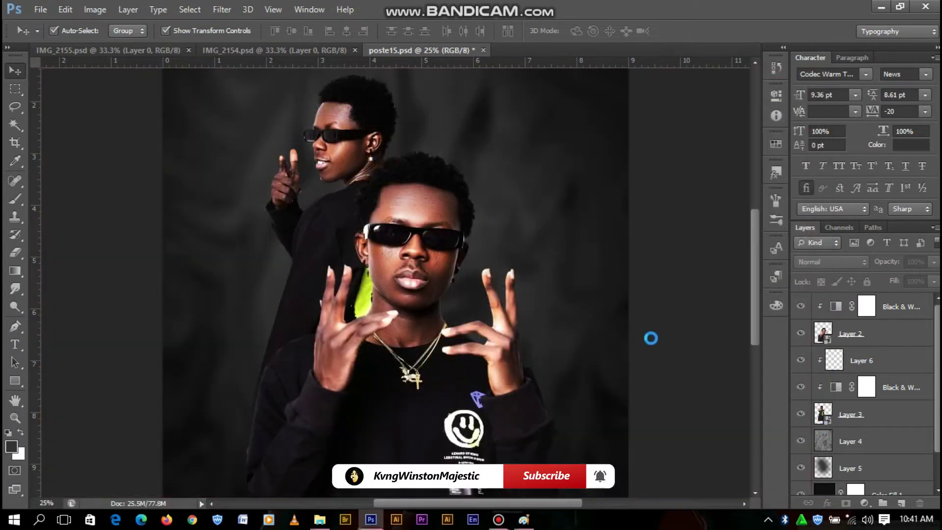
{"action": "mouse_move", "coordinate": [434, 223]}
{"action": "left_mouse_down"}
{"action": "mouse_move", "coordinate": [435, 34]}
{"action": "mouse_move", "coordinate": [343, 221]}
{"action": "left_mouse_up"}
{"action": "right_click", "coordinate": [878, 309]}
{"action": "left_click", "coordinate": [657, 259]}
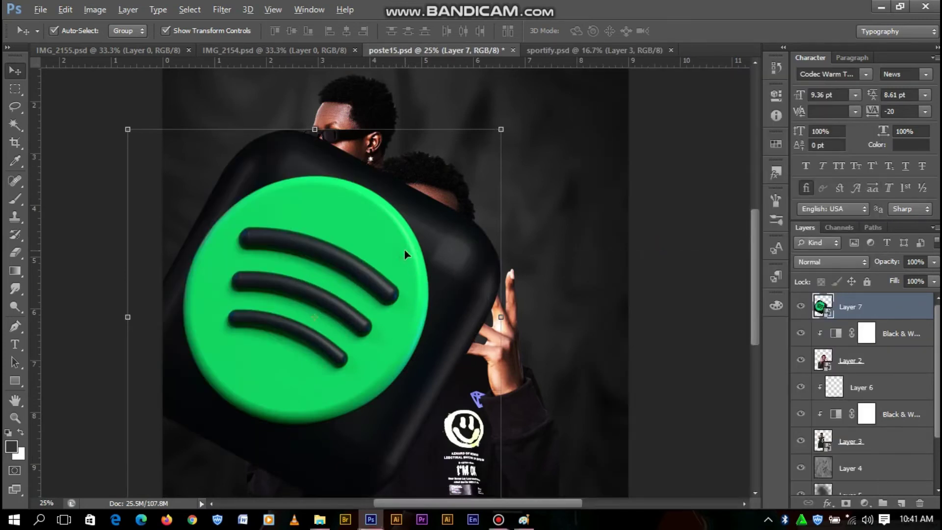
Step: Duplicate the icon, scale the copy to 37% and move it up-right
{"action": "left_click_drag", "start_coordinate": [406, 250], "coordinate": [533, 295]}
{"action": "left_click_drag", "start_coordinate": [628, 174], "coordinate": [525, 305]}
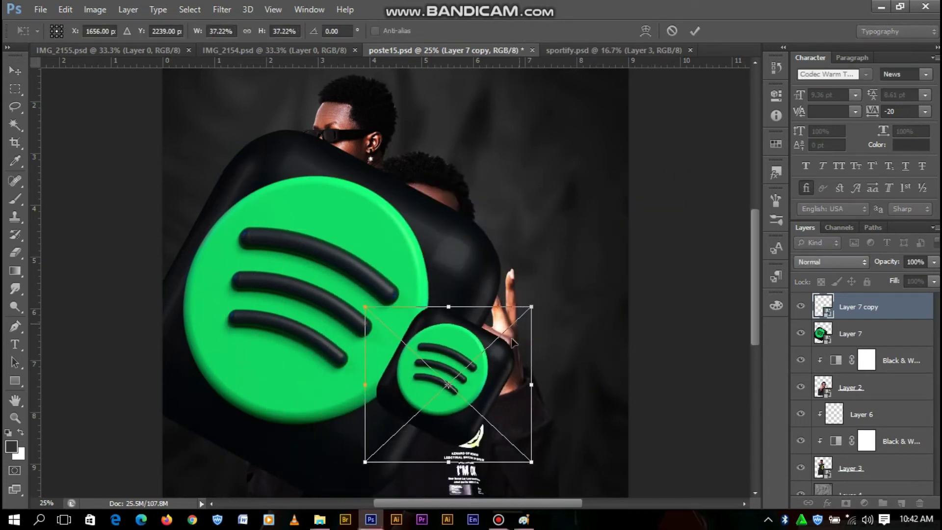
{"action": "left_click_drag", "start_coordinate": [493, 350], "coordinate": [663, 231]}
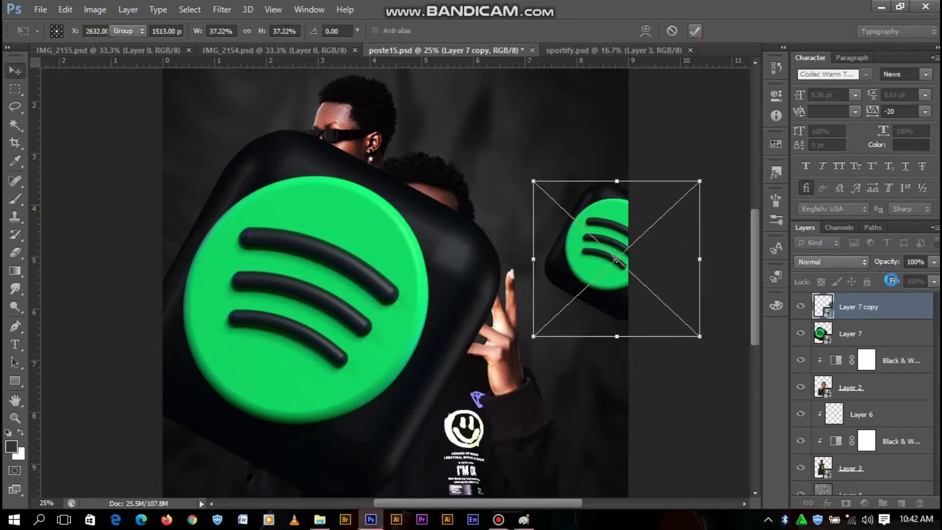
{"action": "key", "text": "Return"}
Step: Duplicate Layer 7 as Layer 7 copy 2, flipped, rotated about 6° and scaled to about 62%
{"action": "left_click", "coordinate": [863, 336]}
{"action": "right_click", "coordinate": [864, 338]}
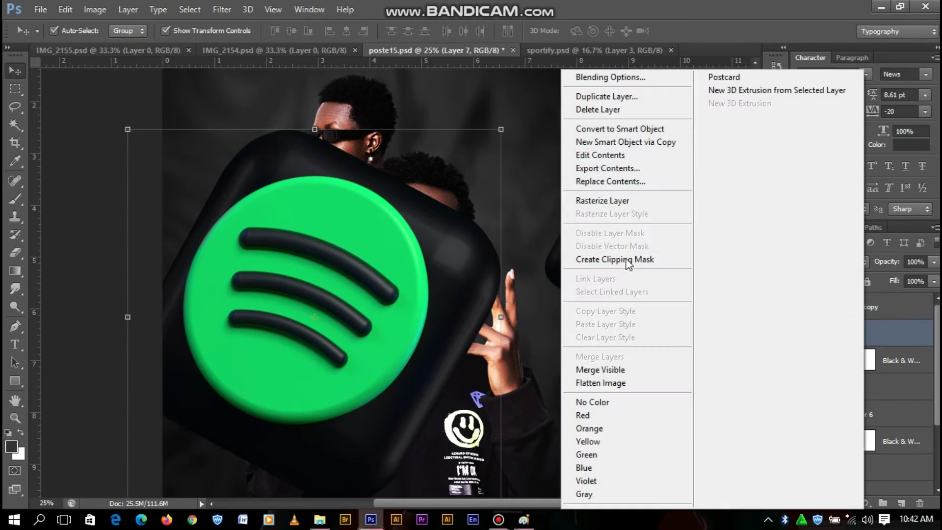
{"action": "left_click", "coordinate": [608, 97]}
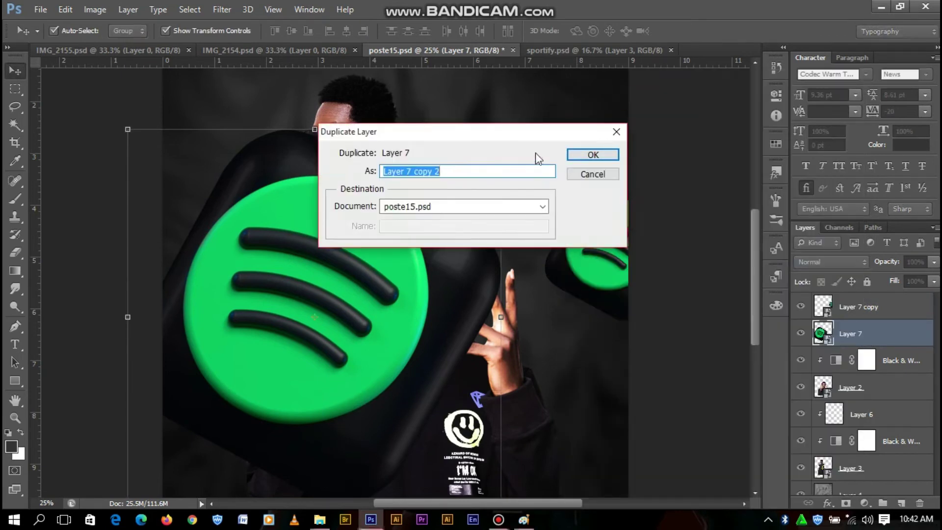
{"action": "left_click", "coordinate": [589, 155]}
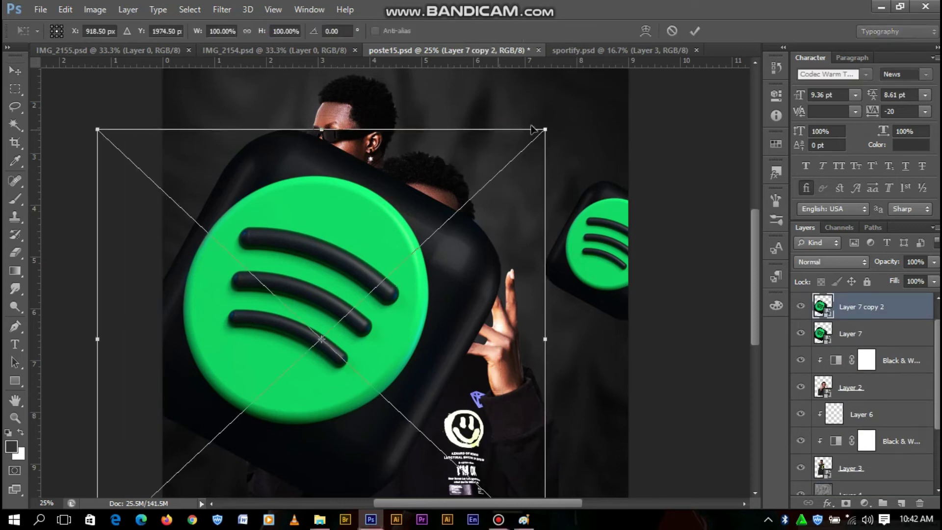
{"action": "left_click_drag", "start_coordinate": [501, 128], "coordinate": [442, 216]}
{"action": "mouse_move", "coordinate": [401, 163]}
{"action": "left_mouse_down"}
{"action": "mouse_move", "coordinate": [328, 146]}
{"action": "mouse_move", "coordinate": [350, 206]}
{"action": "left_mouse_up"}
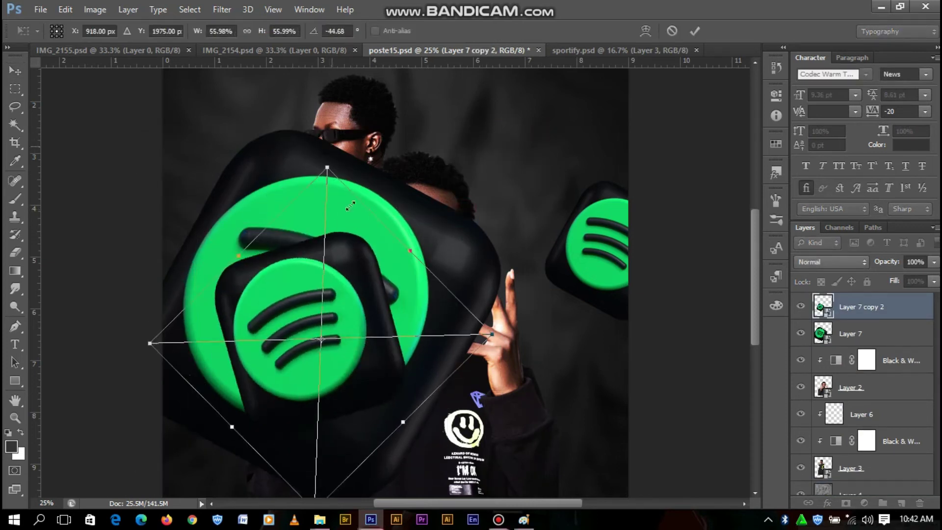
{"action": "left_click_drag", "start_coordinate": [234, 430], "coordinate": [394, 237]}
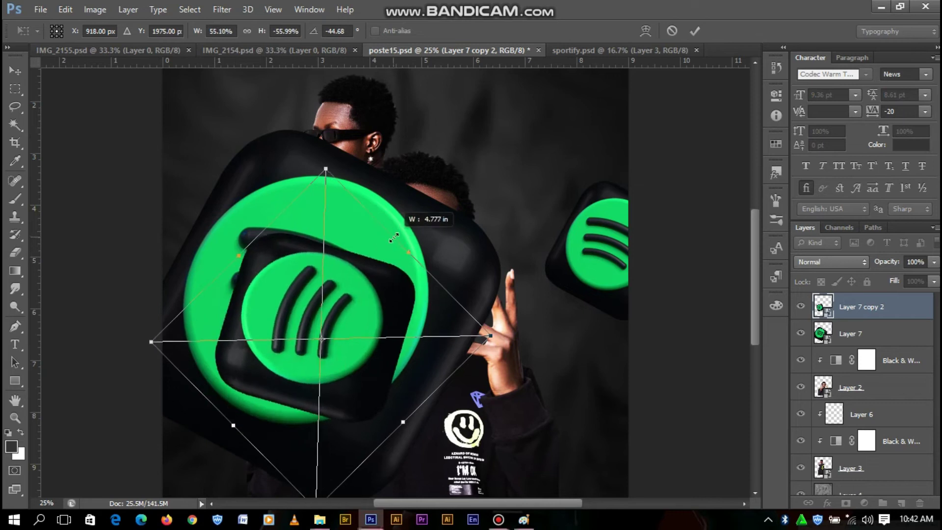
{"action": "left_click_drag", "start_coordinate": [454, 222], "coordinate": [436, 350]}
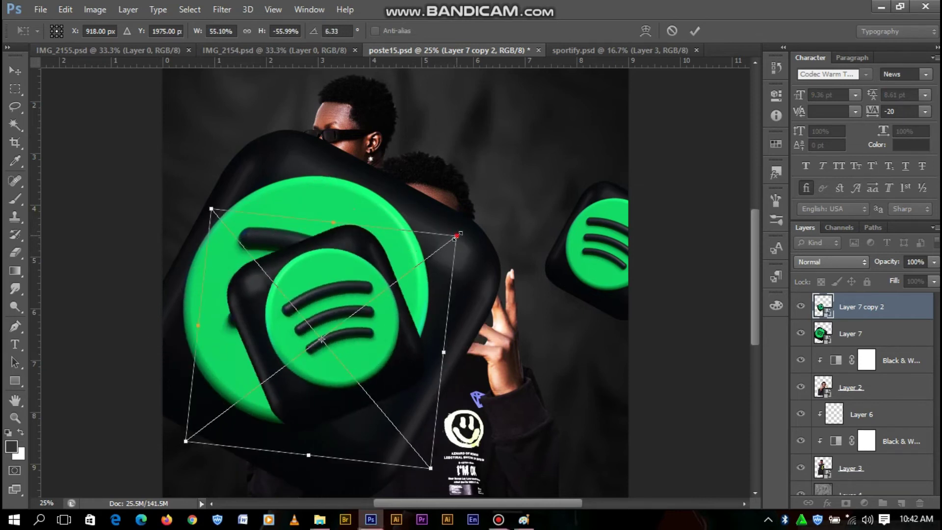
{"action": "left_click_drag", "start_coordinate": [459, 234], "coordinate": [475, 218]}
{"action": "key", "text": "Return"}
Step: Place the copy top-left behind the men and move the large logo to the bottom edge
{"action": "mouse_move", "coordinate": [397, 291]}
{"action": "left_mouse_down"}
{"action": "mouse_move", "coordinate": [312, 119]}
{"action": "mouse_move", "coordinate": [367, 170]}
{"action": "mouse_move", "coordinate": [365, 160]}
{"action": "left_mouse_up"}
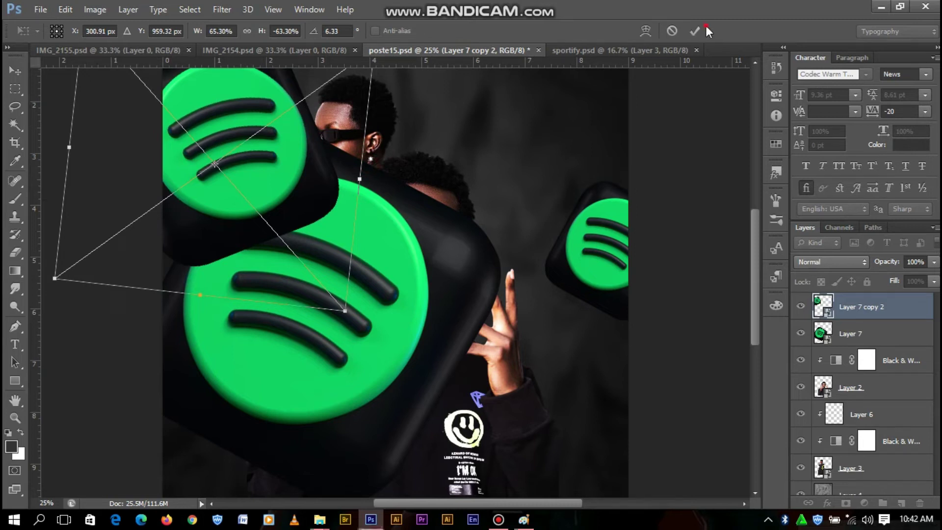
{"action": "left_click_drag", "start_coordinate": [871, 308], "coordinate": [856, 501]}
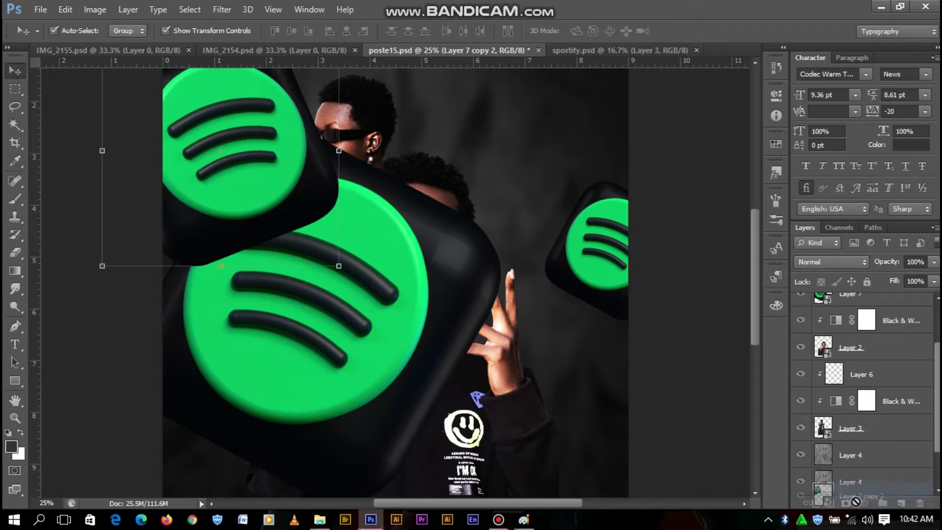
{"action": "left_click_drag", "start_coordinate": [863, 438], "coordinate": [862, 439]}
{"action": "left_click_drag", "start_coordinate": [374, 295], "coordinate": [526, 427]}
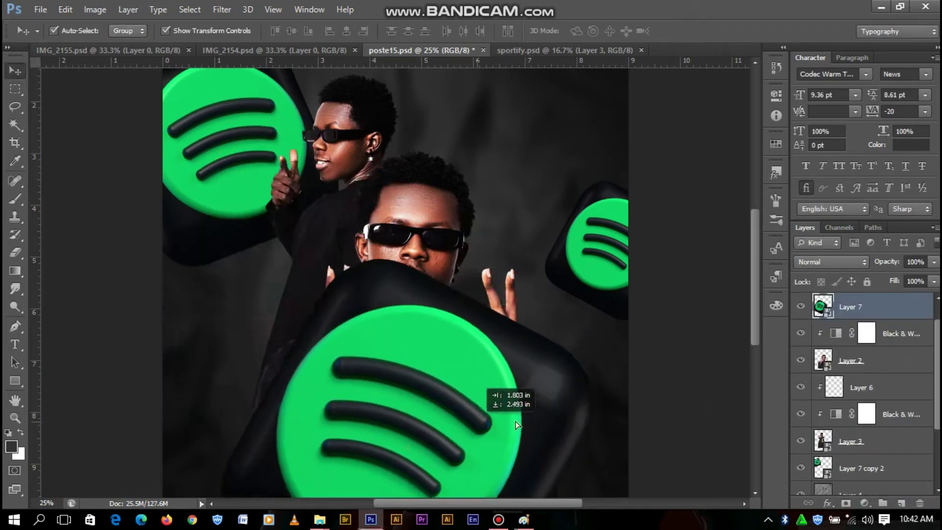
{"action": "key", "text": "ctrl+minus"}
{"action": "left_click_drag", "start_coordinate": [305, 435], "coordinate": [410, 447]}
Step: Move the front man on Layer 2 slightly lower
{"action": "left_click", "coordinate": [631, 337]}
{"action": "left_click_drag", "start_coordinate": [449, 389], "coordinate": [443, 409]}
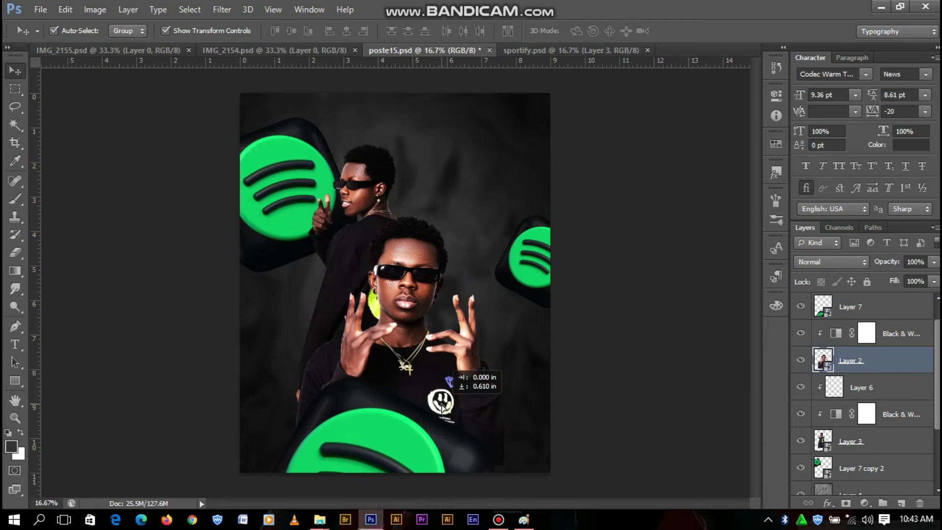
{"action": "left_click", "coordinate": [652, 210]}
{"action": "key", "text": "ctrl+plus"}
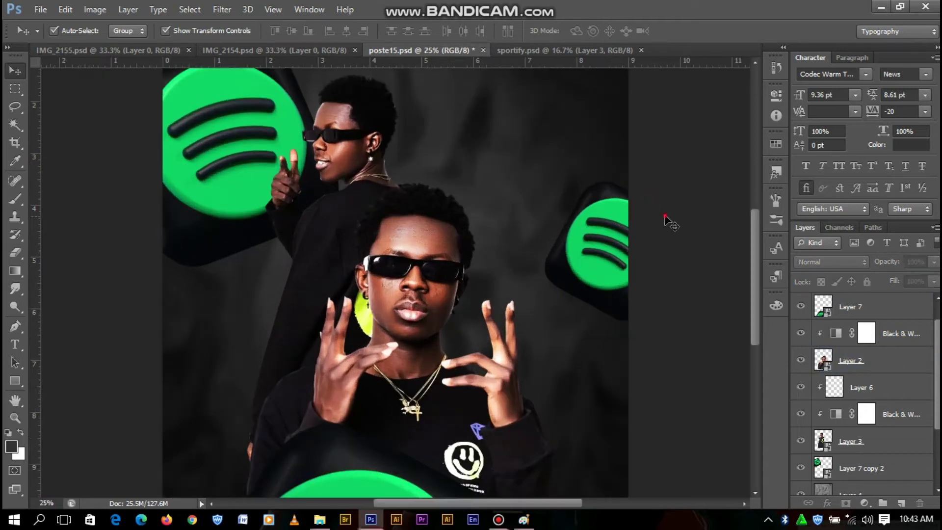
Step: Give the top-left Spotify logo a 31.9 px Gaussian Blur, then drag out a copy
{"action": "left_click", "coordinate": [594, 247]}
{"action": "left_click", "coordinate": [272, 182]}
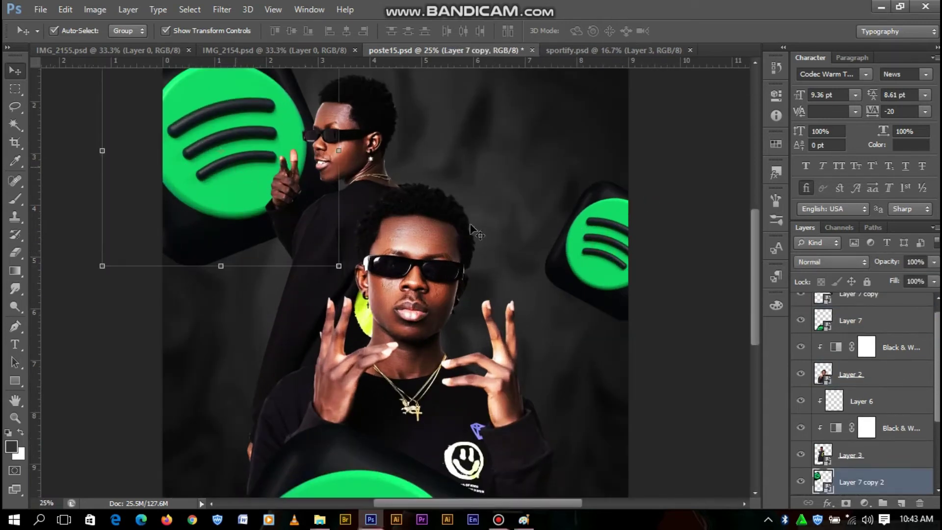
{"action": "left_click", "coordinate": [199, 13]}
{"action": "mouse_move", "coordinate": [222, 10]}
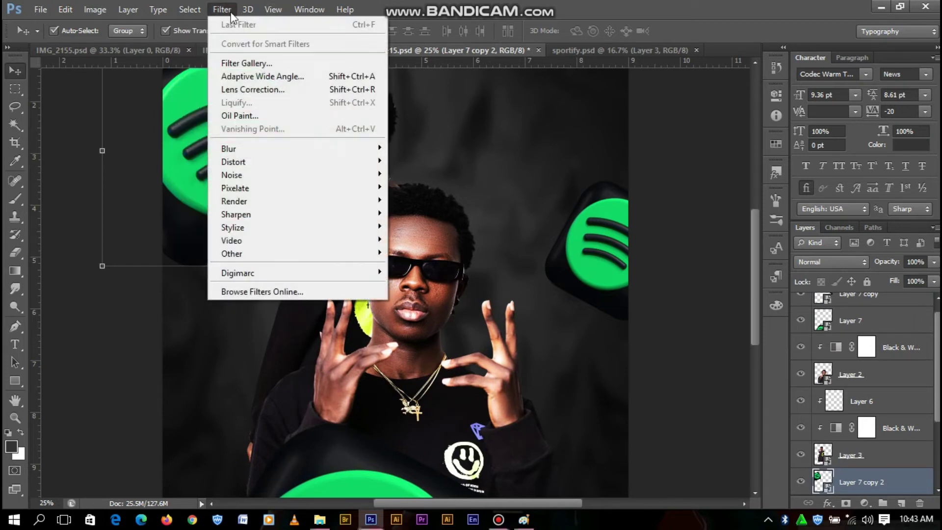
{"action": "mouse_move", "coordinate": [228, 149]}
{"action": "left_click", "coordinate": [428, 245]}
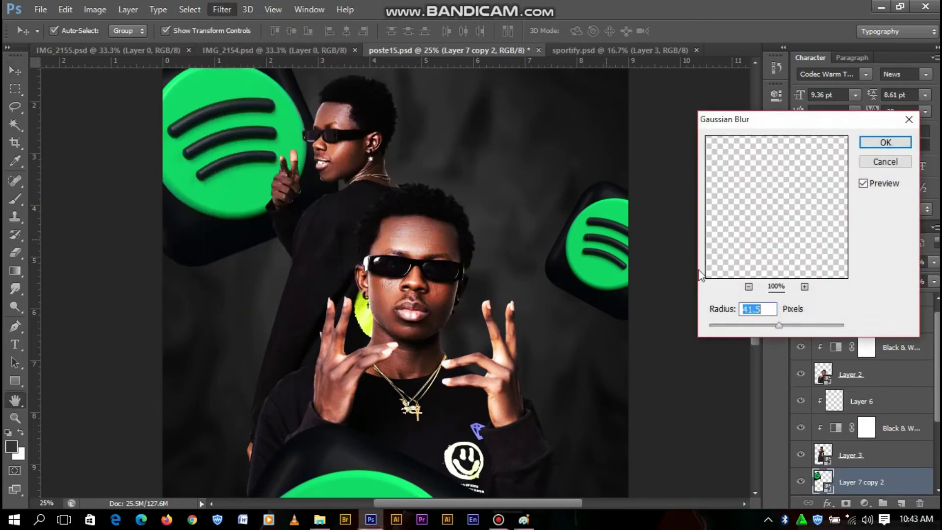
{"action": "left_click_drag", "start_coordinate": [758, 324], "coordinate": [774, 328]}
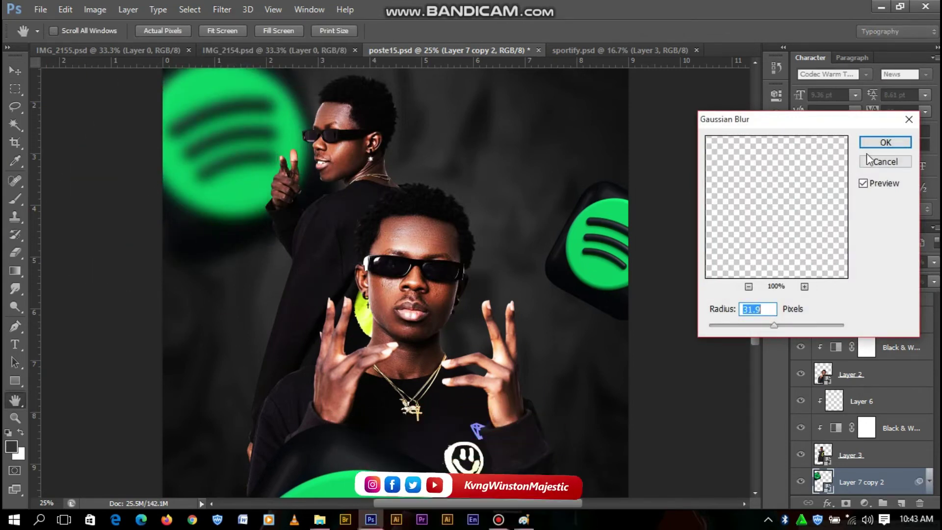
{"action": "left_click", "coordinate": [880, 142]}
{"action": "left_click", "coordinate": [678, 250]}
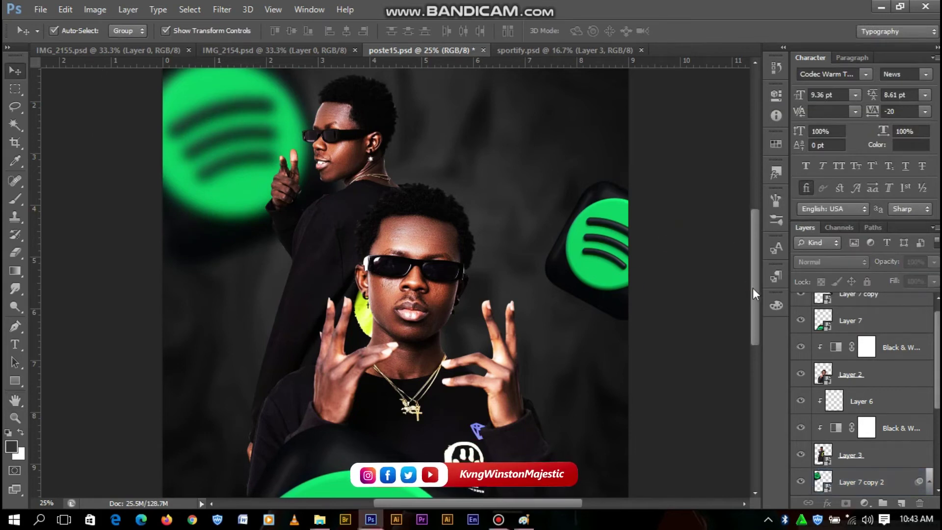
{"action": "left_click_drag", "start_coordinate": [752, 288], "coordinate": [749, 304]}
{"action": "left_click_drag", "start_coordinate": [239, 124], "coordinate": [251, 162]}
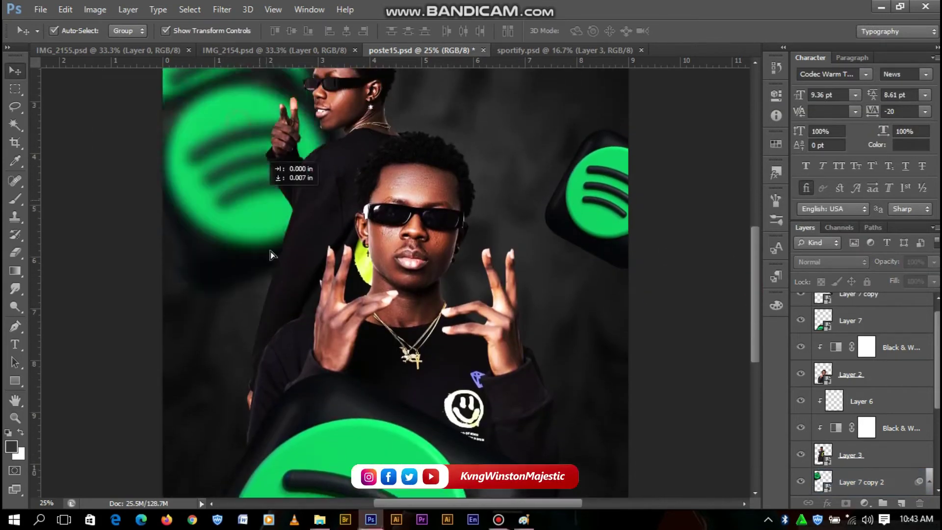
Step: Shrink the copied Spotify logo, move it over the front man's hand, and set its Gaussian Blur to 14.1 px
{"action": "key", "text": "ctrl+t"}
{"action": "mouse_move", "coordinate": [384, 100]}
{"action": "left_mouse_down"}
{"action": "mouse_move", "coordinate": [402, 129]}
{"action": "mouse_move", "coordinate": [308, 198]}
{"action": "left_mouse_up"}
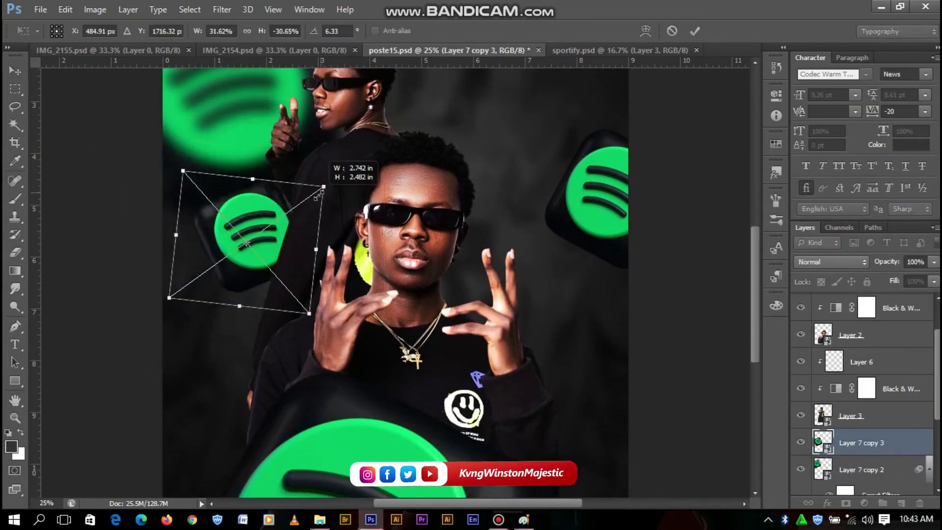
{"action": "left_click", "coordinate": [694, 31]}
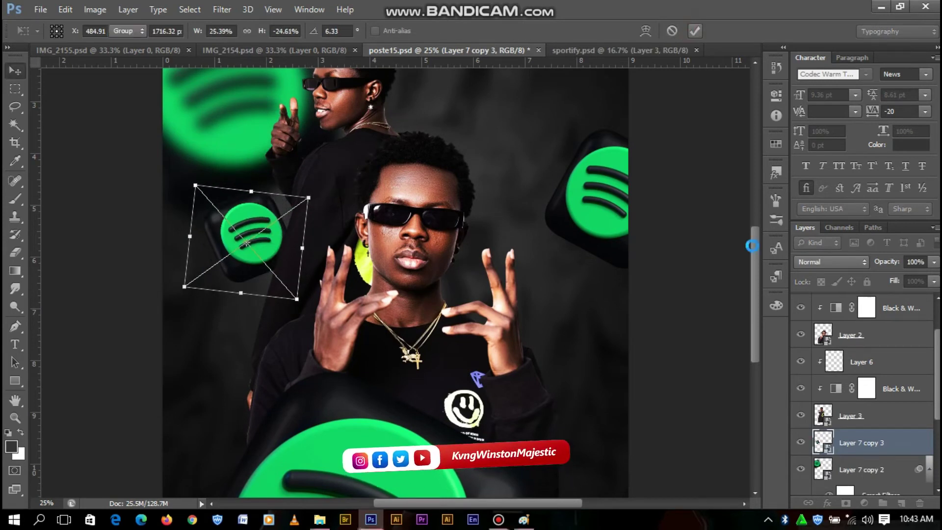
{"action": "mouse_move", "coordinate": [209, 225]}
{"action": "left_mouse_down"}
{"action": "mouse_move", "coordinate": [527, 338]}
{"action": "mouse_move", "coordinate": [448, 318]}
{"action": "left_mouse_up"}
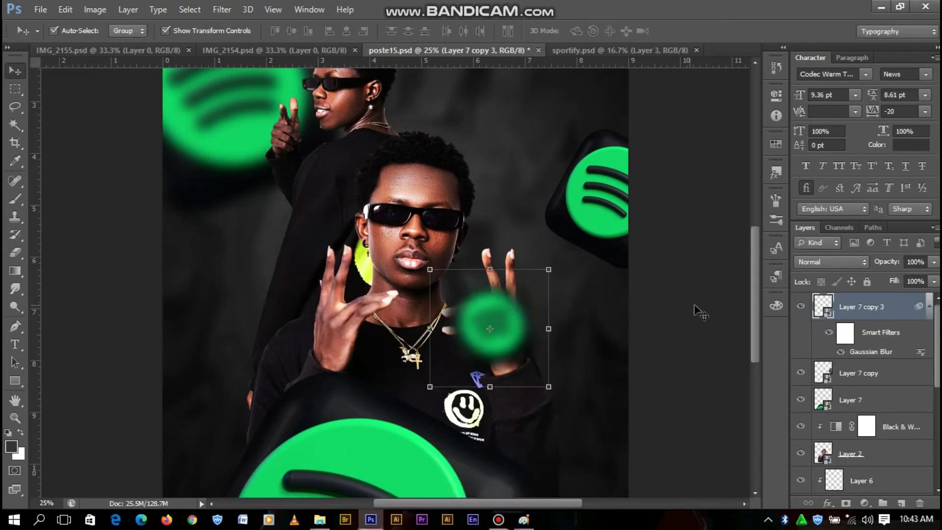
{"action": "double_click", "coordinate": [859, 352]}
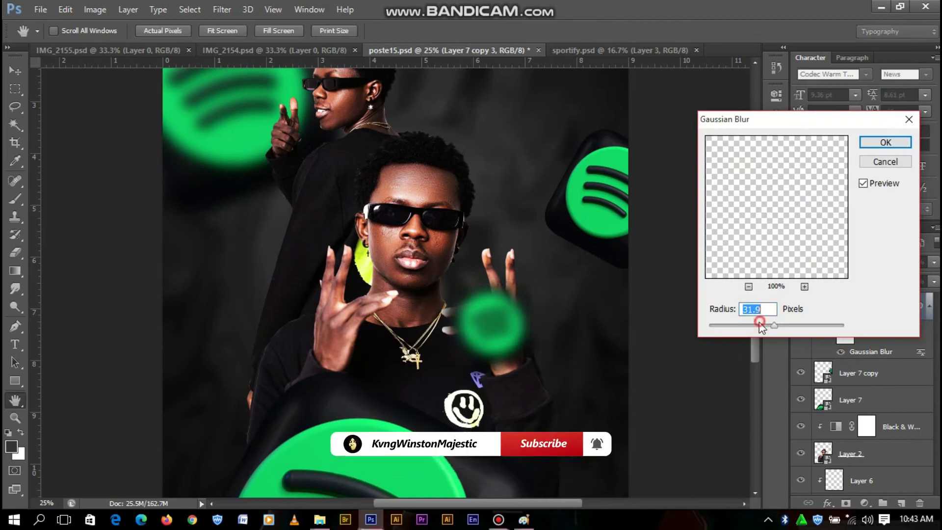
{"action": "left_click_drag", "start_coordinate": [757, 325], "coordinate": [764, 325]}
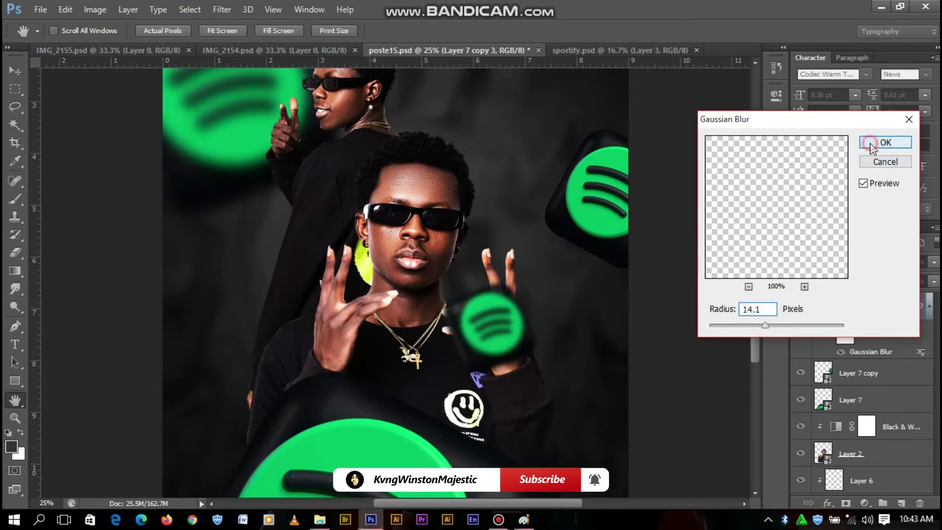
{"action": "left_click", "coordinate": [885, 142]}
Step: Rotate the small logo back upright and position it on the left beside the front man
{"action": "key", "text": "ctrl+t"}
{"action": "left_click_drag", "start_coordinate": [493, 209], "coordinate": [430, 435]}
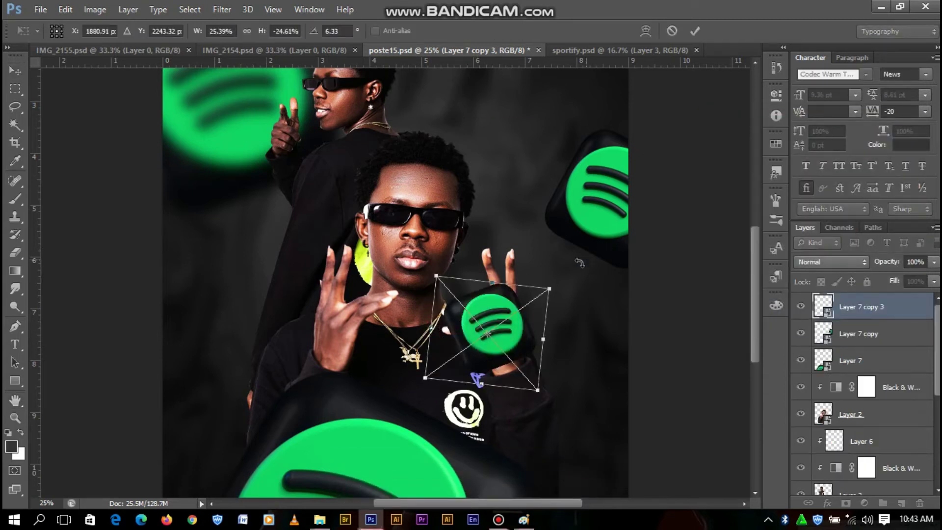
{"action": "mouse_move", "coordinate": [430, 435]}
{"action": "left_mouse_down"}
{"action": "mouse_move", "coordinate": [464, 280]}
{"action": "mouse_move", "coordinate": [500, 391]}
{"action": "left_mouse_up"}
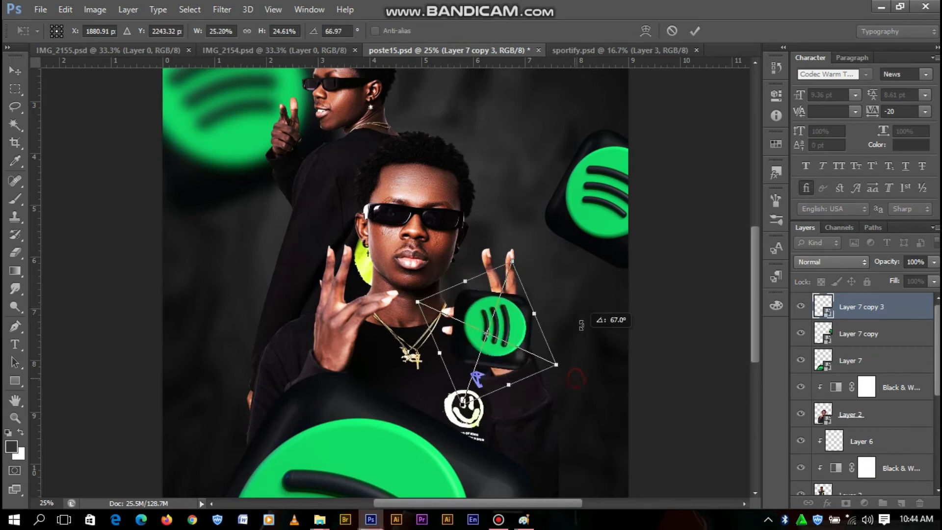
{"action": "left_click_drag", "start_coordinate": [581, 325], "coordinate": [559, 265]}
{"action": "left_click_drag", "start_coordinate": [490, 324], "coordinate": [539, 423]}
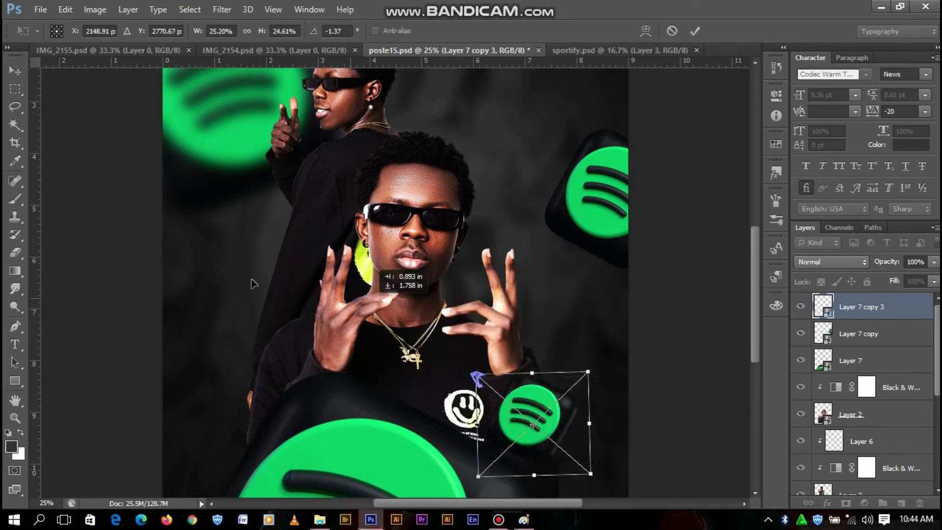
{"action": "left_click_drag", "start_coordinate": [251, 283], "coordinate": [251, 332]}
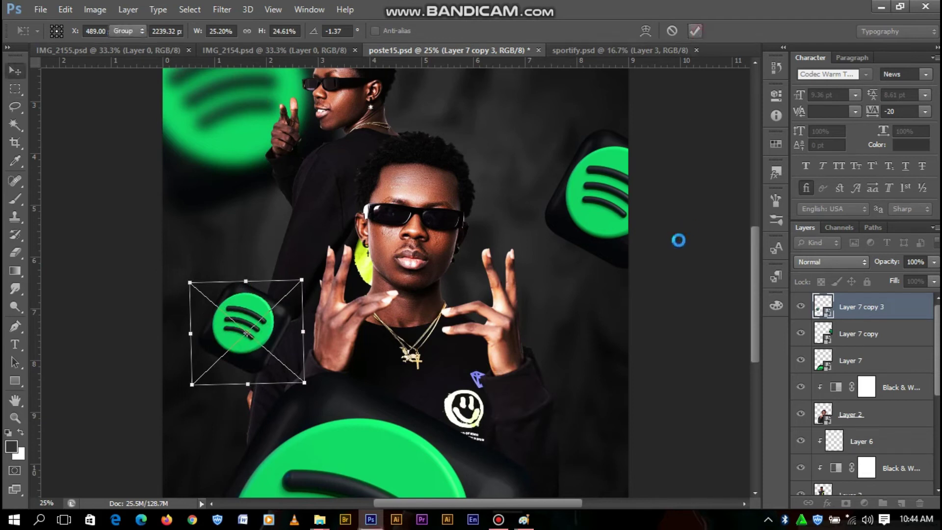
{"action": "left_click_drag", "start_coordinate": [258, 327], "coordinate": [317, 287]}
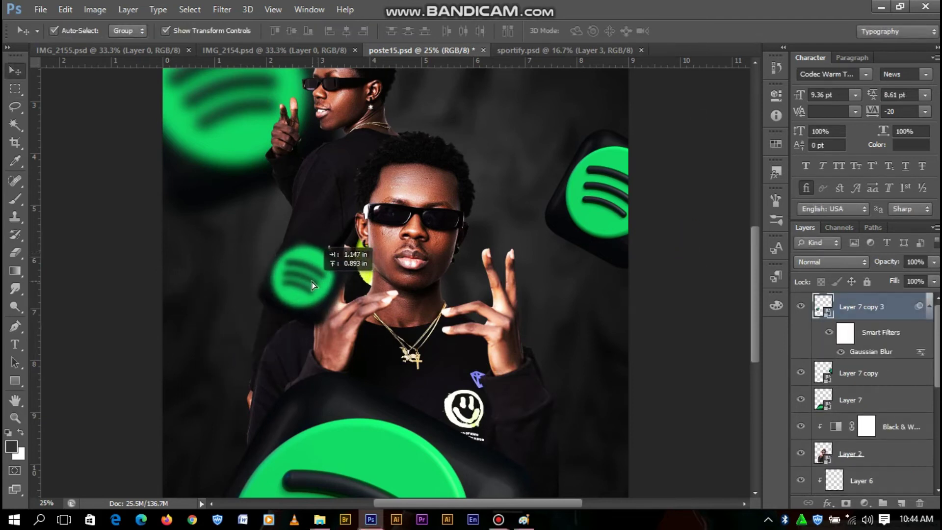
{"action": "key", "text": "ctrl+minus"}
Step: Nudge the large bottom Spotify logo slightly right and save the poster
{"action": "left_click", "coordinate": [850, 399]}
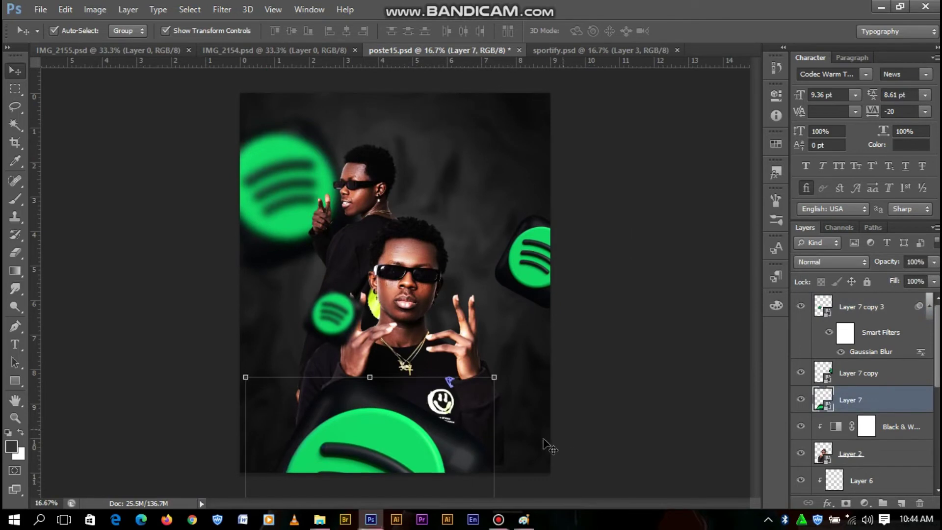
{"action": "left_click_drag", "start_coordinate": [477, 463], "coordinate": [487, 464]}
{"action": "left_click", "coordinate": [646, 297]}
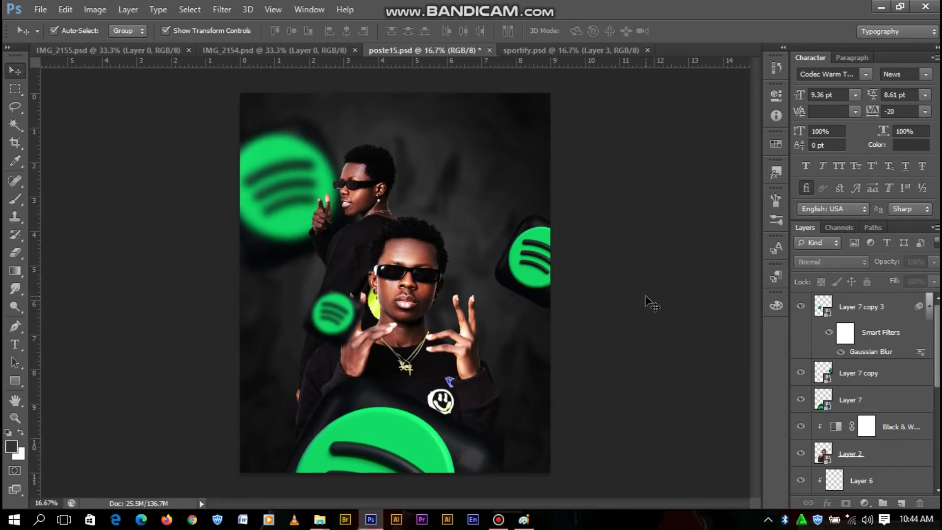
{"action": "key", "text": "ctrl+plus"}
{"action": "key", "text": "ctrl+s"}
Step: Open the cellphone art.psd phone mockup file
{"action": "left_click", "coordinate": [41, 10]}
{"action": "left_click", "coordinate": [505, 110]}
{"action": "key", "text": "ctrl+o"}
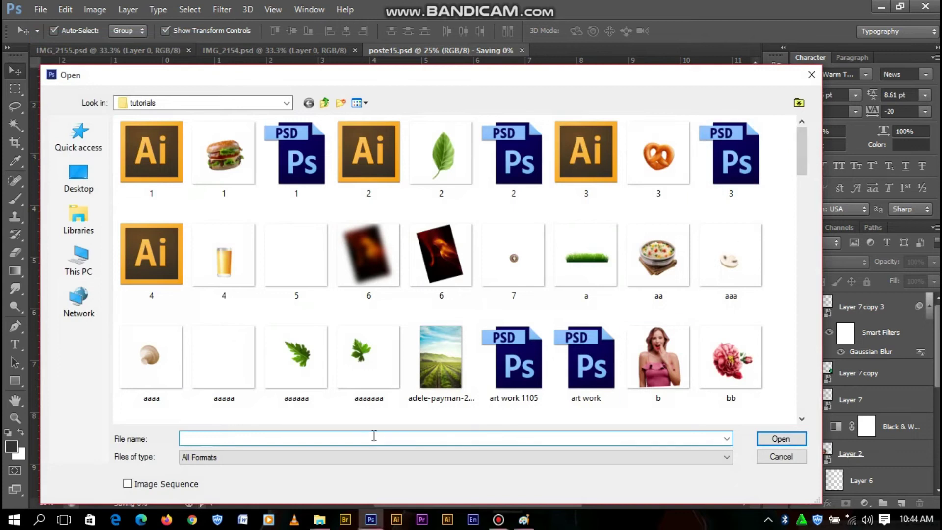
{"action": "type", "text": "cell"}
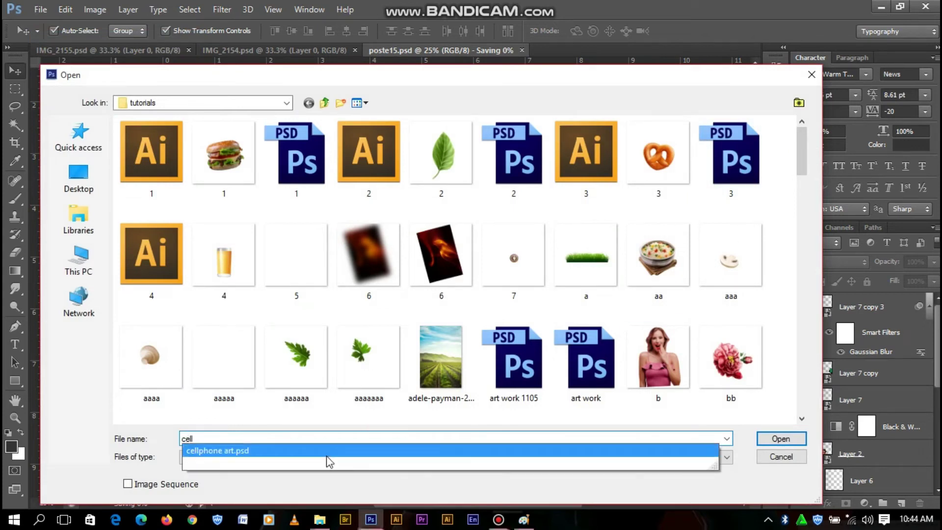
{"action": "left_click", "coordinate": [327, 455]}
{"action": "left_click", "coordinate": [780, 438]}
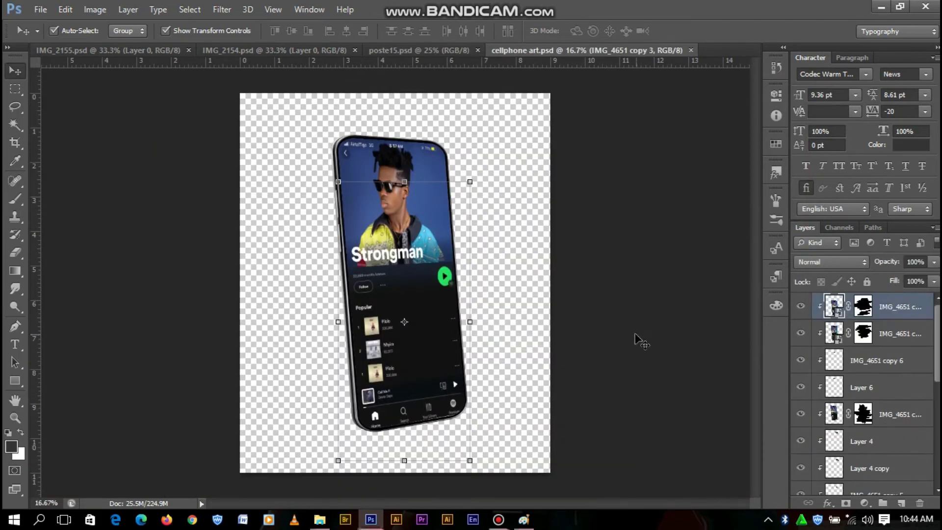
Step: Try combining the phone's layers into a smart object, then undo the conversion
{"action": "left_click_drag", "start_coordinate": [427, 263], "coordinate": [430, 123]}
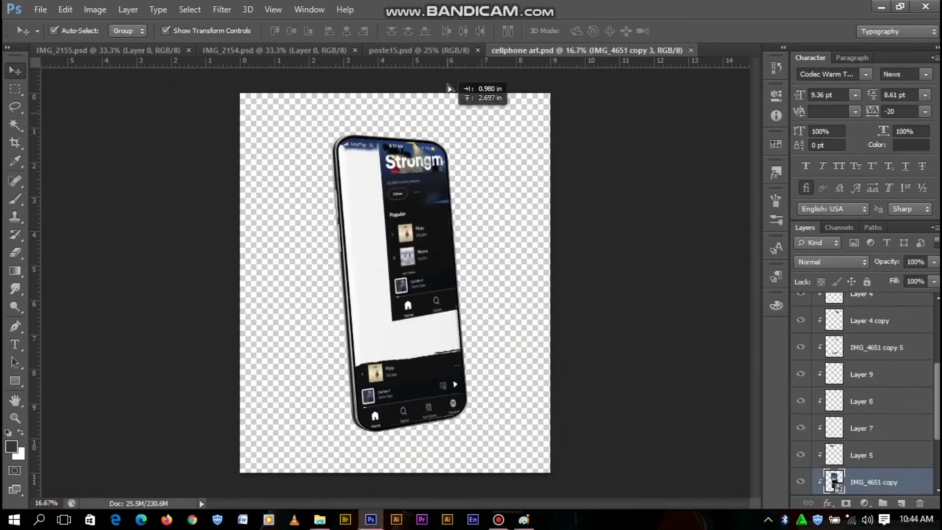
{"action": "key", "text": "ctrl+z"}
{"action": "left_click", "coordinate": [631, 165]}
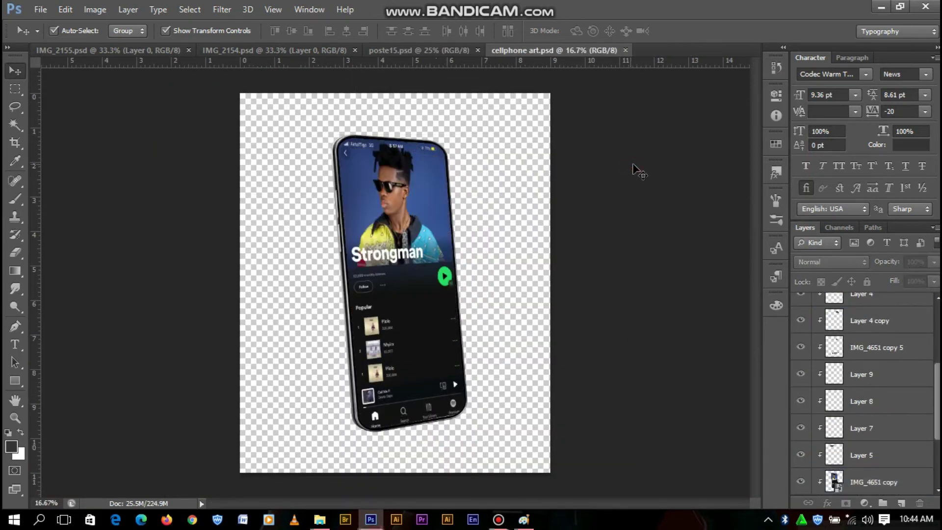
{"action": "left_click", "coordinate": [885, 481]}
{"action": "scroll", "coordinate": [883, 393], "scroll_direction": "up", "scroll_amount": 1}
{"action": "left_click", "coordinate": [902, 307], "text": "shift"}
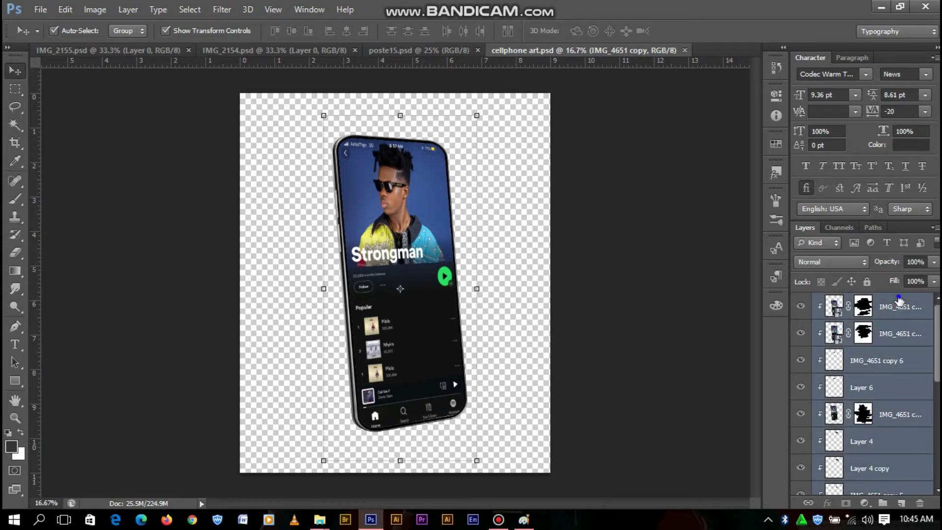
{"action": "right_click", "coordinate": [902, 306]}
{"action": "left_click", "coordinate": [667, 132]}
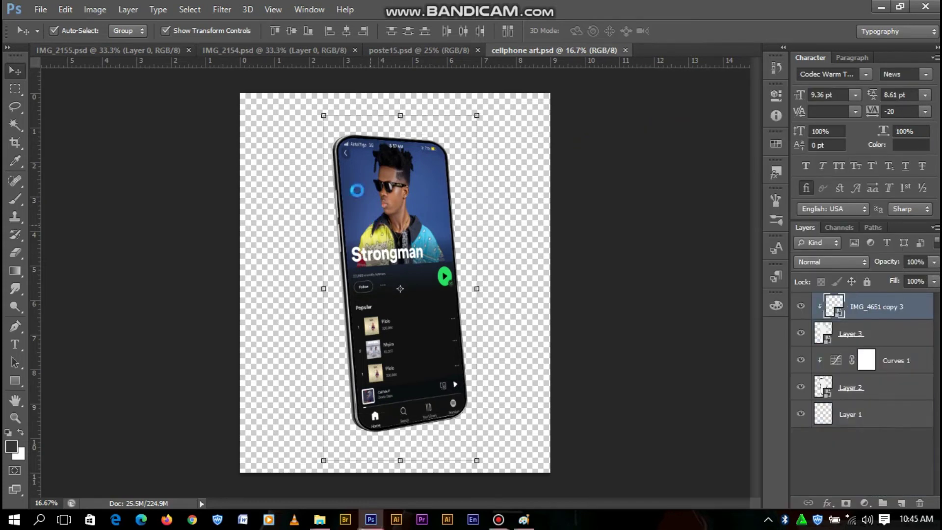
{"action": "left_click", "coordinate": [866, 388], "text": "shift"}
{"action": "right_click", "coordinate": [866, 387]}
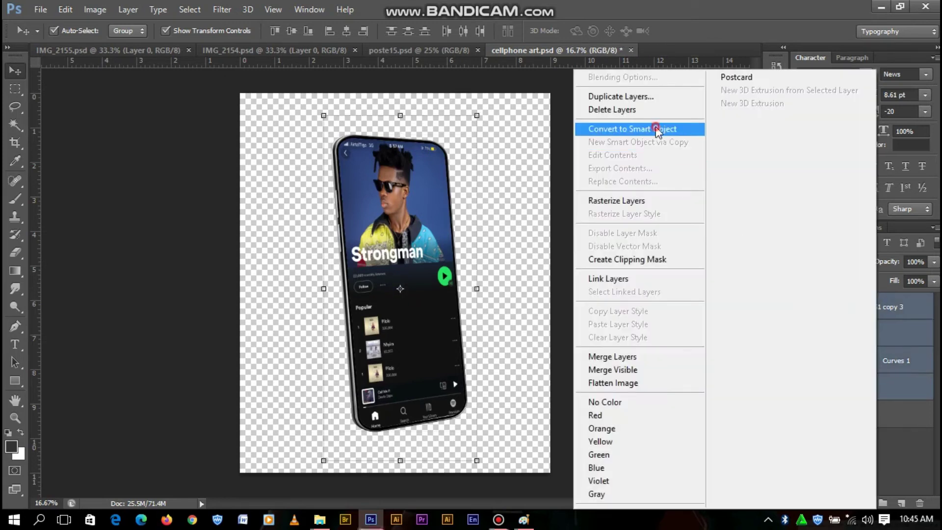
{"action": "left_click", "coordinate": [658, 128]}
{"action": "key", "text": "ctrl+z"}
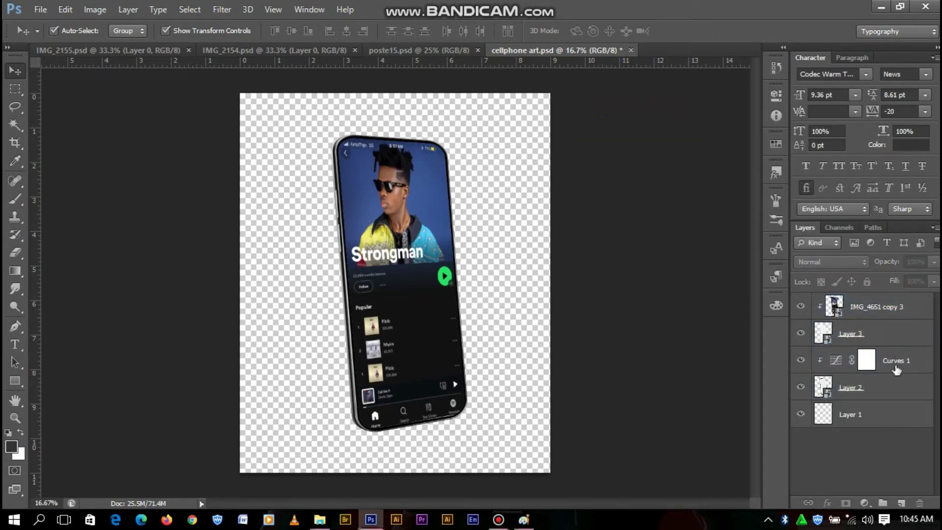
Step: Duplicate the white phone frame Layer 3 to the top and set its blend mode to Divide
{"action": "left_click_drag", "start_coordinate": [898, 303], "coordinate": [897, 305]}
{"action": "left_click", "coordinate": [830, 261]}
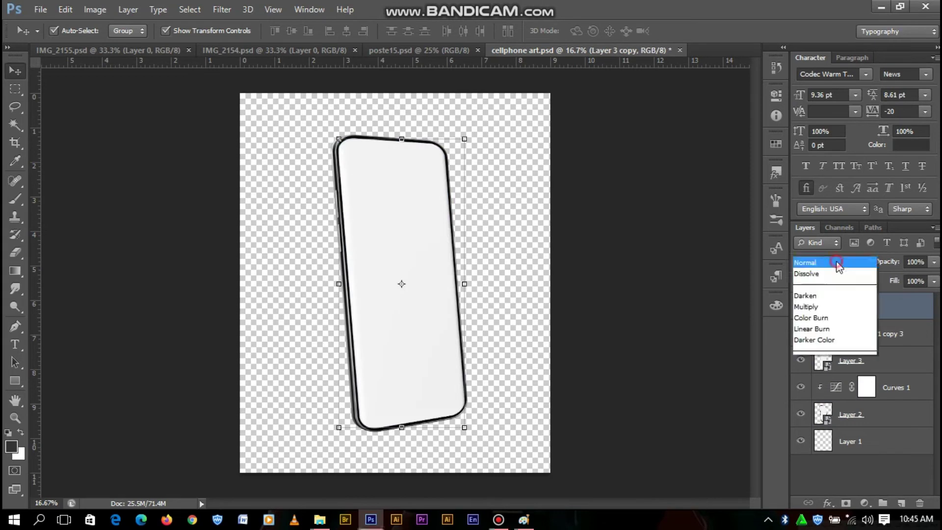
{"action": "left_click", "coordinate": [814, 172]}
{"action": "key", "text": "Down"}
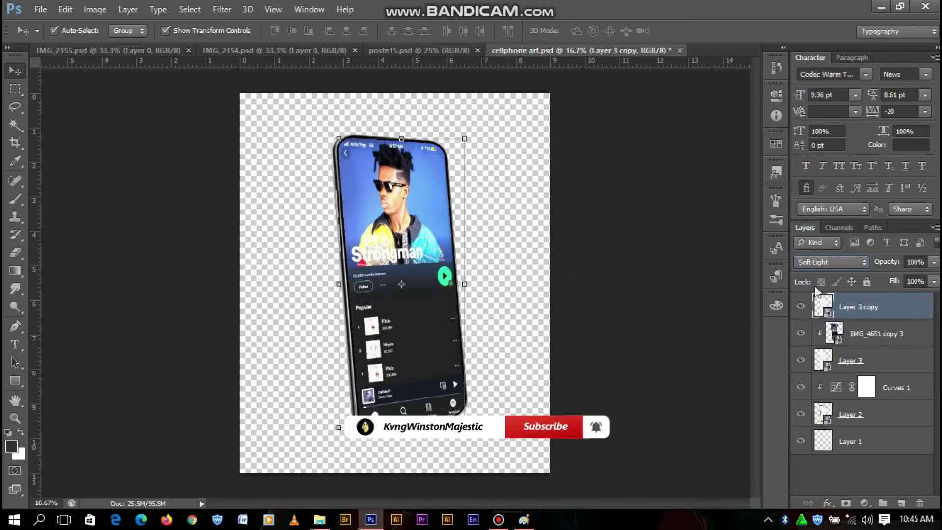
{"action": "key", "text": "Down"}
{"action": "key", "text": "Down"}
{"action": "key", "text": "Down"}
{"action": "key", "text": "Down"}
{"action": "key", "text": "Down"}
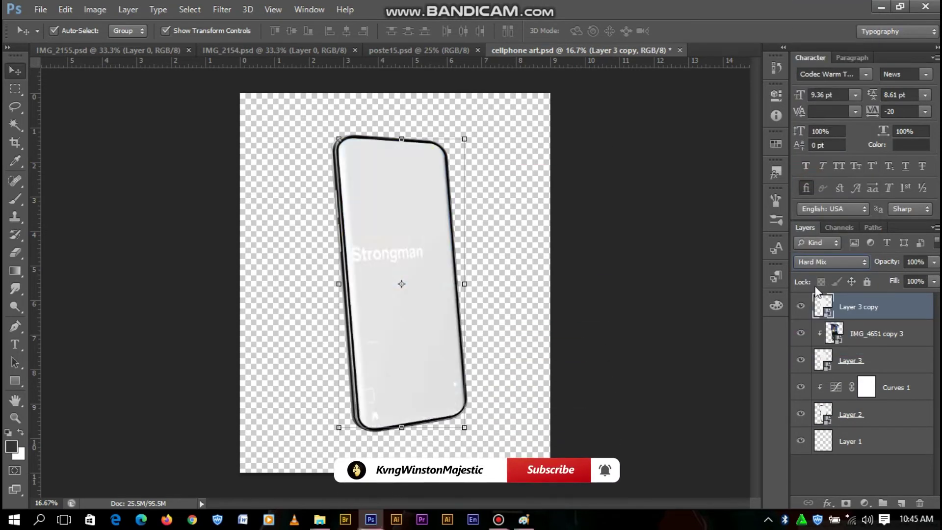
{"action": "key", "text": "Down"}
{"action": "key", "text": "Down"}
{"action": "key", "text": "Down"}
{"action": "key", "text": "Down"}
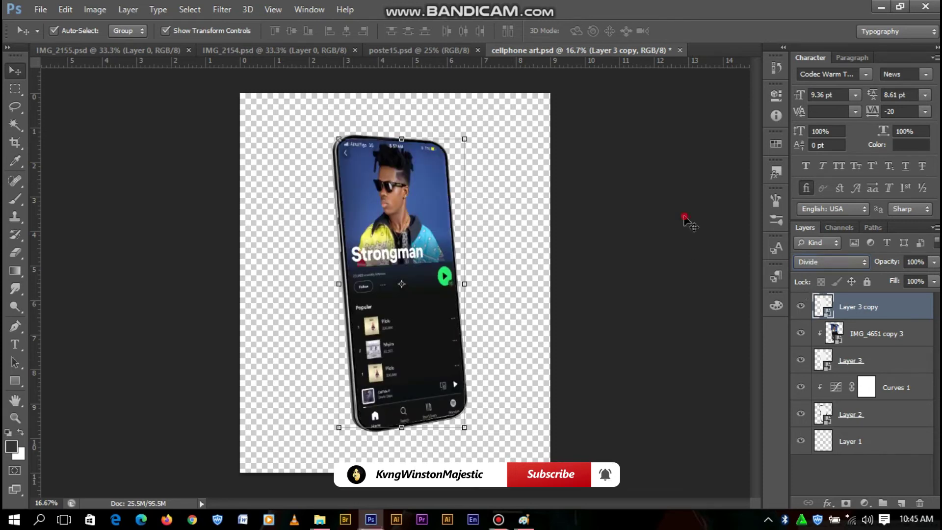
{"action": "left_click", "coordinate": [685, 219]}
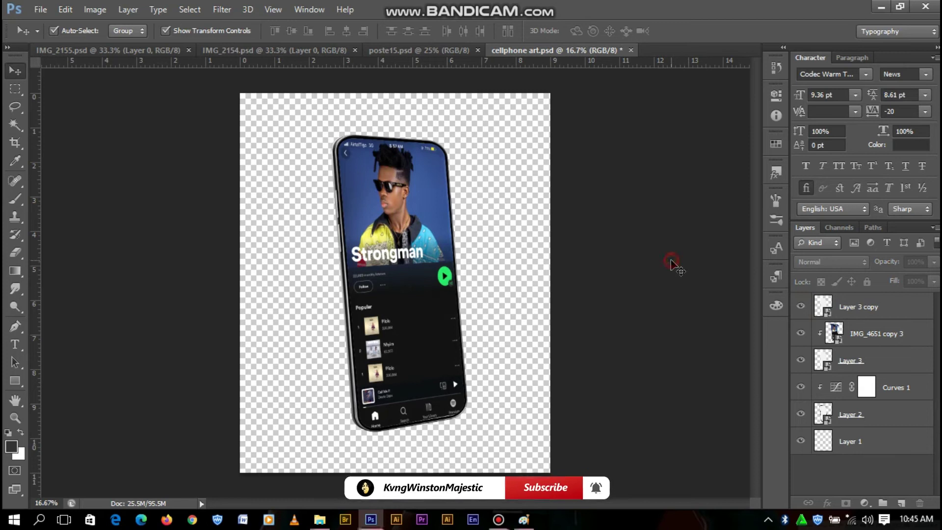
Step: Select Layer 3 copy down through Layer 2 and convert them into one smart object
{"action": "left_click", "coordinate": [851, 306]}
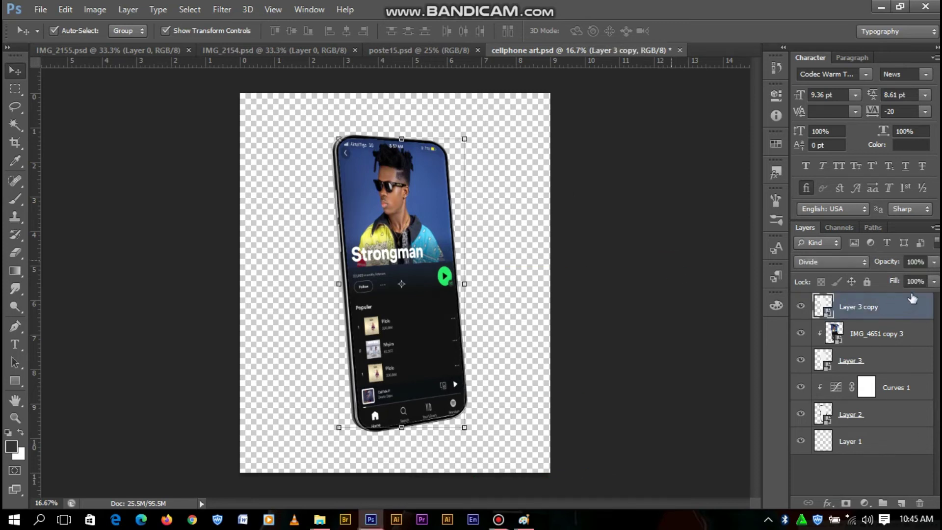
{"action": "left_click", "coordinate": [703, 352]}
{"action": "left_click", "coordinate": [881, 443]}
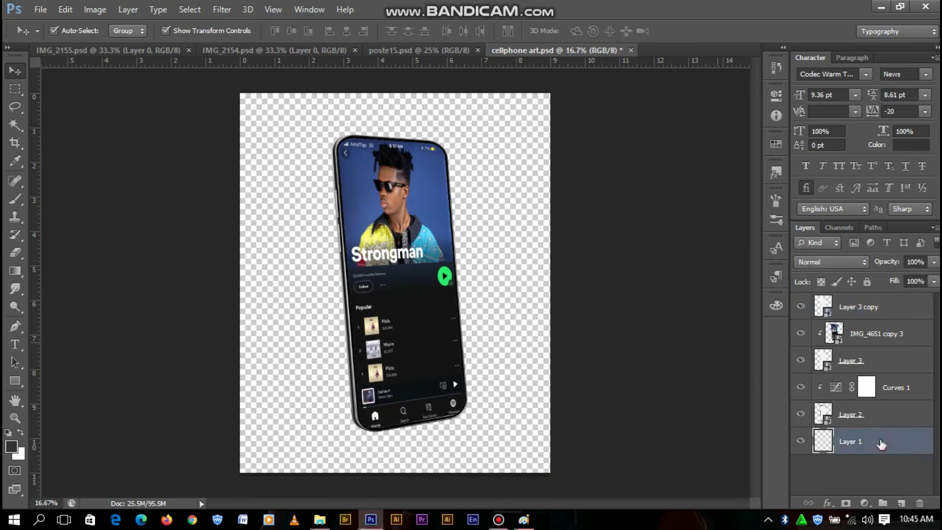
{"action": "left_click", "coordinate": [875, 307], "text": "shift"}
{"action": "left_click", "coordinate": [702, 346]}
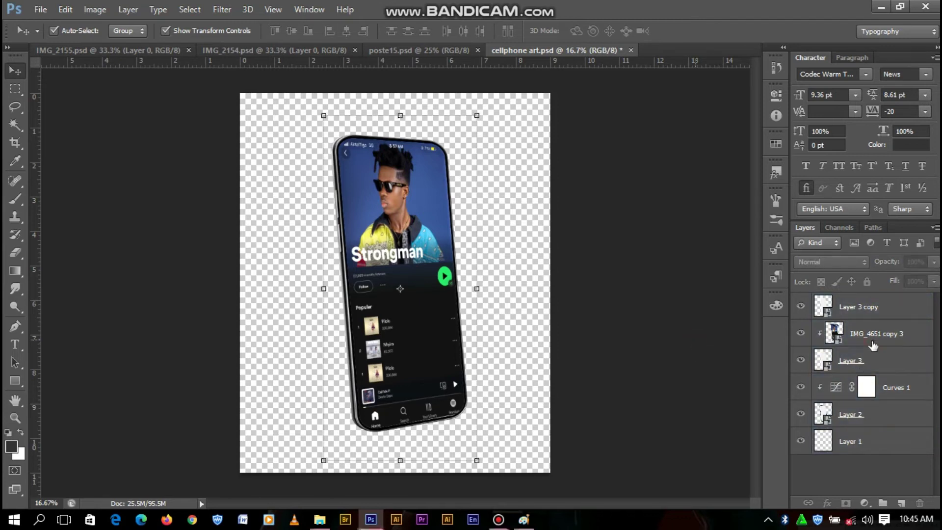
{"action": "left_click", "coordinate": [873, 346]}
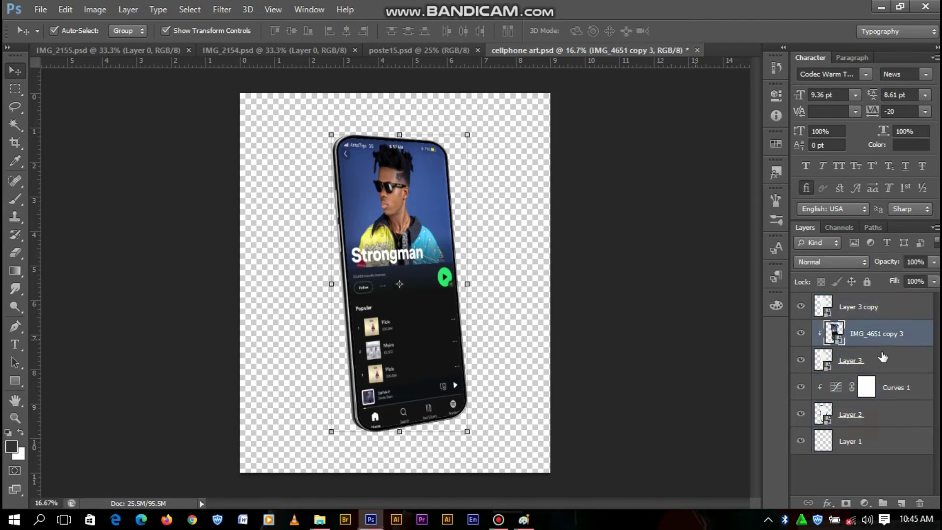
{"action": "left_click", "coordinate": [879, 414], "text": "shift"}
{"action": "right_click", "coordinate": [881, 310]}
{"action": "key", "text": "Escape"}
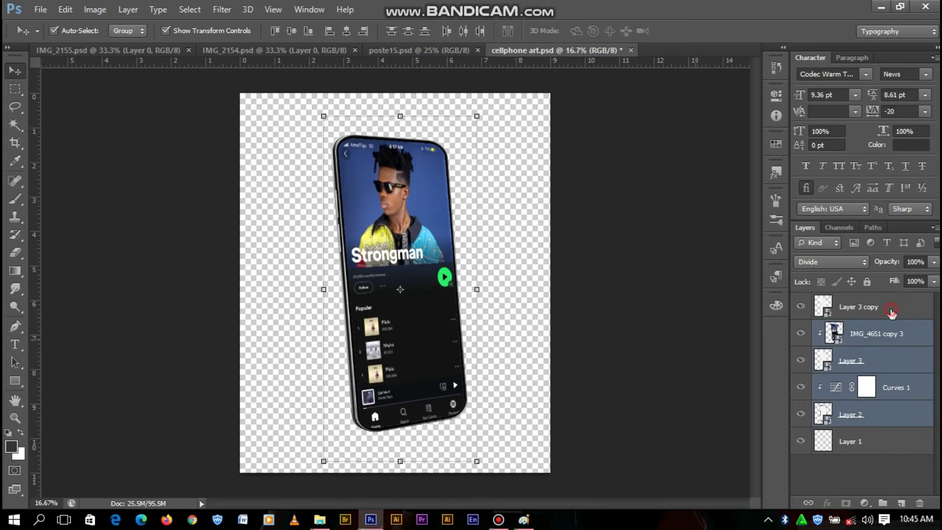
{"action": "left_click", "coordinate": [891, 312], "text": "ctrl"}
{"action": "right_click", "coordinate": [891, 312]}
{"action": "left_click", "coordinate": [658, 129]}
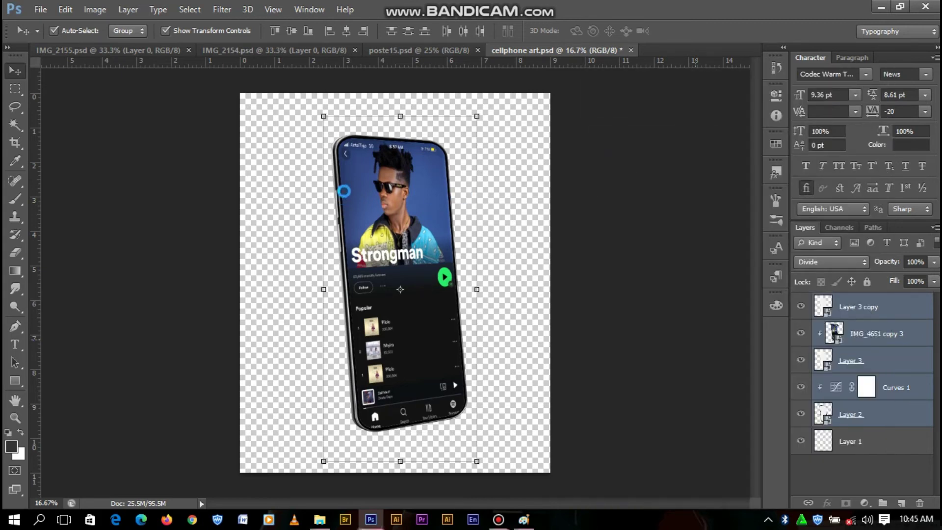
Step: Drag the phone smart object into poste15 and stack it behind the back man
{"action": "left_click_drag", "start_coordinate": [404, 196], "coordinate": [400, 90]}
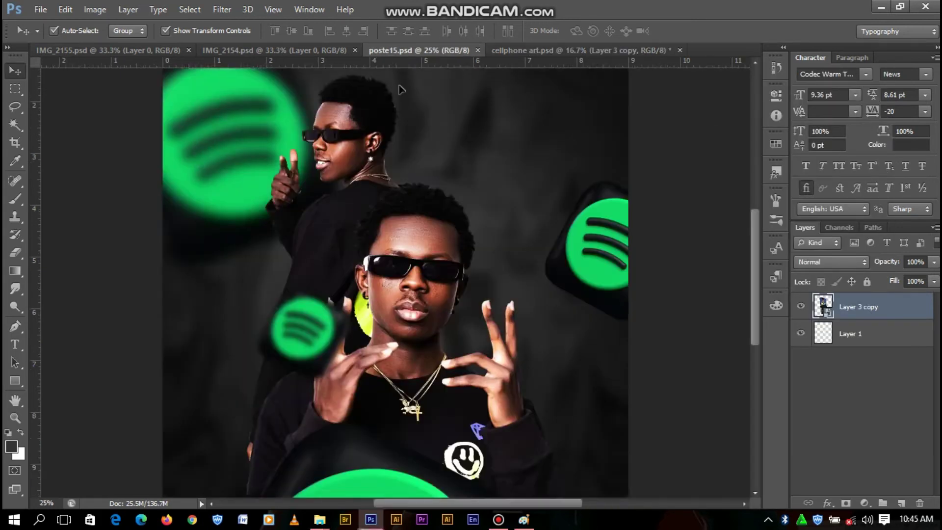
{"action": "left_click_drag", "start_coordinate": [412, 165], "coordinate": [395, 201]}
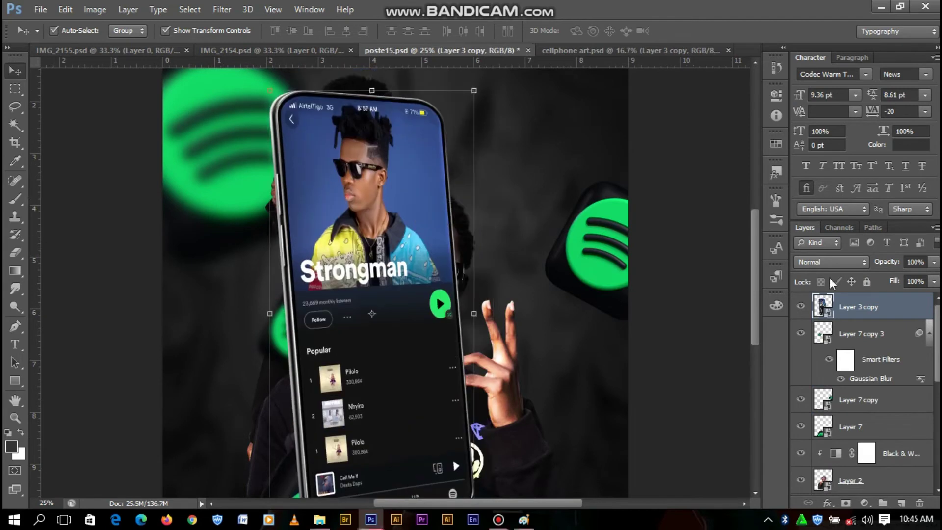
{"action": "left_click_drag", "start_coordinate": [868, 420], "coordinate": [863, 314]}
{"action": "left_click_drag", "start_coordinate": [671, 213], "coordinate": [356, 186]}
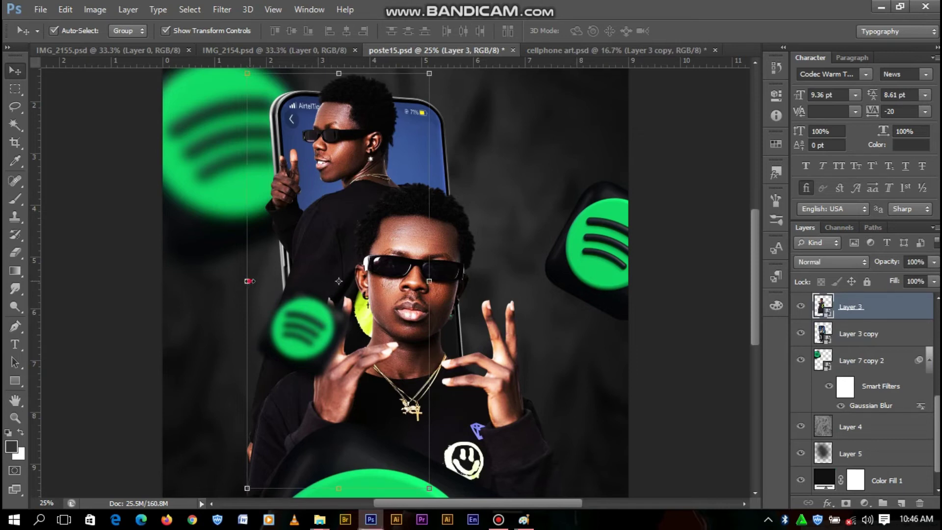
Step: Select the back man's layer together with his Black & White adjustment
{"action": "key", "text": "ctrl+t"}
{"action": "left_click", "coordinate": [672, 30]}
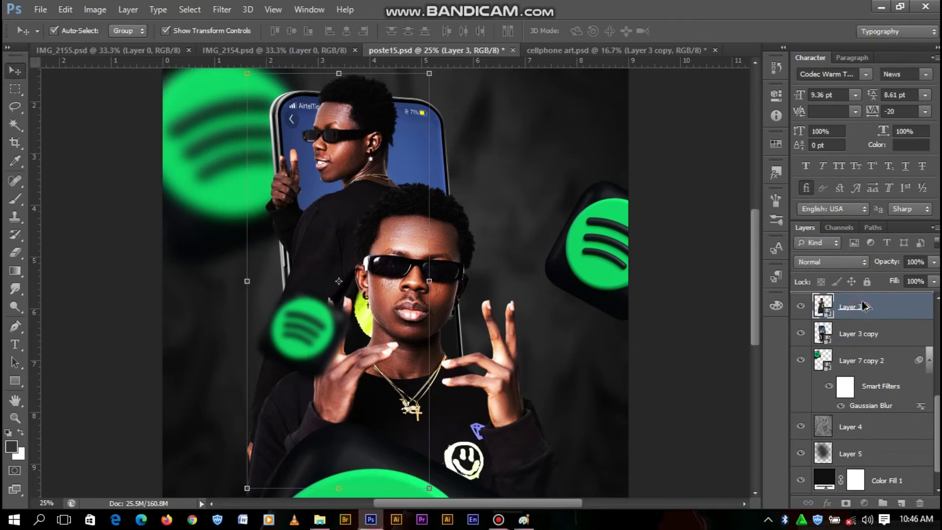
{"action": "key", "text": "ctrl+j"}
{"action": "key", "text": "z"}
{"action": "key", "text": "ctrl+z"}
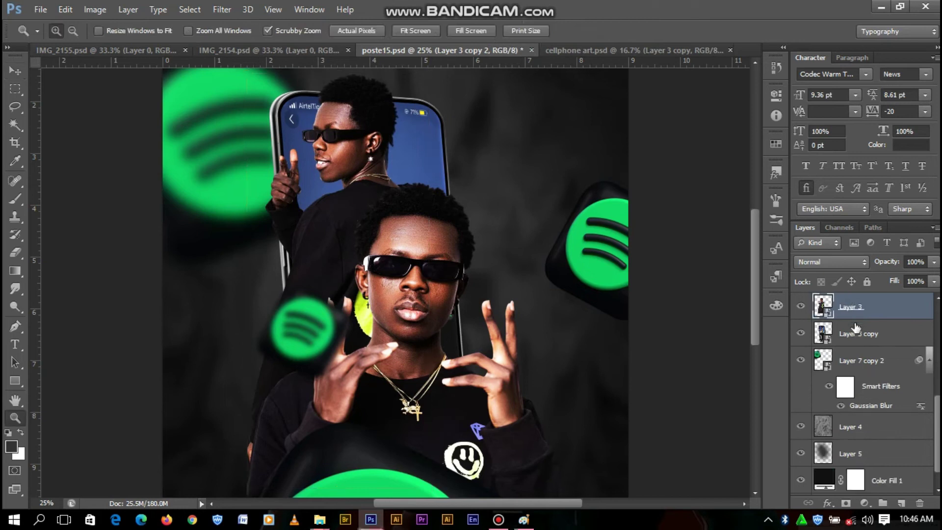
{"action": "scroll", "coordinate": [898, 301], "scroll_direction": "up", "scroll_amount": 3}
{"action": "left_click", "coordinate": [903, 374], "text": "ctrl"}
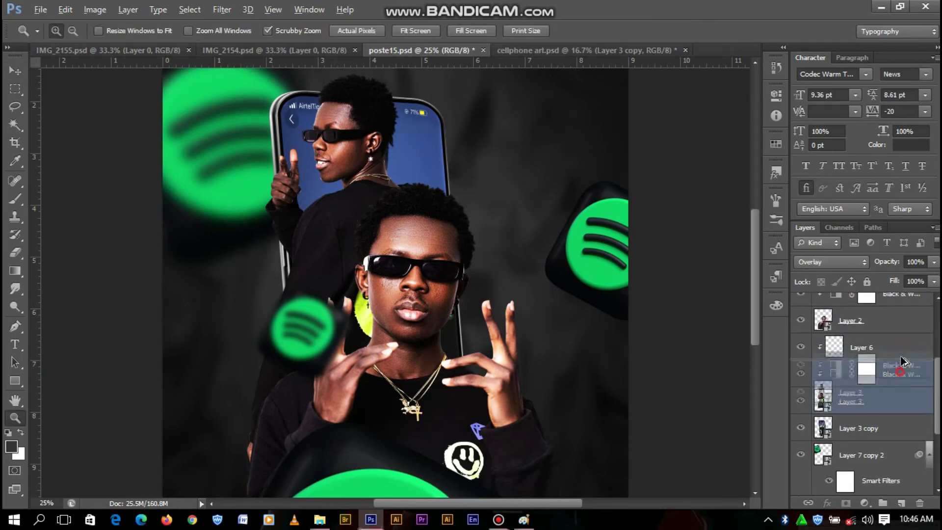
Step: Duplicate the back man with his Black & White adjustment, flip the copy horizontally, and move it right
{"action": "left_click_drag", "start_coordinate": [902, 363], "coordinate": [902, 334]}
{"action": "key", "text": "v"}
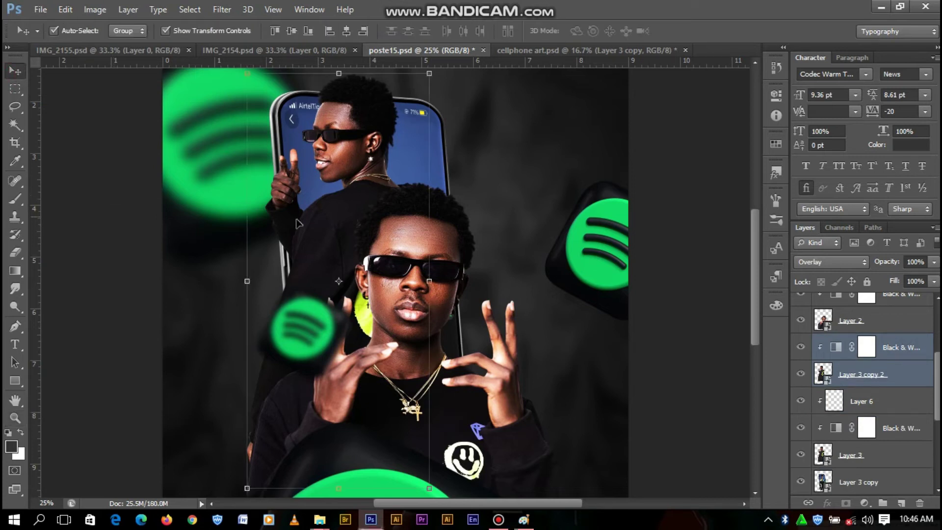
{"action": "left_click", "coordinate": [879, 374]}
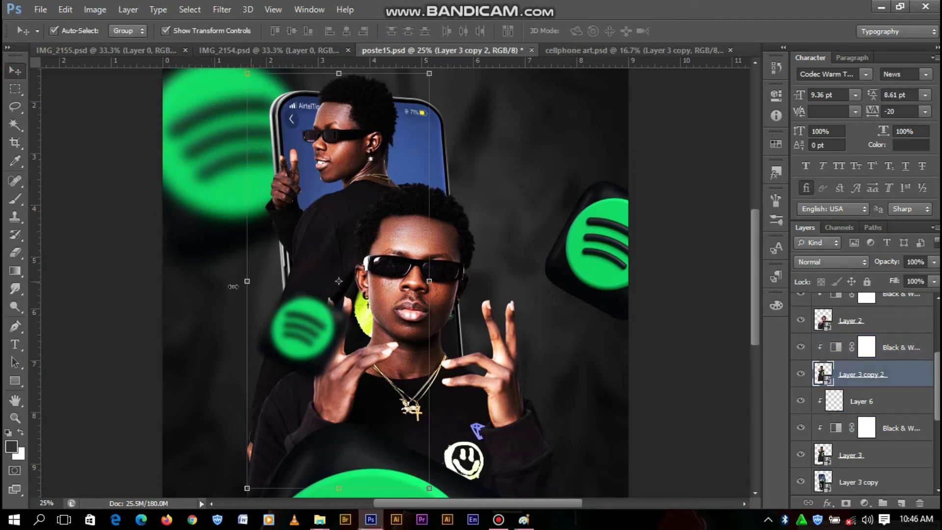
{"action": "key", "text": "ctrl+t"}
{"action": "left_click_drag", "start_coordinate": [247, 281], "coordinate": [425, 279]}
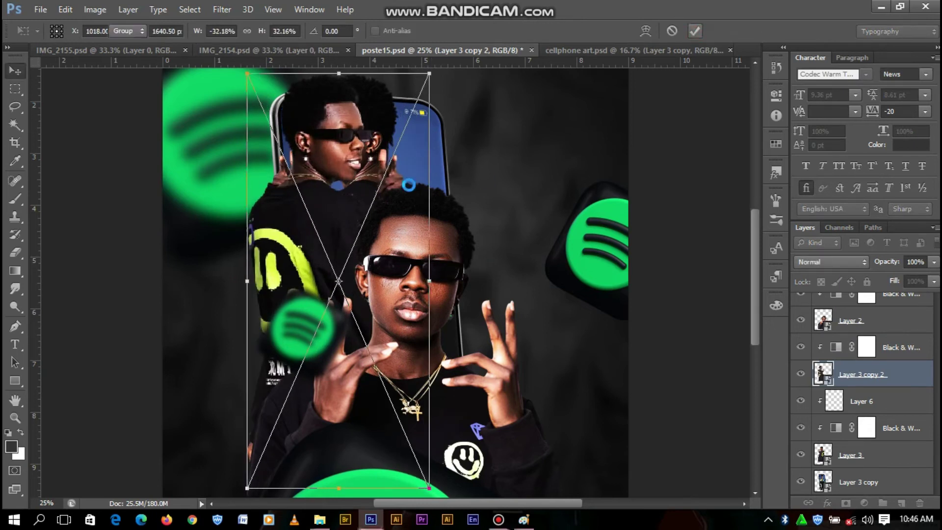
{"action": "key", "text": "Return"}
{"action": "left_click_drag", "start_coordinate": [345, 204], "coordinate": [492, 221]}
Step: Delete the original back man and his Black & White adjustment
{"action": "left_click", "coordinate": [361, 198]}
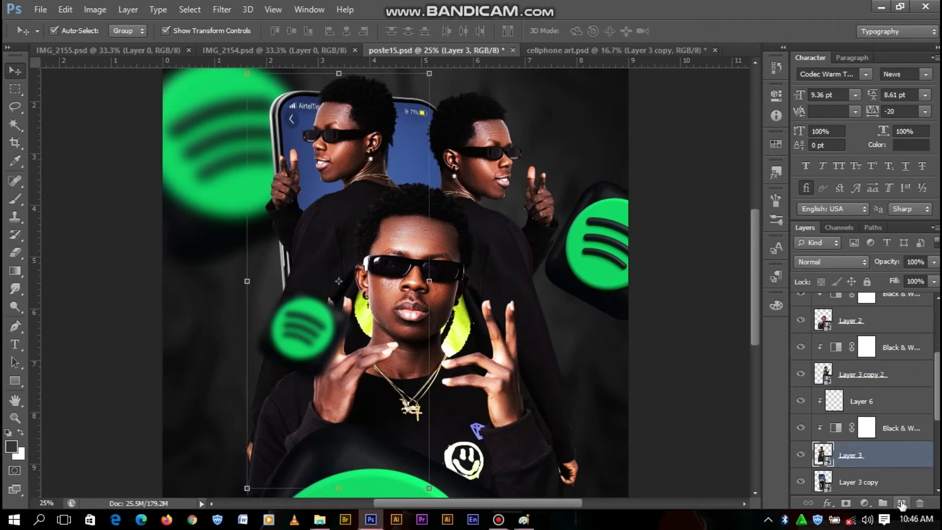
{"action": "left_click", "coordinate": [920, 502]}
{"action": "key", "text": "ctrl+z"}
{"action": "left_click", "coordinate": [917, 426]}
{"action": "key", "text": "Delete"}
{"action": "key", "text": "Delete"}
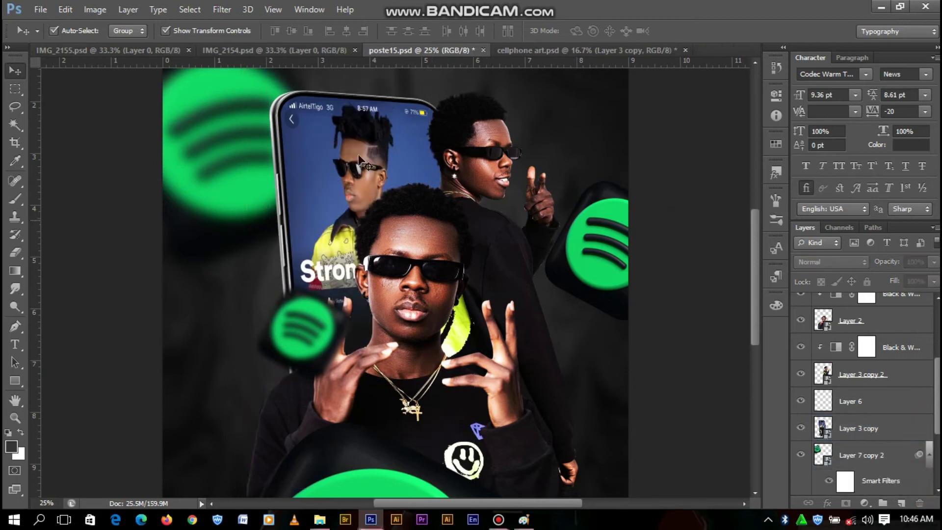
Step: Move the phone up-left, place a small Spotify icon copy lower left, and shift the front man down
{"action": "left_click_drag", "start_coordinate": [383, 182], "coordinate": [369, 141]}
{"action": "key", "text": "ctrl+minus"}
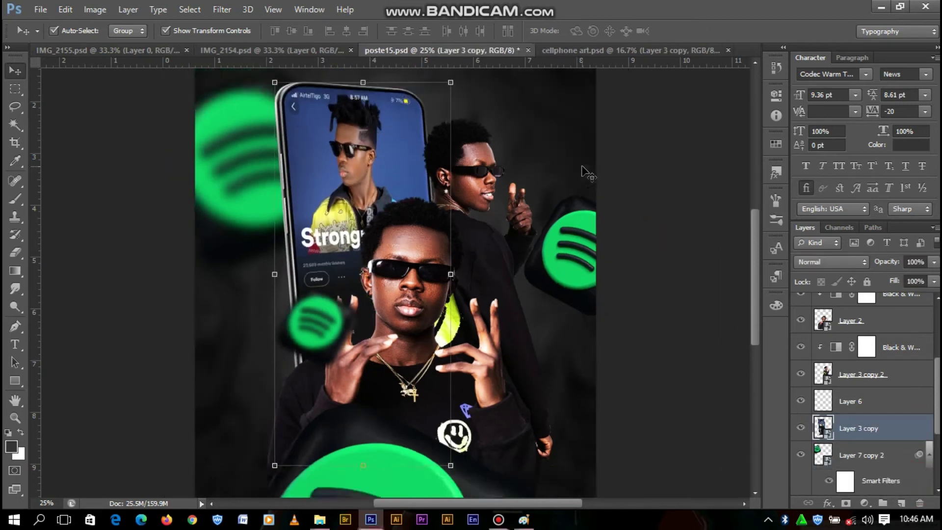
{"action": "mouse_move", "coordinate": [350, 182]}
{"action": "left_mouse_down"}
{"action": "mouse_move", "coordinate": [331, 210]}
{"action": "mouse_move", "coordinate": [371, 218]}
{"action": "left_mouse_up"}
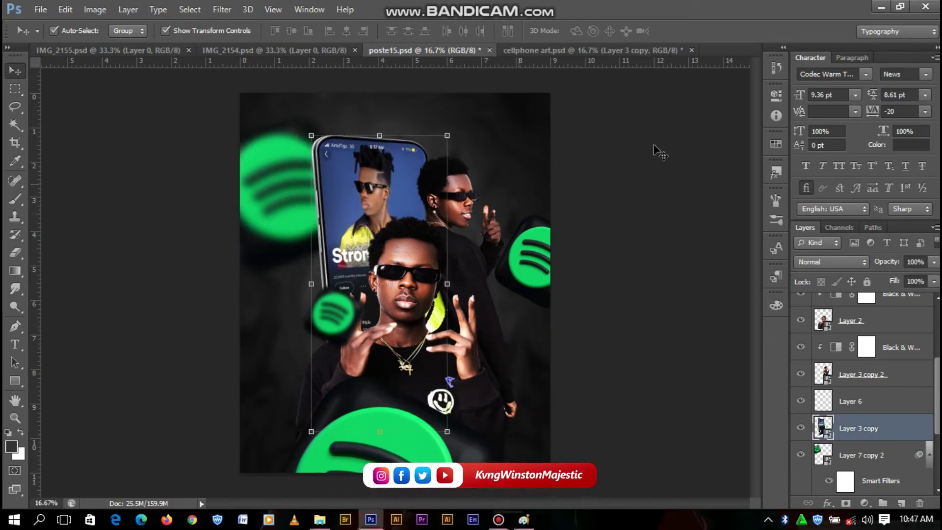
{"action": "left_click_drag", "start_coordinate": [322, 331], "coordinate": [297, 356]}
{"action": "left_click_drag", "start_coordinate": [394, 352], "coordinate": [399, 368]}
{"action": "key", "text": "ctrl+t"}
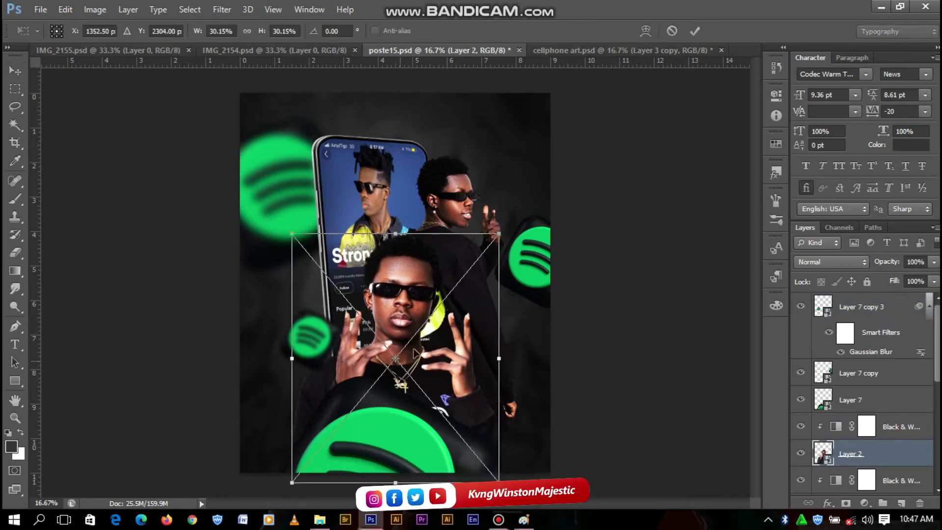
{"action": "key", "text": "Return"}
Step: Nudge the phone slightly left and cancel closing so the poster stays open
{"action": "left_click_drag", "start_coordinate": [353, 196], "coordinate": [345, 192]}
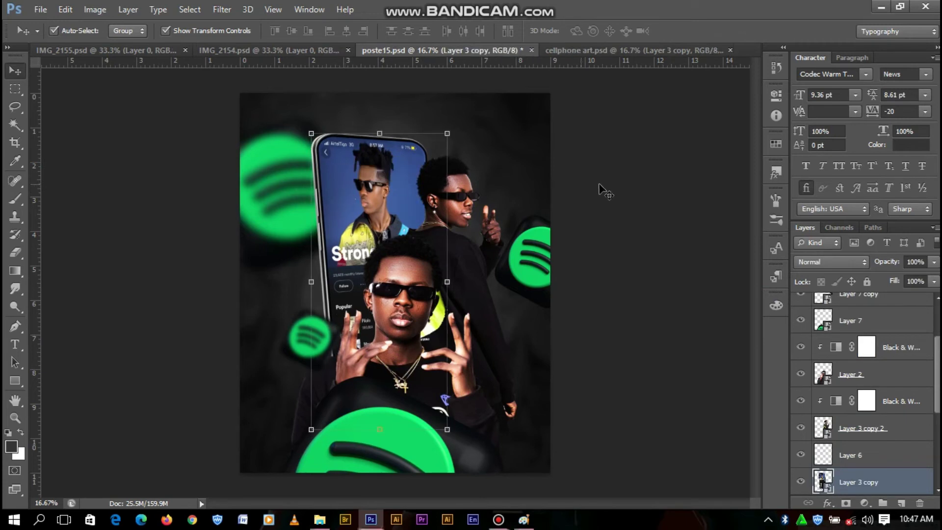
{"action": "key", "text": "Right"}
{"action": "key", "text": "Right"}
{"action": "key", "text": "Right"}
{"action": "left_click", "coordinate": [620, 179]}
{"action": "key", "text": "ctrl+plus"}
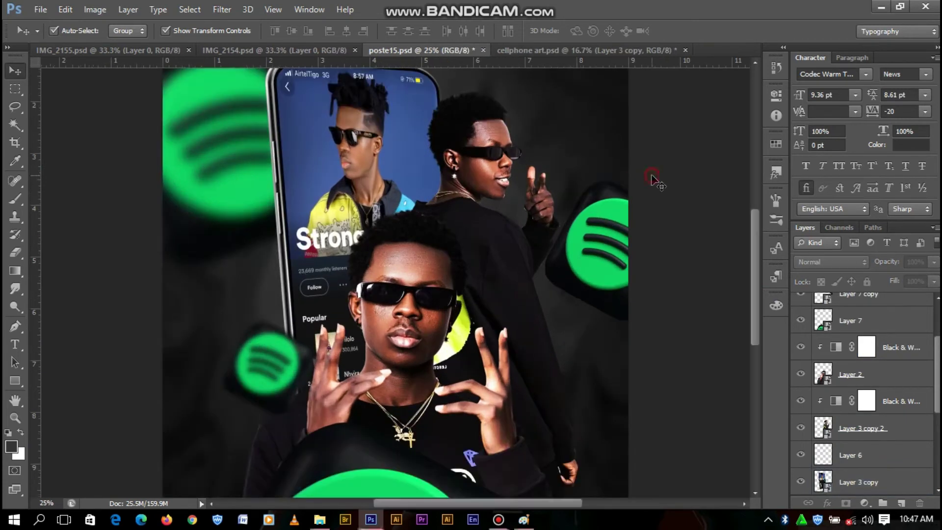
{"action": "scroll", "coordinate": [751, 290], "scroll_direction": "up", "scroll_amount": 2}
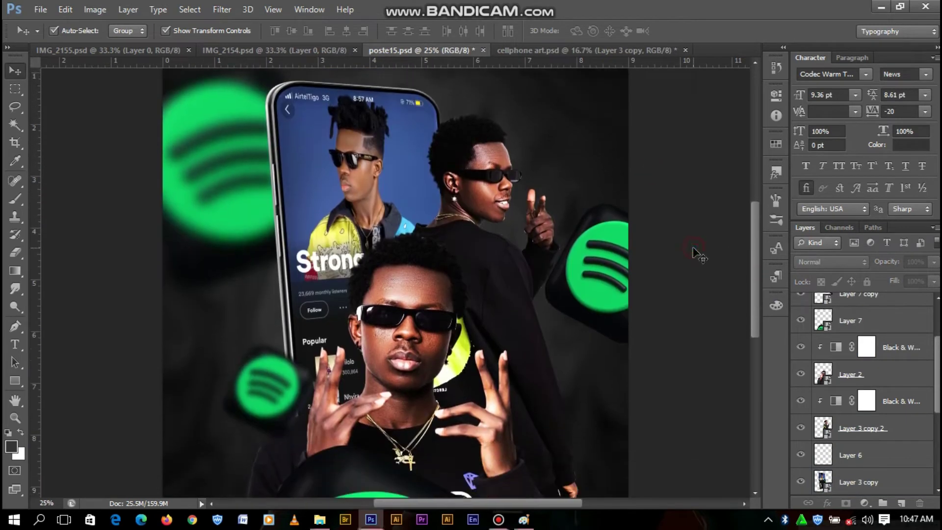
{"action": "key", "text": "ctrl+w"}
{"action": "left_click", "coordinate": [539, 205]}
Step: Clip a Curves adjustment to the phone, lifting input 170 to output 178
{"action": "left_click", "coordinate": [381, 172]}
{"action": "left_click", "coordinate": [864, 502]}
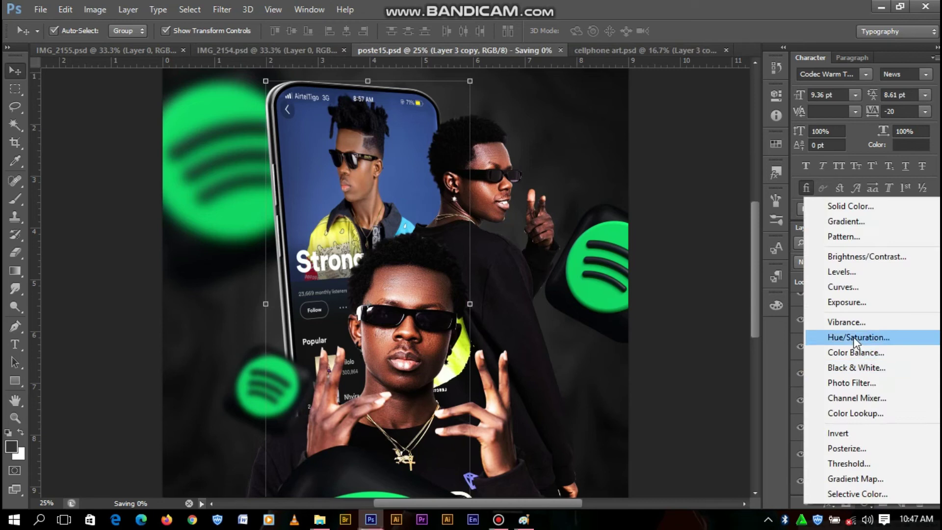
{"action": "left_click", "coordinate": [856, 288]}
{"action": "right_click", "coordinate": [878, 482]}
{"action": "left_click", "coordinate": [704, 194]}
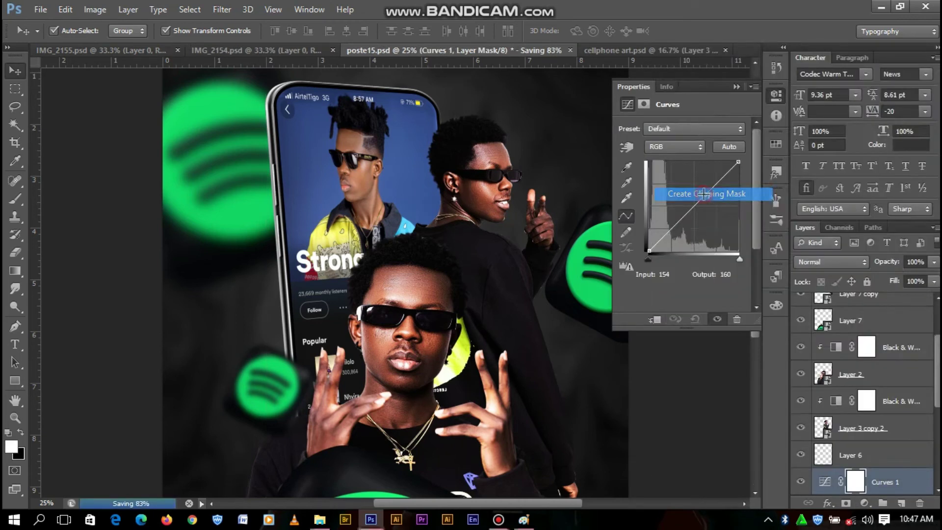
{"action": "left_click", "coordinate": [662, 242]}
{"action": "left_click_drag", "start_coordinate": [691, 208], "coordinate": [708, 188]}
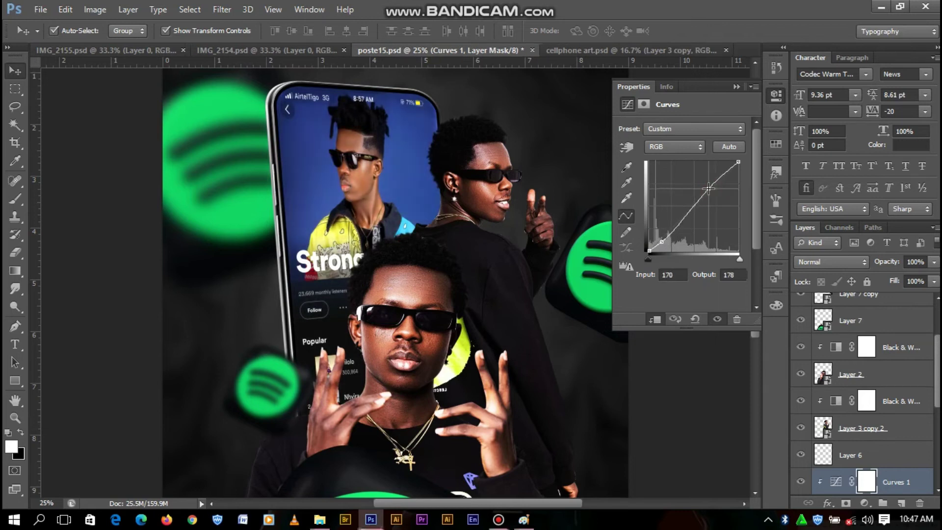
{"action": "left_click", "coordinate": [736, 88]}
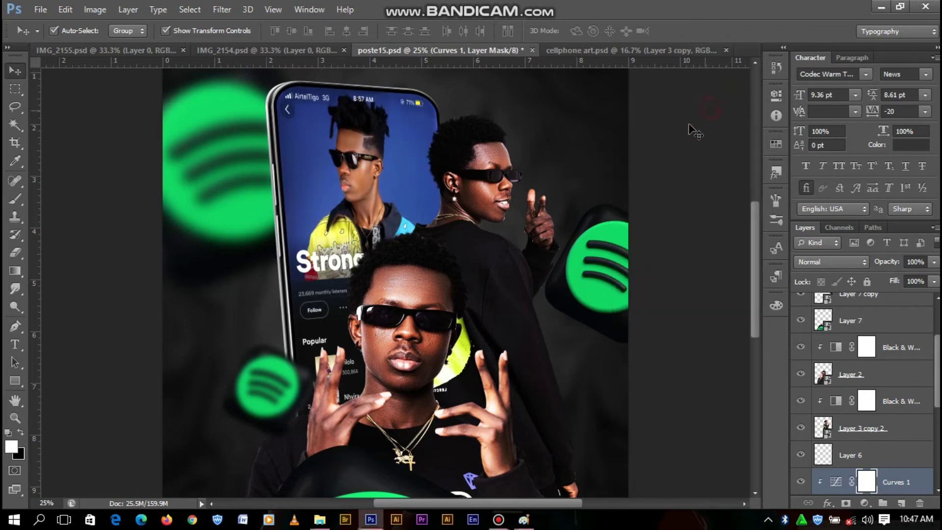
Step: Move the right-hand Spotify icon lower on the poster
{"action": "scroll", "coordinate": [644, 184], "scroll_direction": "down", "scroll_amount": 1}
{"action": "scroll", "coordinate": [644, 184], "scroll_direction": "up", "scroll_amount": 1}
{"action": "scroll", "coordinate": [644, 184], "scroll_direction": "down", "scroll_amount": 1}
{"action": "scroll", "coordinate": [643, 184], "scroll_direction": "up", "scroll_amount": 1}
{"action": "key", "text": "alt+bracketright"}
{"action": "key", "text": "alt+bracketright"}
{"action": "left_click", "coordinate": [733, 281]}
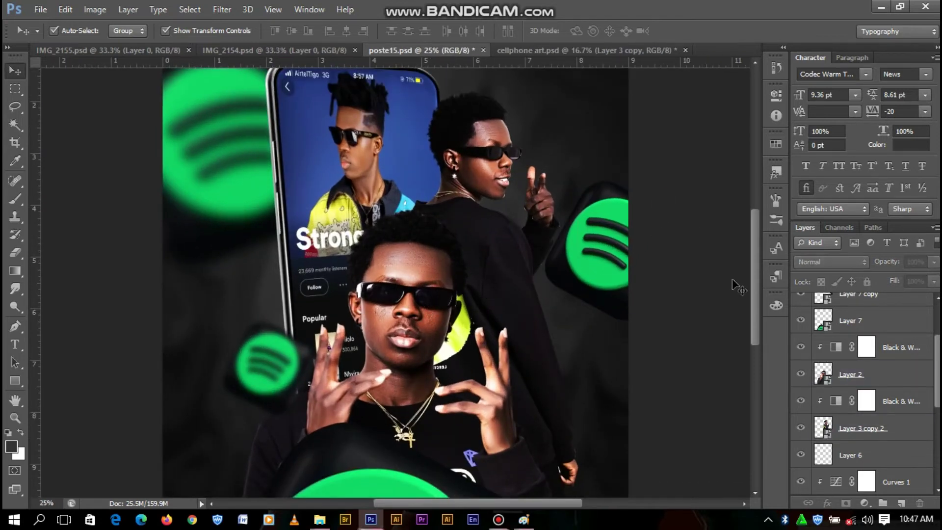
{"action": "left_click_drag", "start_coordinate": [591, 268], "coordinate": [581, 317]}
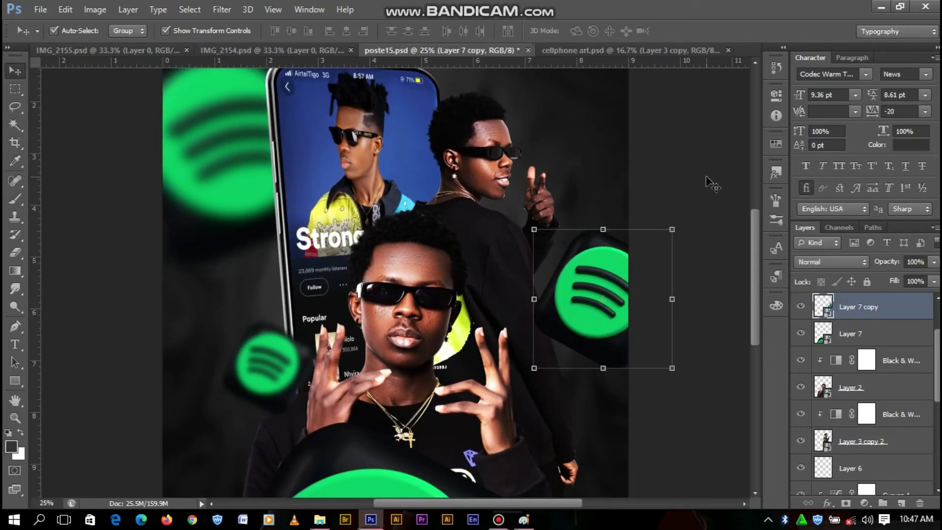
{"action": "scroll", "coordinate": [708, 182], "scroll_direction": "down", "scroll_amount": 1}
{"action": "scroll", "coordinate": [708, 183], "scroll_direction": "down", "scroll_amount": 1}
{"action": "left_click", "coordinate": [655, 199]}
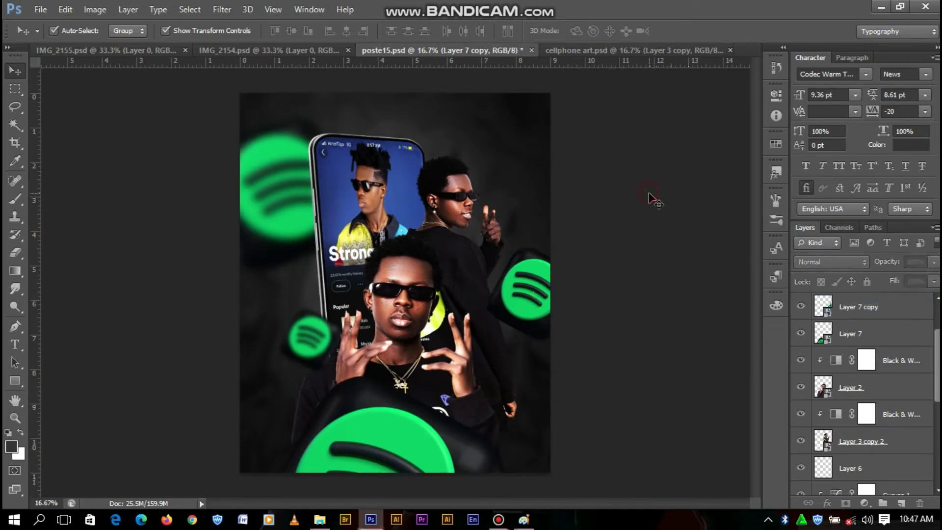
{"action": "scroll", "coordinate": [654, 199], "scroll_direction": "up", "scroll_amount": 1}
{"action": "left_click", "coordinate": [49, 11]}
Step: Open Spotify_Logo_CMYK_Green.png from the ItunesInbox-8 folder
{"action": "left_click", "coordinate": [49, 36]}
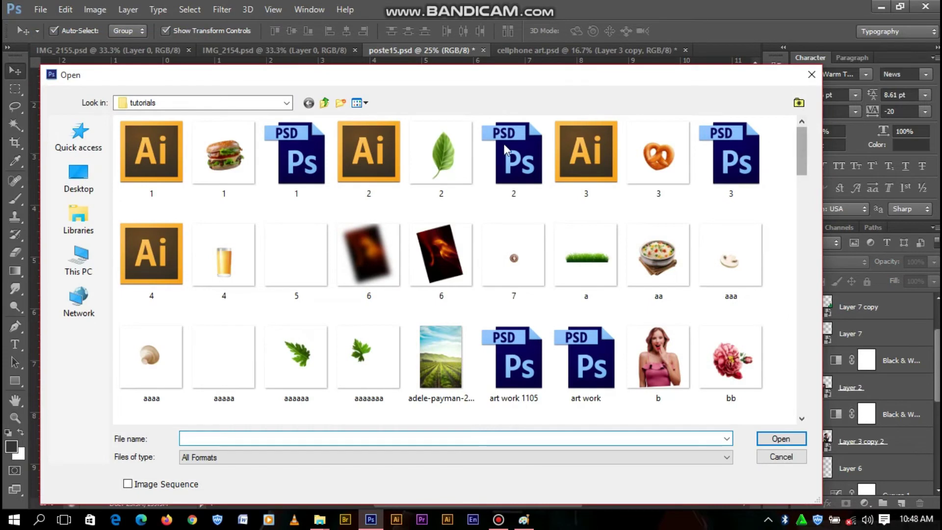
{"action": "left_click", "coordinate": [287, 106]}
{"action": "left_click", "coordinate": [284, 425]}
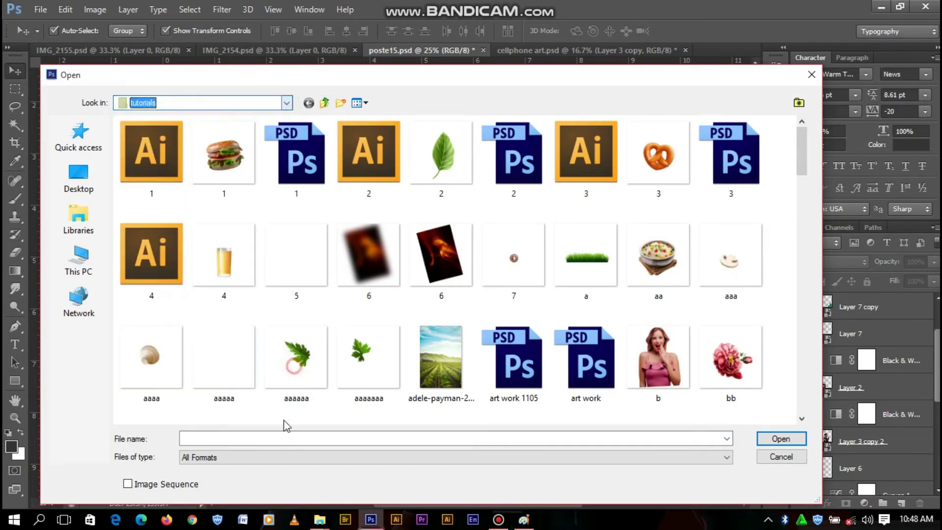
{"action": "left_click", "coordinate": [287, 103]}
{"action": "left_click", "coordinate": [286, 341]}
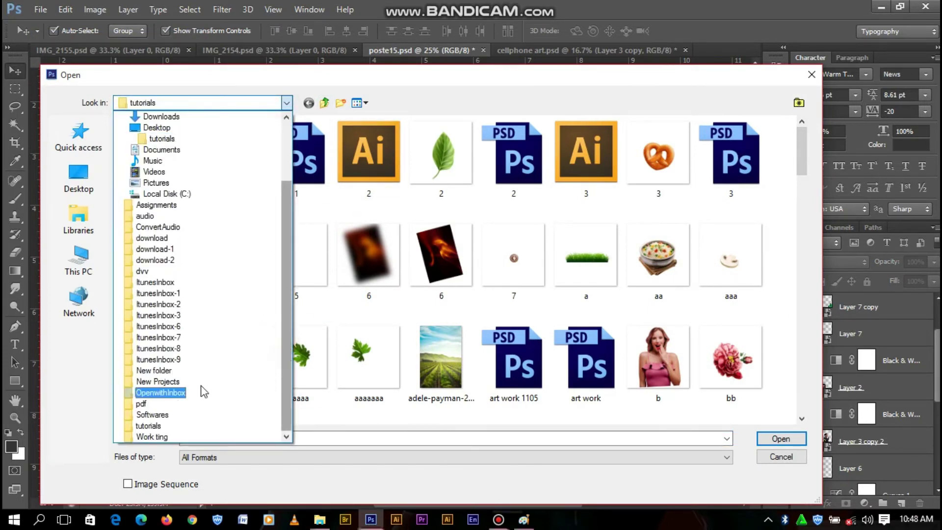
{"action": "left_click", "coordinate": [176, 350]}
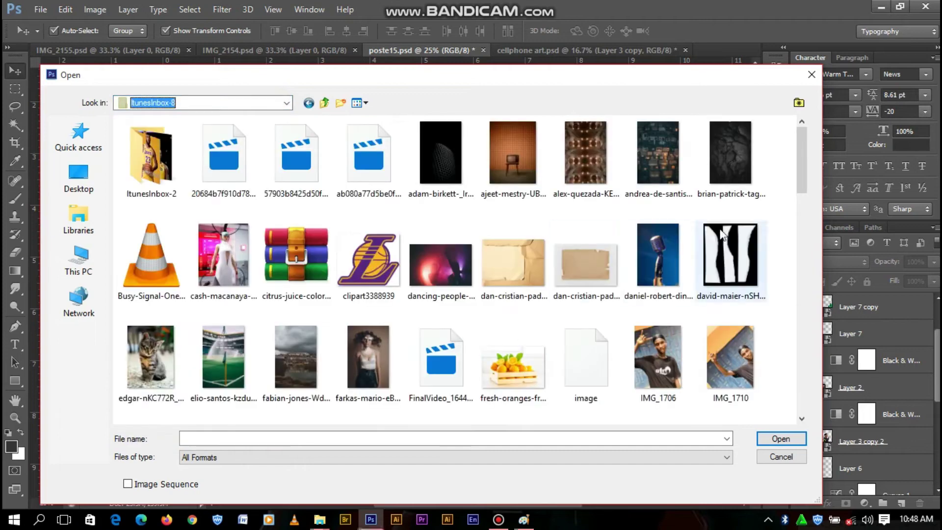
{"action": "left_click_drag", "start_coordinate": [807, 165], "coordinate": [795, 384]}
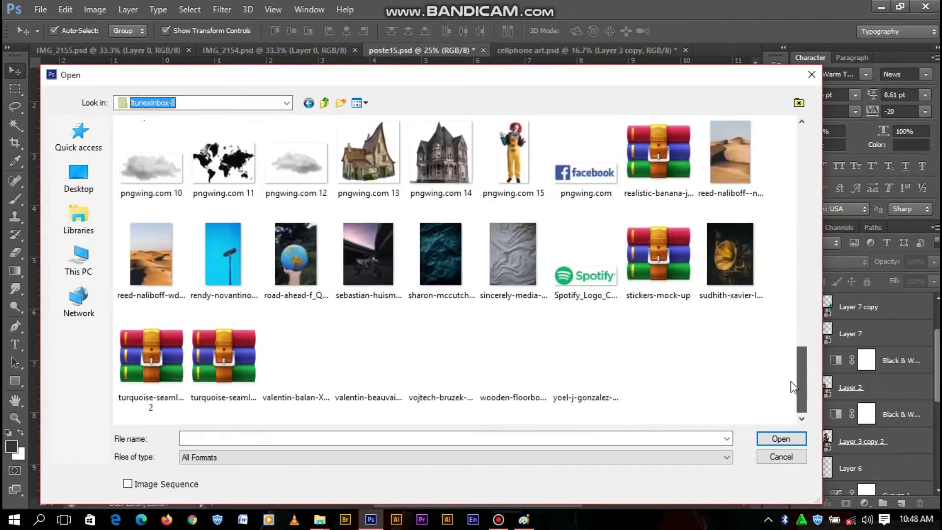
{"action": "double_click", "coordinate": [595, 284]}
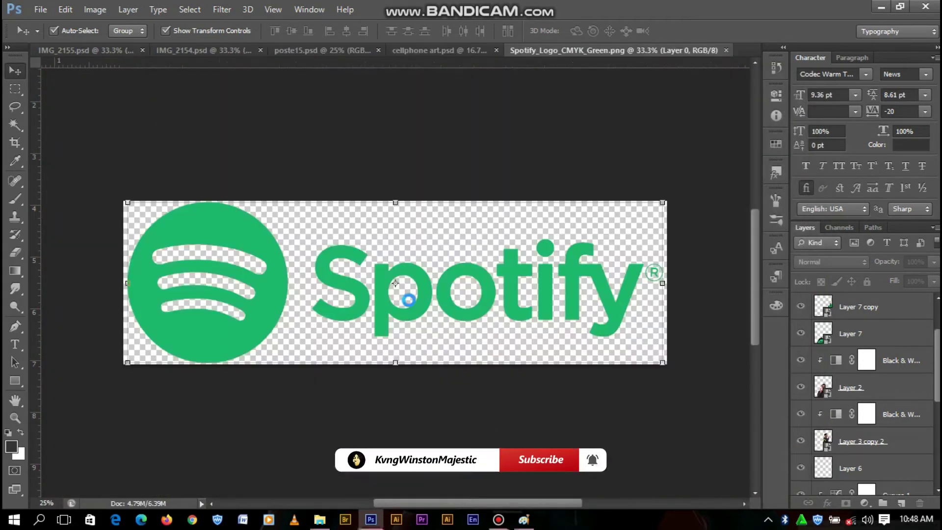
Step: Drag the green Spotify logo into the poster, scale it down, and place it top right
{"action": "mouse_move", "coordinate": [569, 290]}
{"action": "left_mouse_down"}
{"action": "mouse_move", "coordinate": [340, 53]}
{"action": "mouse_move", "coordinate": [434, 328]}
{"action": "left_mouse_up"}
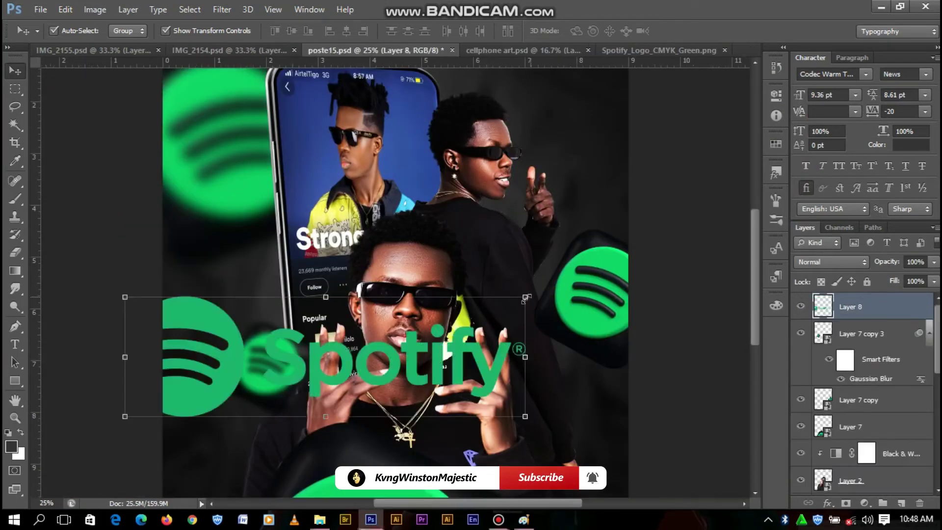
{"action": "key", "text": "ctrl+t"}
{"action": "mouse_move", "coordinate": [524, 297]}
{"action": "left_mouse_down"}
{"action": "mouse_move", "coordinate": [413, 331]}
{"action": "mouse_move", "coordinate": [586, 93]}
{"action": "left_mouse_up"}
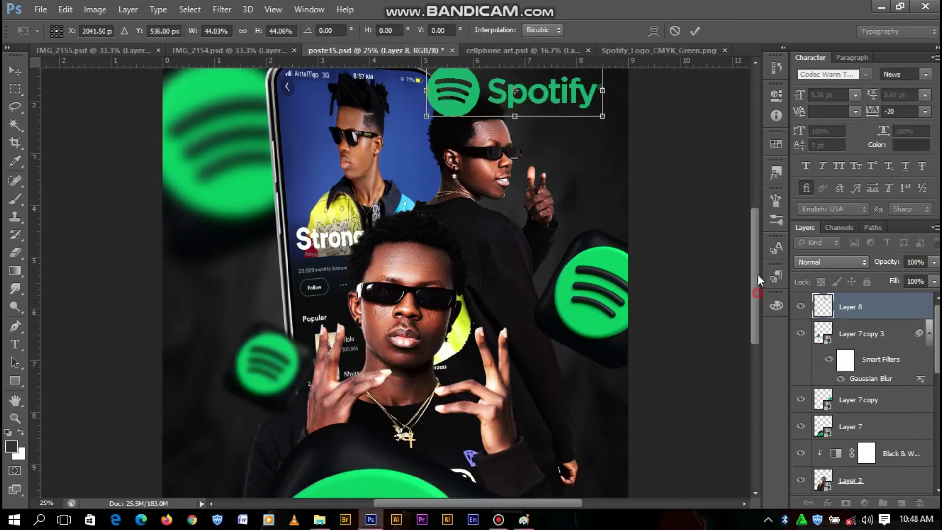
{"action": "scroll", "coordinate": [587, 234], "scroll_direction": "up", "scroll_amount": 3}
{"action": "mouse_move", "coordinate": [606, 207]}
{"action": "left_mouse_down"}
{"action": "mouse_move", "coordinate": [571, 218]}
{"action": "mouse_move", "coordinate": [562, 208]}
{"action": "left_mouse_up"}
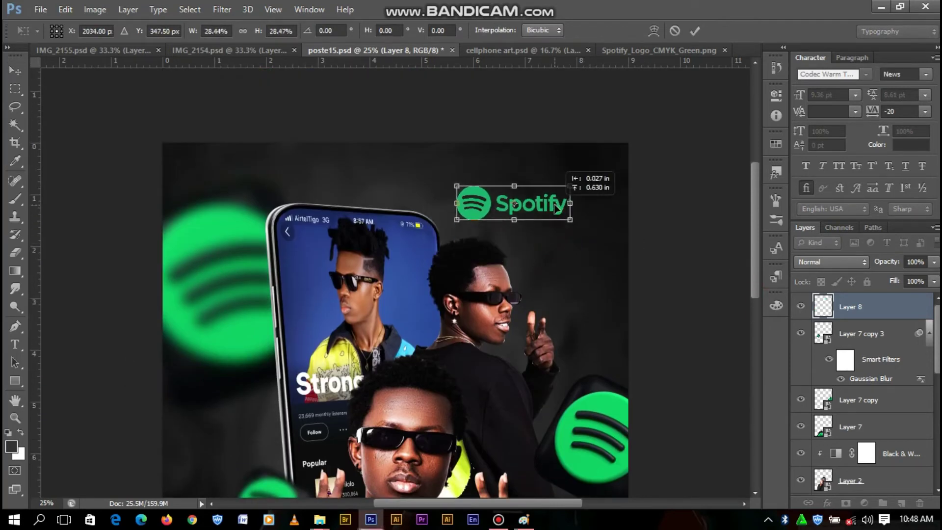
{"action": "left_click", "coordinate": [693, 31]}
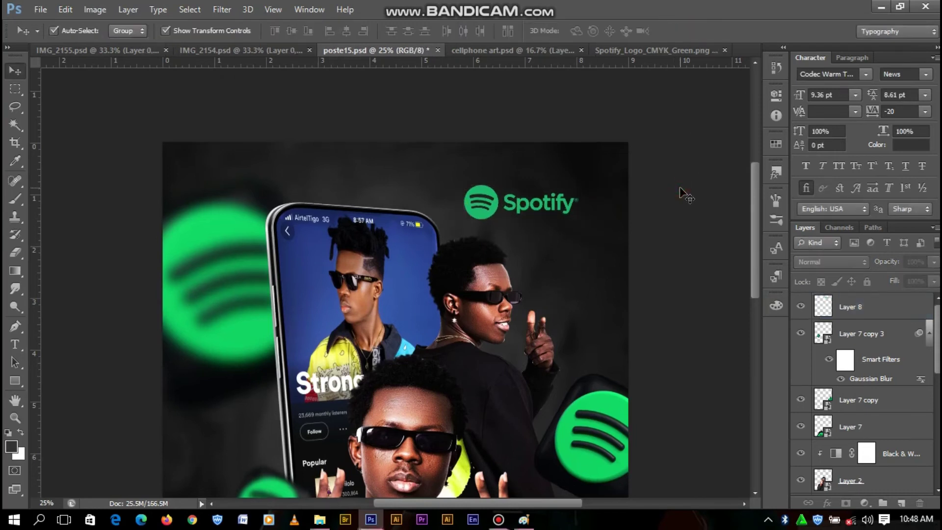
{"action": "key", "text": "ctrl+minus"}
Step: Apply a 52.1 px Gaussian Blur to the large bottom Spotify icon (Layer 7) and begin stretching its perspective
{"action": "left_click", "coordinate": [413, 405]}
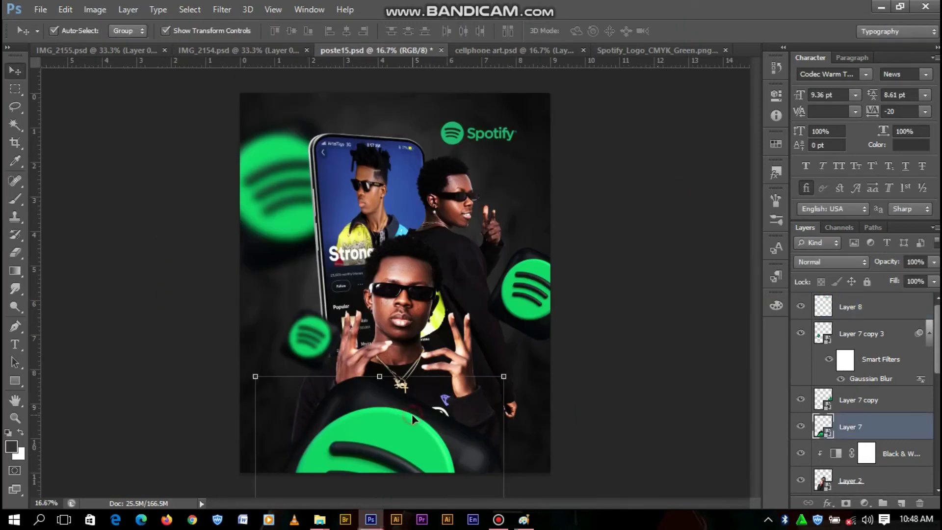
{"action": "left_click", "coordinate": [215, 11]}
{"action": "mouse_move", "coordinate": [229, 148]}
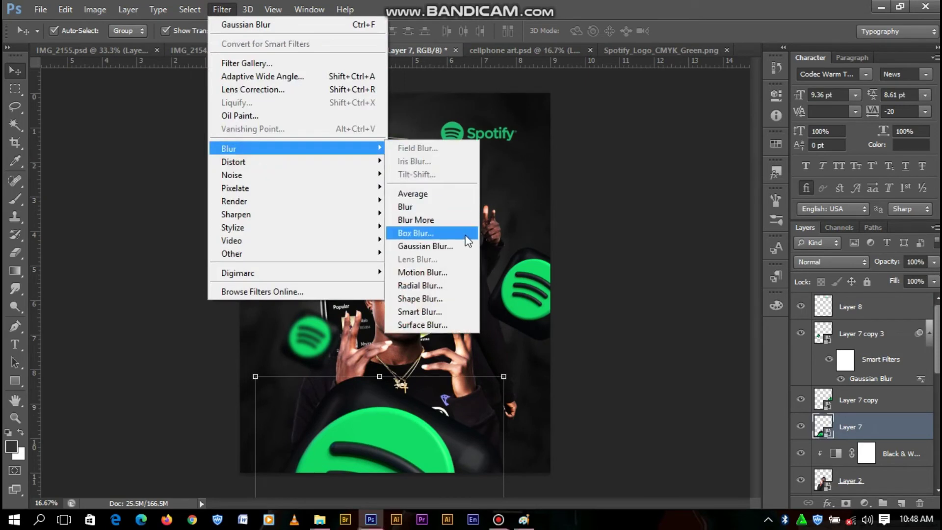
{"action": "left_click", "coordinate": [432, 245]}
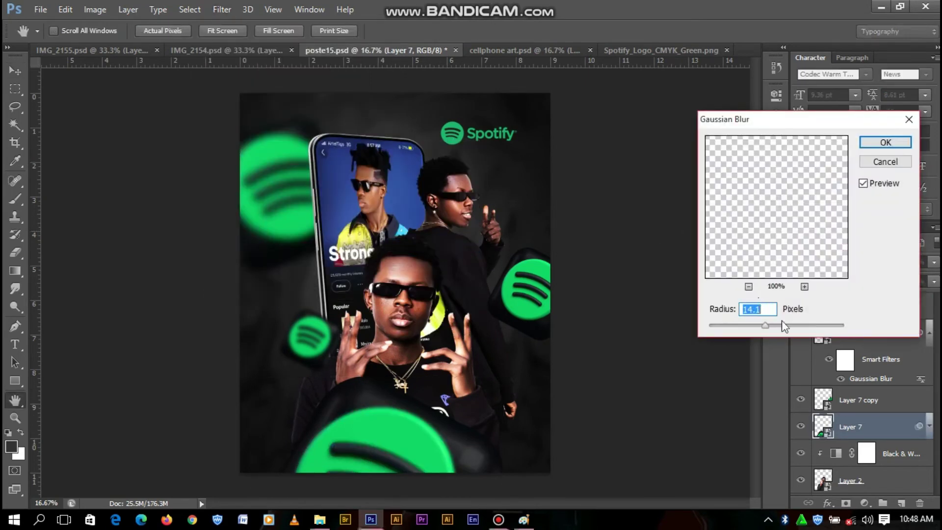
{"action": "left_click", "coordinate": [784, 325]}
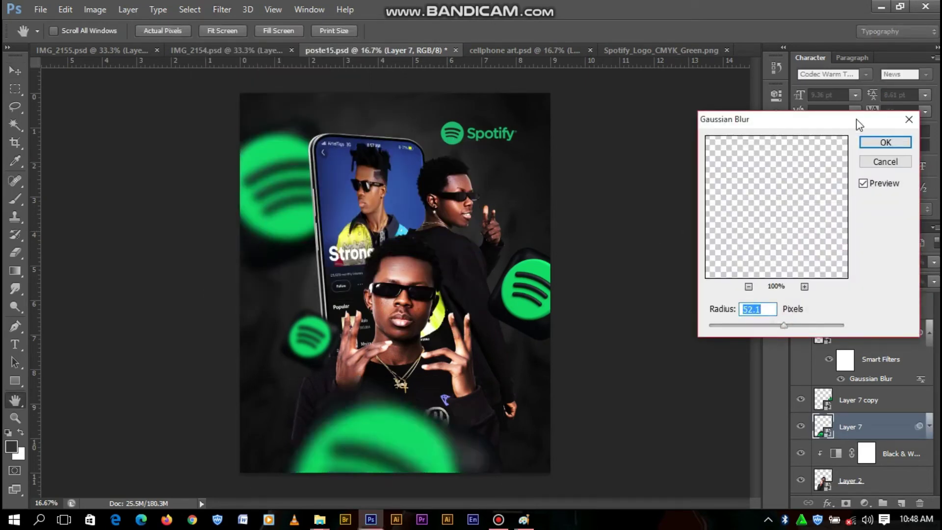
{"action": "key", "text": "Return"}
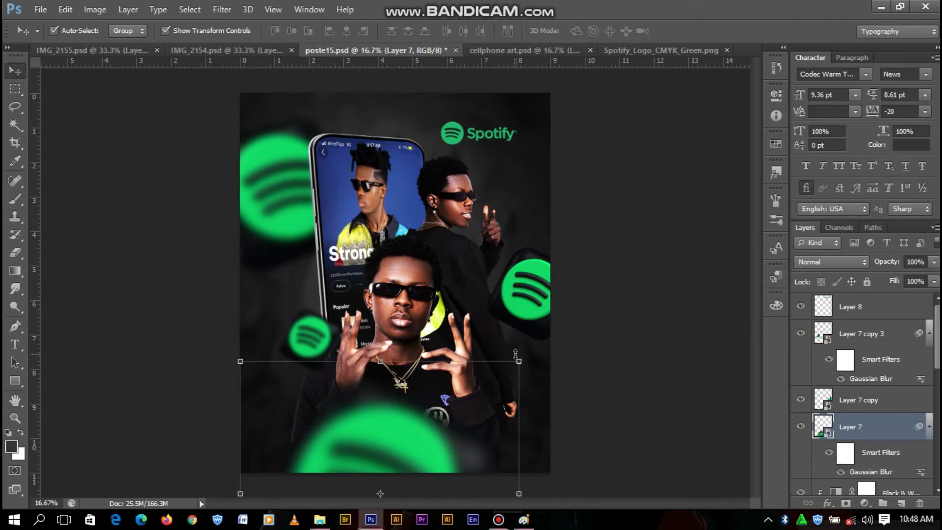
{"action": "left_click_drag", "start_coordinate": [520, 361], "coordinate": [550, 366]}
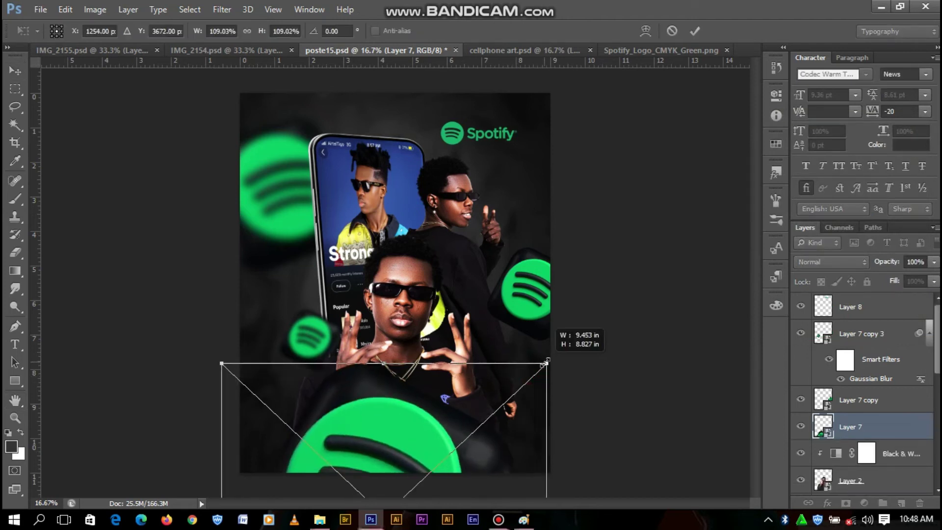
{"action": "left_click_drag", "start_coordinate": [470, 420], "coordinate": [471, 420]}
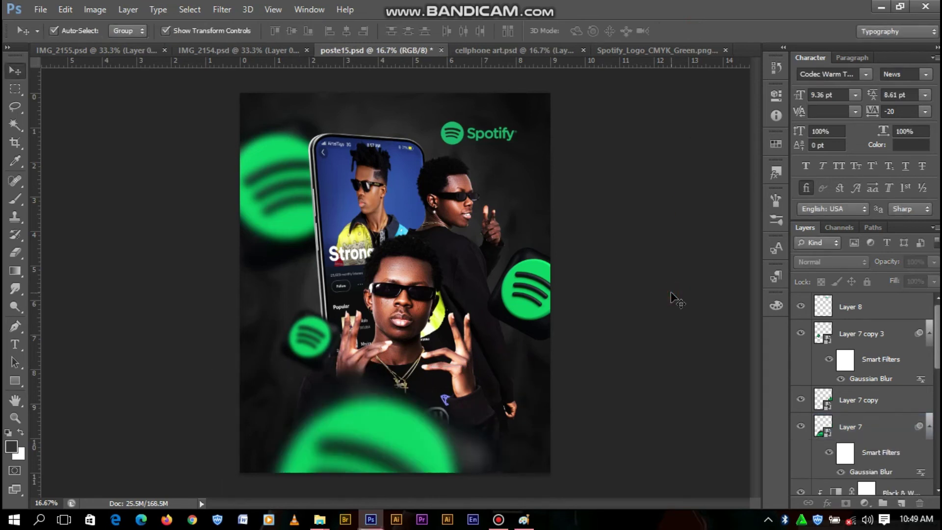
Step: Duplicate the black Color Fill 1 layer and bring the copy to the top of the stack
{"action": "key", "text": "ctrl+plus"}
{"action": "scroll", "coordinate": [860, 422], "scroll_direction": "down", "scroll_amount": 2}
{"action": "scroll", "coordinate": [860, 422], "scroll_direction": "down", "scroll_amount": 3}
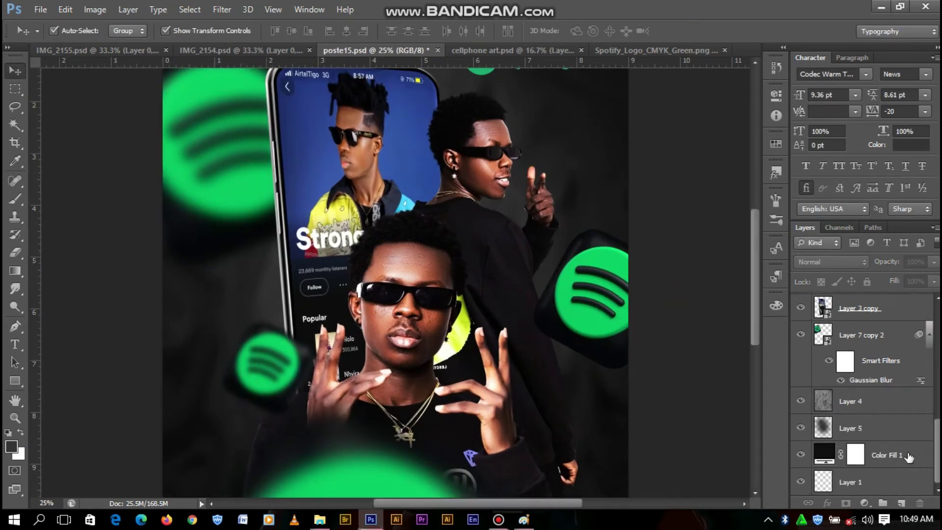
{"action": "left_click", "coordinate": [909, 458]}
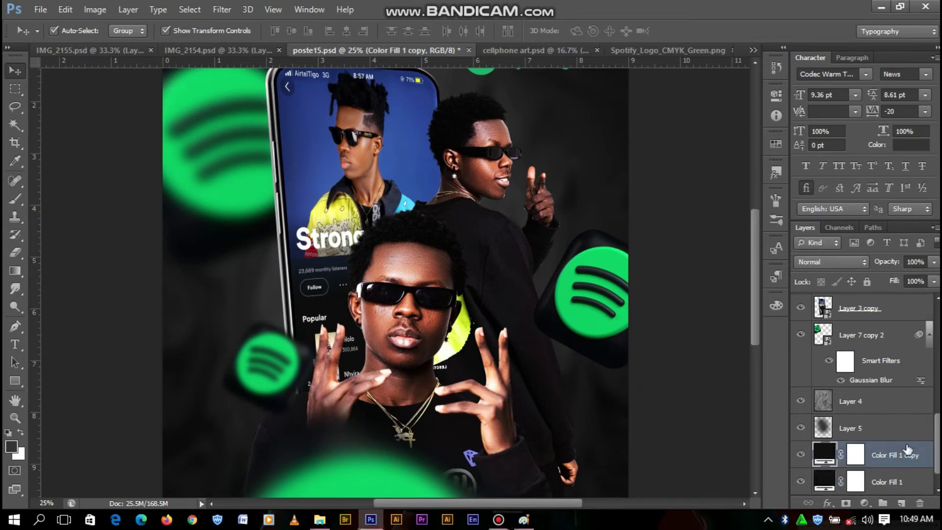
{"action": "key", "text": "ctrl+shift+bracketright"}
{"action": "double_click", "coordinate": [823, 308]}
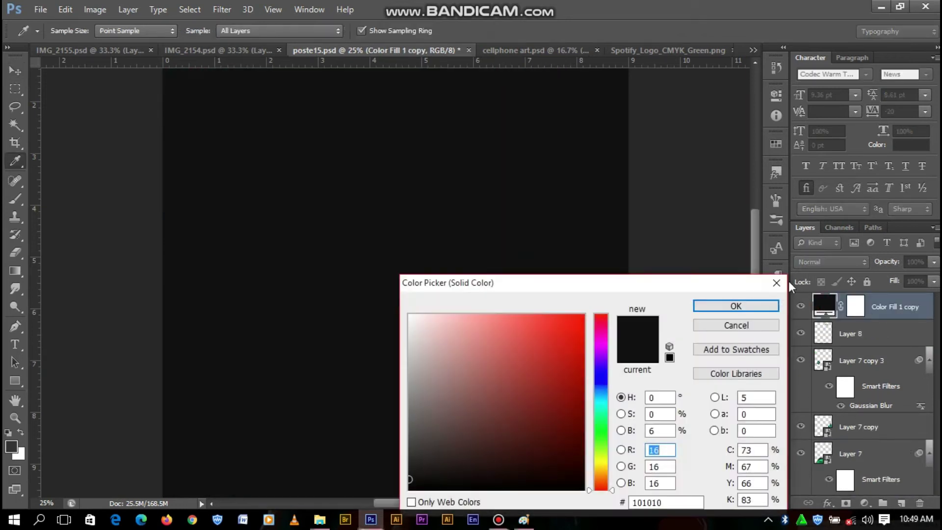
{"action": "key", "text": "Return"}
Step: Erase the fill copy's mask over the central figure and both green Spotify icons
{"action": "left_click", "coordinate": [854, 307]}
{"action": "key", "text": "ctrl+minus"}
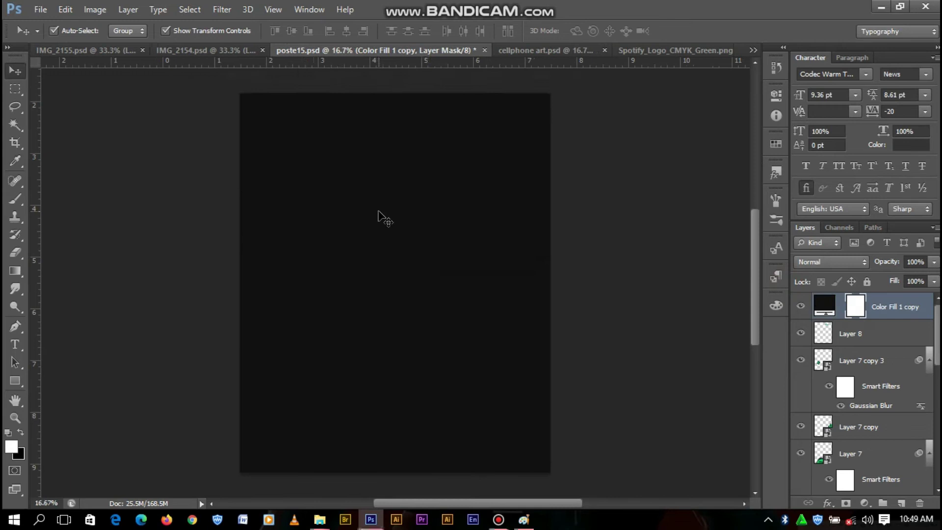
{"action": "key", "text": "ctrl+minus"}
{"action": "left_click", "coordinate": [16, 252]}
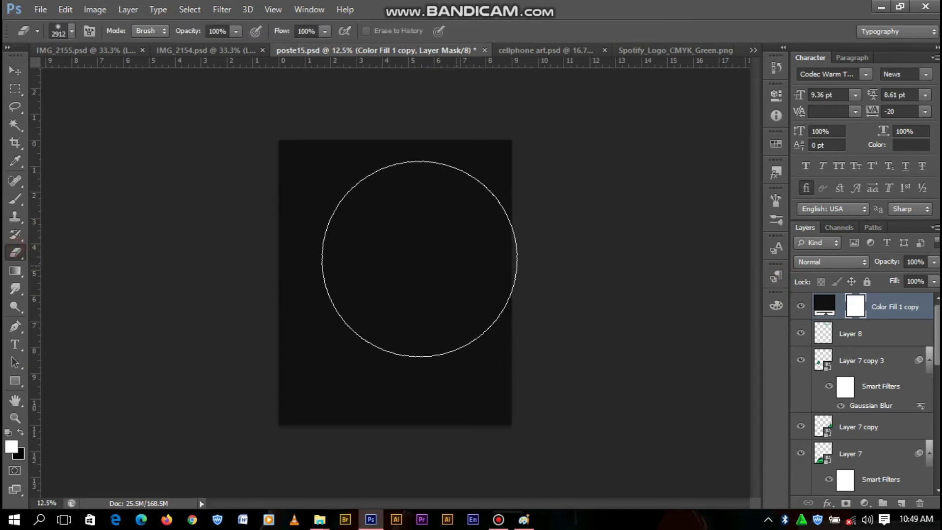
{"action": "left_click", "coordinate": [420, 230]}
{"action": "left_click_drag", "start_coordinate": [359, 214], "coordinate": [339, 205]}
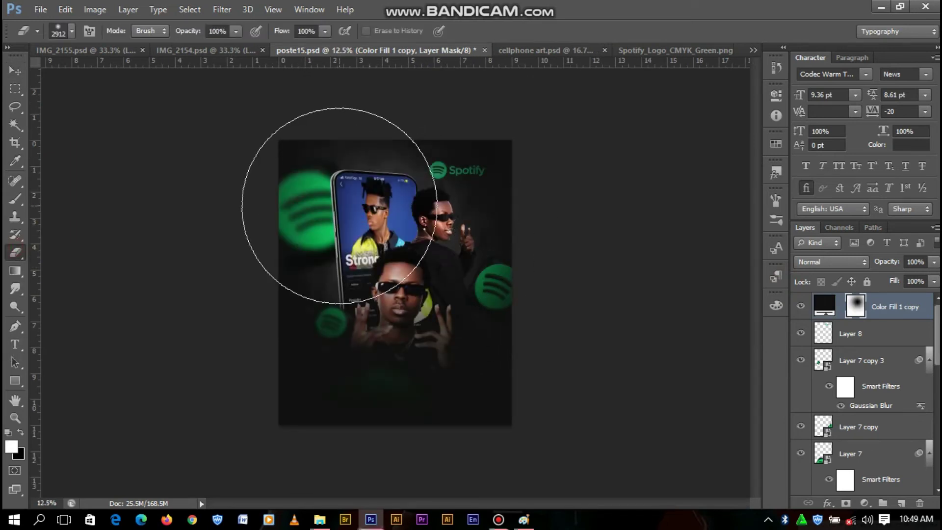
{"action": "left_click_drag", "start_coordinate": [442, 203], "coordinate": [497, 348]}
{"action": "mouse_move", "coordinate": [406, 292]}
{"action": "left_mouse_down"}
{"action": "mouse_move", "coordinate": [394, 285]}
{"action": "mouse_move", "coordinate": [442, 284]}
{"action": "left_mouse_up"}
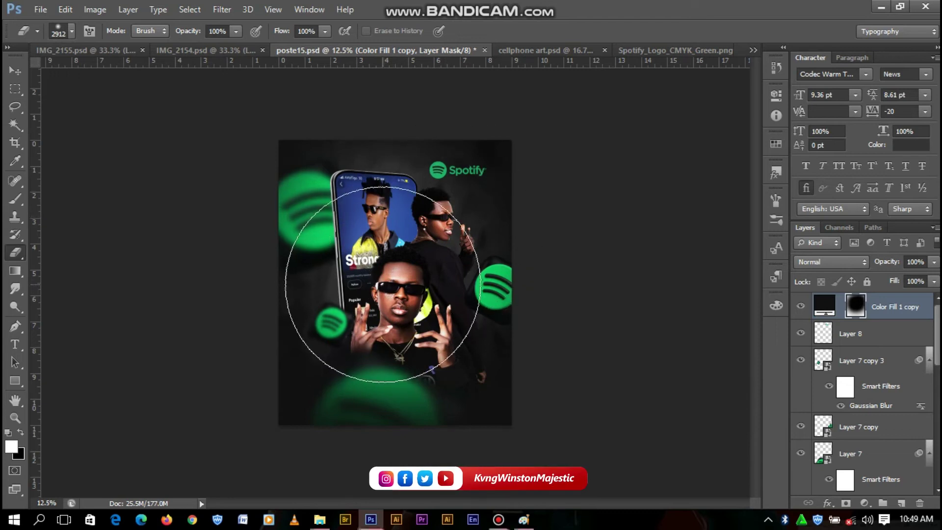
{"action": "left_click", "coordinate": [15, 71]}
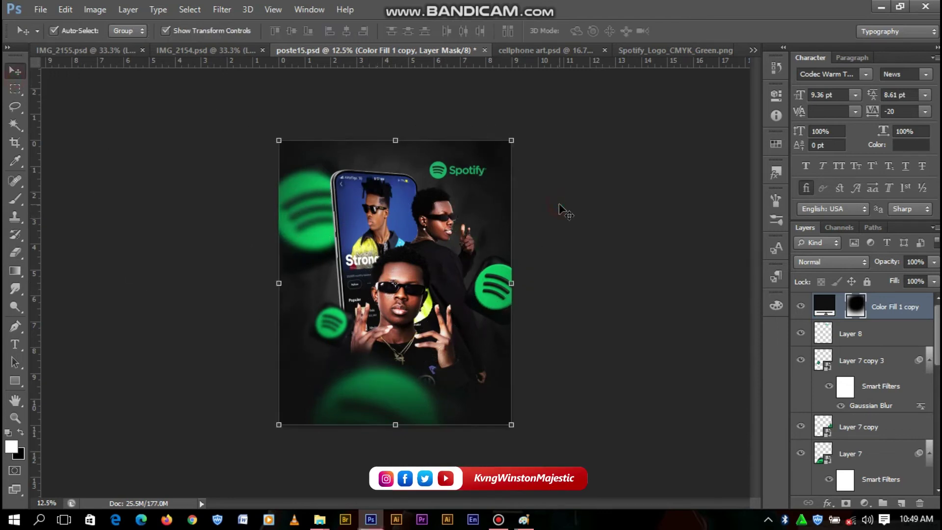
{"action": "key", "text": "ctrl+plus"}
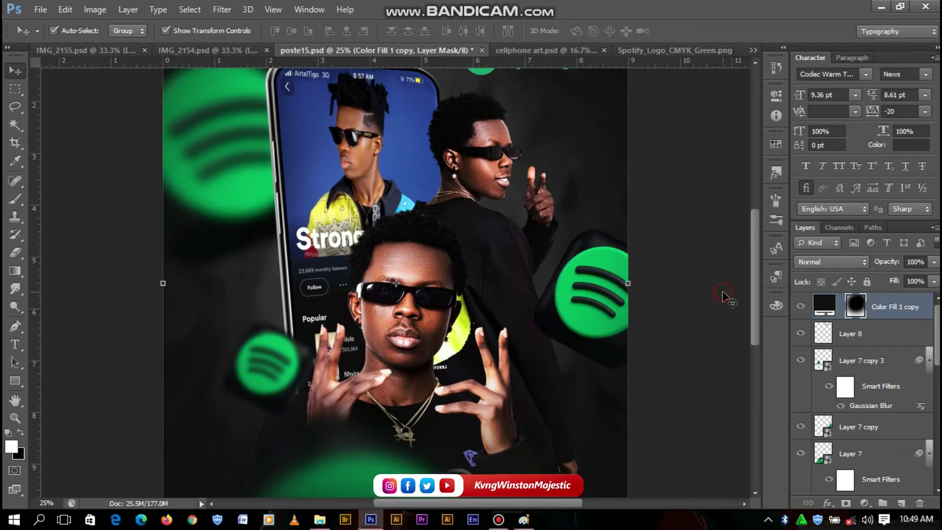
Step: Save the poster and move the Spotify wordmark onto the front man's chest, enlarged
{"action": "scroll", "coordinate": [751, 314], "scroll_direction": "down", "scroll_amount": 3}
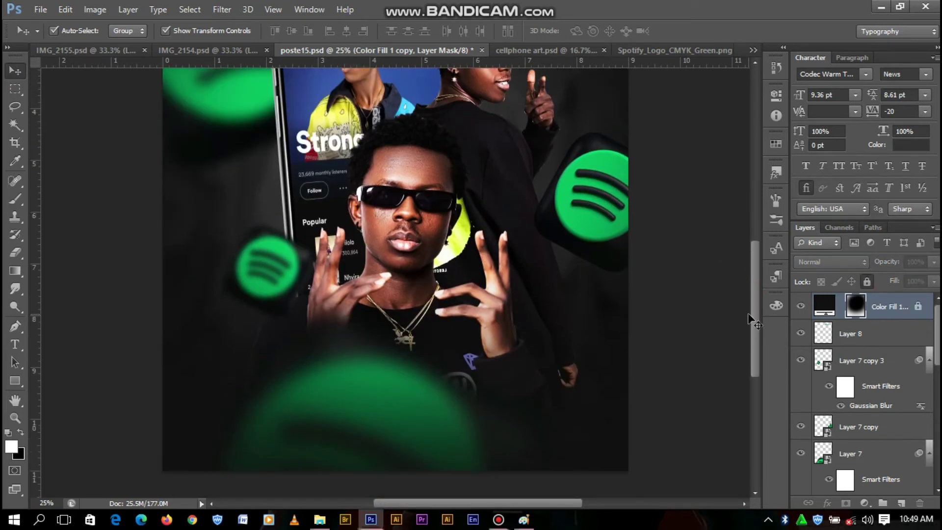
{"action": "left_click_drag", "start_coordinate": [756, 272], "coordinate": [750, 226]}
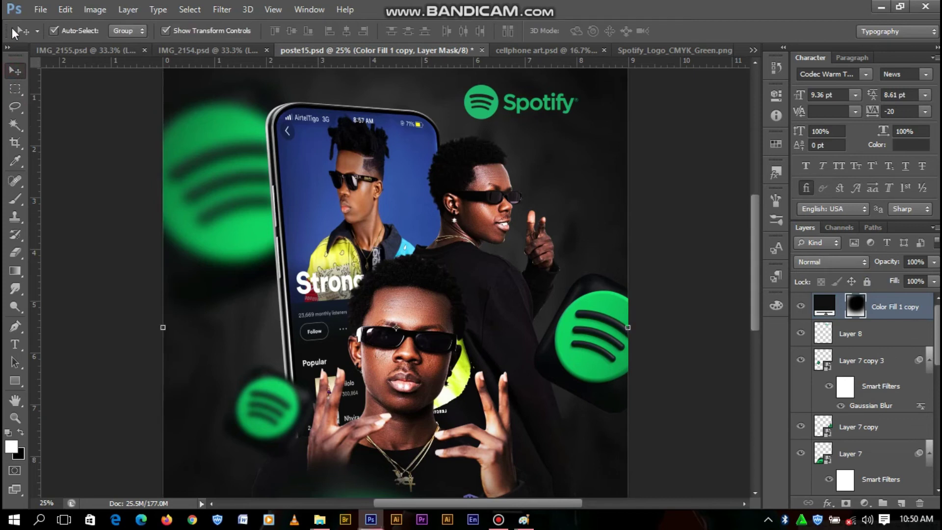
{"action": "left_click", "coordinate": [40, 9]}
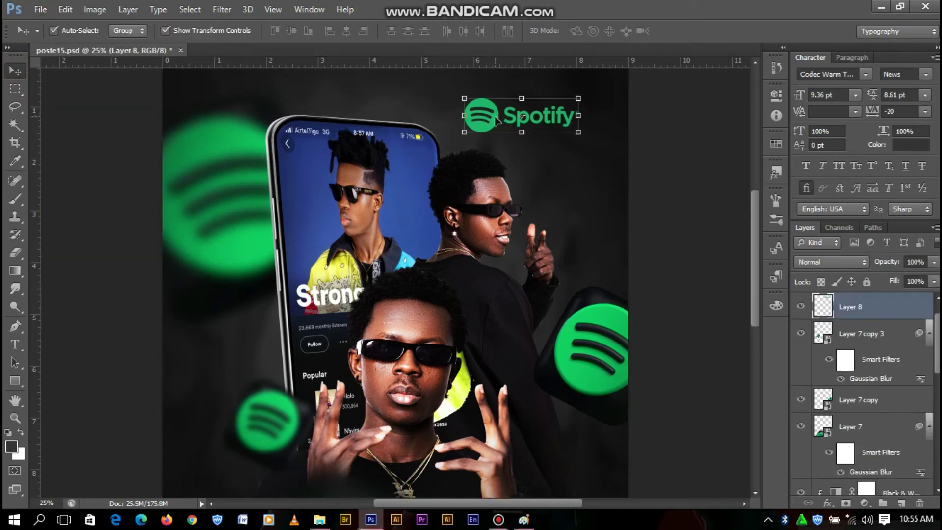
{"action": "mouse_move", "coordinate": [368, 486]}
{"action": "left_mouse_down"}
{"action": "mouse_move", "coordinate": [440, 389]}
{"action": "mouse_move", "coordinate": [442, 370]}
{"action": "mouse_move", "coordinate": [430, 395]}
{"action": "mouse_move", "coordinate": [467, 370]}
{"action": "left_mouse_up"}
{"action": "key", "text": "Return"}
Step: Reposition the grey smiley icon, the small Spotify icon and the blurred bottom Spotify glow
{"action": "mouse_move", "coordinate": [471, 457]}
{"action": "left_mouse_down"}
{"action": "mouse_move", "coordinate": [480, 469]}
{"action": "mouse_move", "coordinate": [412, 464]}
{"action": "left_mouse_up"}
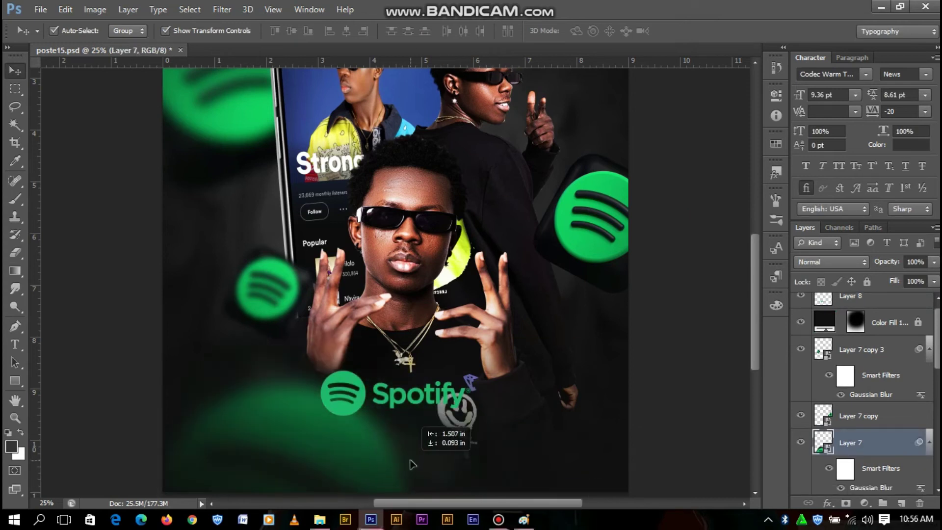
{"action": "left_click_drag", "start_coordinate": [756, 316], "coordinate": [748, 325]}
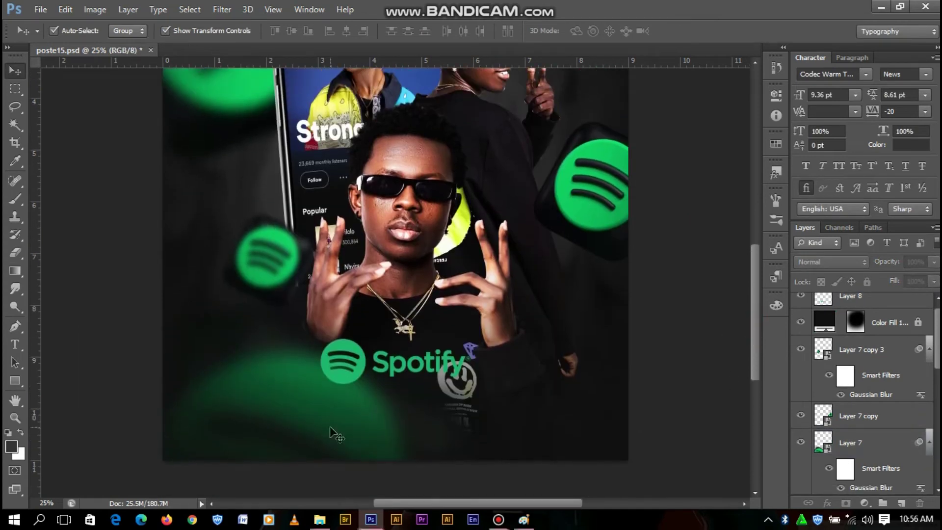
{"action": "left_click_drag", "start_coordinate": [341, 435], "coordinate": [296, 415]}
{"action": "left_click", "coordinate": [697, 265]}
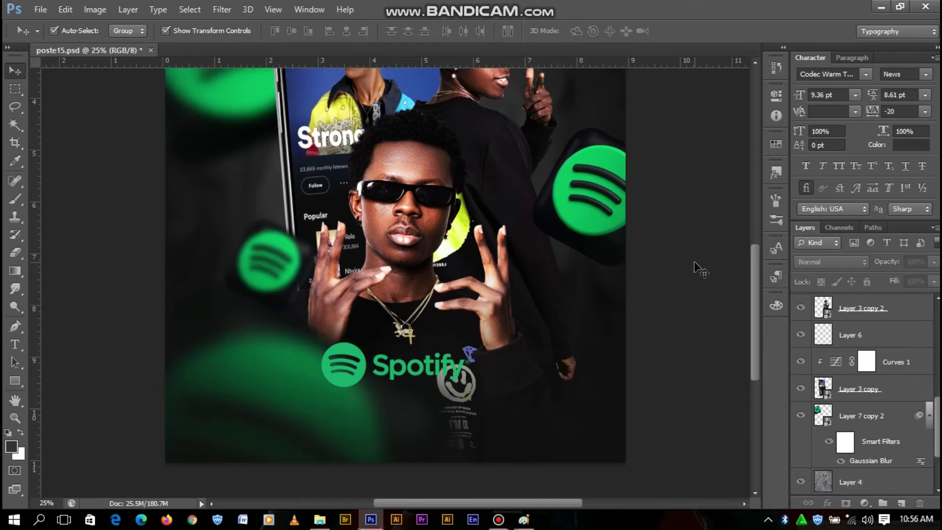
{"action": "key", "text": "ctrl+minus"}
{"action": "left_click_drag", "start_coordinate": [304, 332], "coordinate": [314, 295]}
{"action": "left_click", "coordinate": [564, 300]}
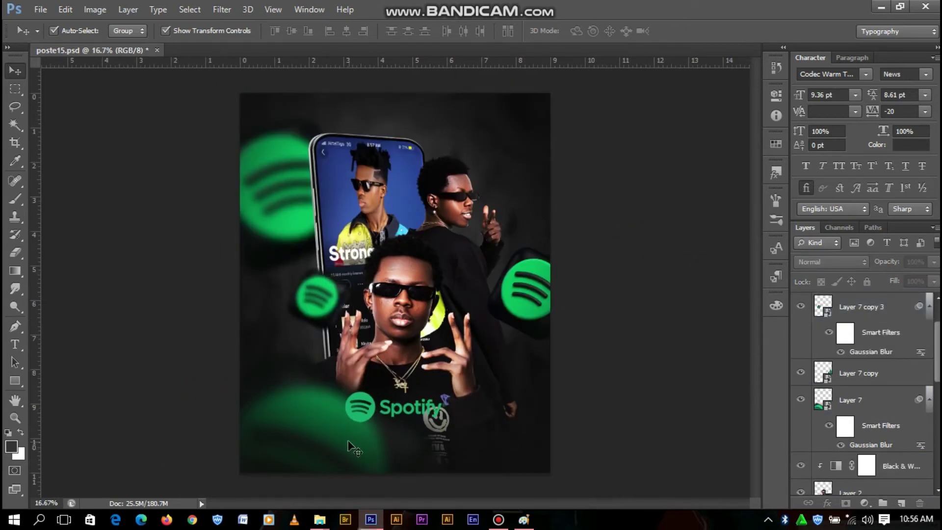
{"action": "left_click_drag", "start_coordinate": [347, 444], "coordinate": [376, 478]}
{"action": "left_click", "coordinate": [656, 279]}
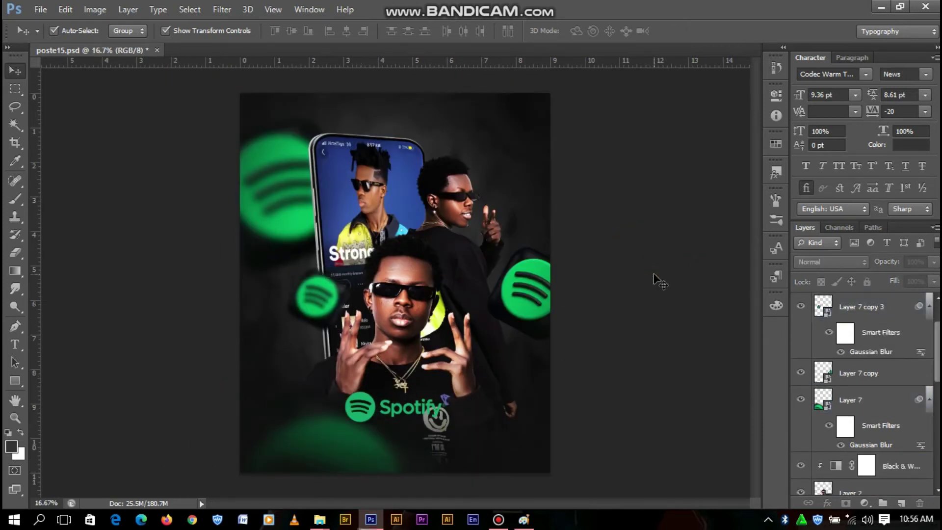
{"action": "key", "text": "ctrl+plus"}
{"action": "scroll", "coordinate": [350, 404], "scroll_direction": "down", "scroll_amount": 5}
Step: Drop the green glow in place and type white 'strong' text below the Spotify logo
{"action": "mouse_move", "coordinate": [351, 404]}
{"action": "left_mouse_down"}
{"action": "mouse_move", "coordinate": [458, 405]}
{"action": "mouse_move", "coordinate": [428, 422]}
{"action": "mouse_move", "coordinate": [427, 403]}
{"action": "left_mouse_up"}
{"action": "left_click", "coordinate": [701, 280]}
{"action": "scroll", "coordinate": [430, 399], "scroll_direction": "up", "scroll_amount": 3}
{"action": "left_click", "coordinate": [15, 344]}
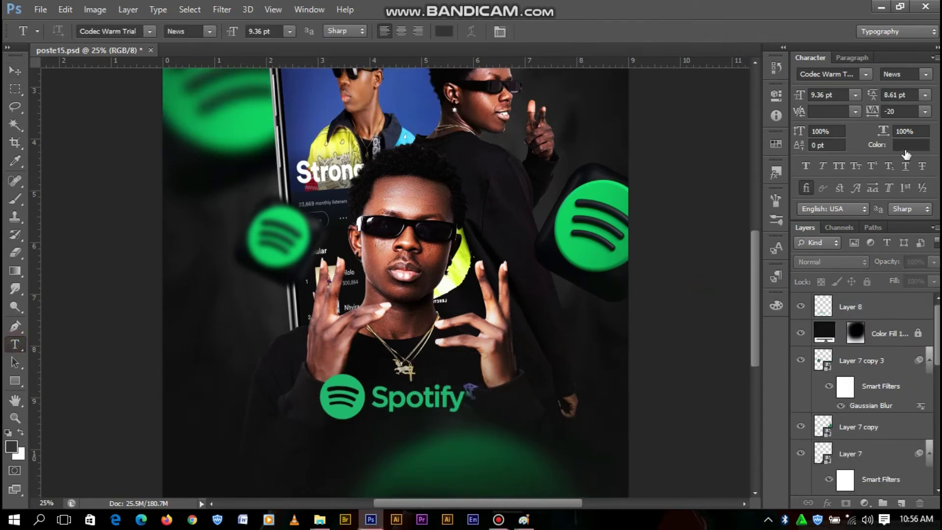
{"action": "left_click", "coordinate": [414, 31]}
{"action": "key", "text": "Return"}
{"action": "left_click", "coordinate": [262, 437]}
{"action": "type", "text": "Strong"}
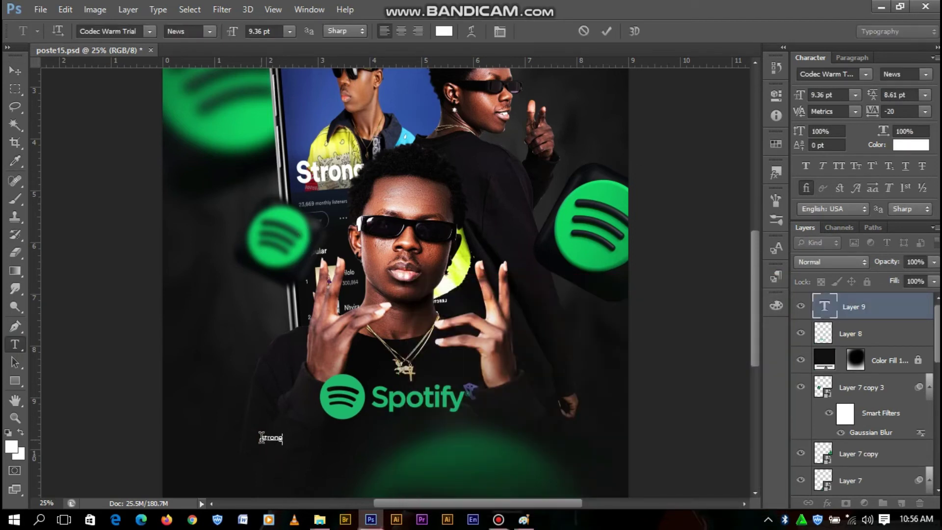
{"action": "left_click", "coordinate": [15, 70]}
{"action": "left_click_drag", "start_coordinate": [283, 441], "coordinate": [328, 448]}
Step: Set STRONG to Akira Expanded, centre it under the logo and shrink it by about half
{"action": "left_click", "coordinate": [866, 74]}
{"action": "scroll", "coordinate": [878, 231], "scroll_direction": "up", "scroll_amount": 2}
{"action": "scroll", "coordinate": [878, 231], "scroll_direction": "up", "scroll_amount": 15}
{"action": "left_click", "coordinate": [882, 226]}
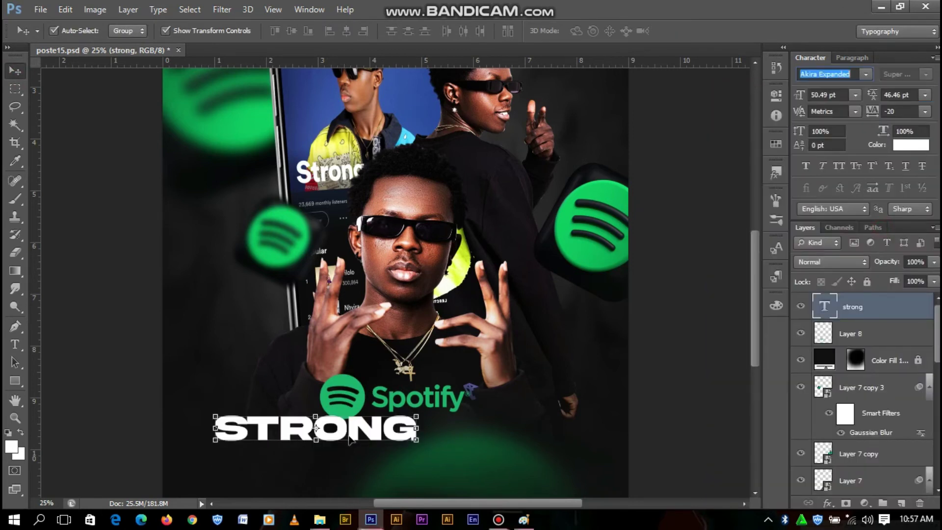
{"action": "left_click_drag", "start_coordinate": [314, 432], "coordinate": [397, 441]}
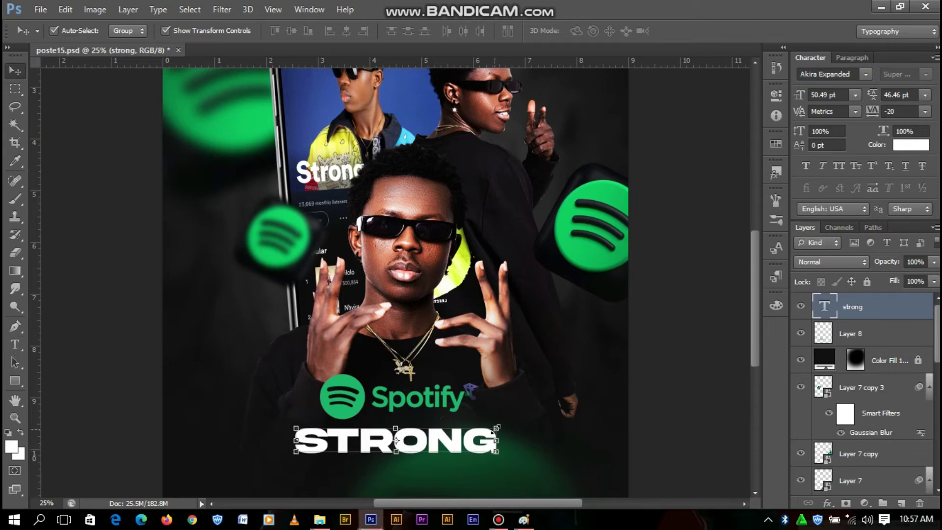
{"action": "left_click_drag", "start_coordinate": [497, 427], "coordinate": [447, 431]}
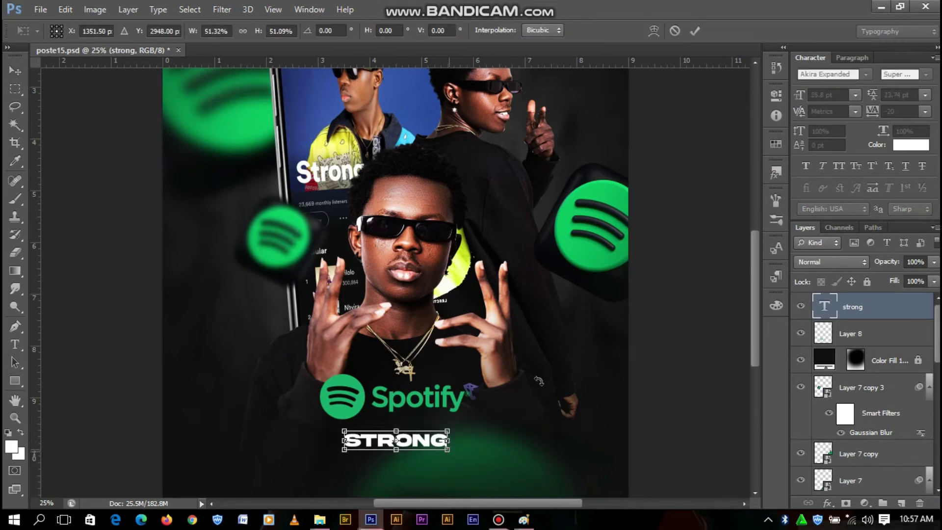
{"action": "key", "text": "Return"}
Step: Nudge the Spotify logo down-left and commit the STRONG transform
{"action": "left_click", "coordinate": [438, 396]}
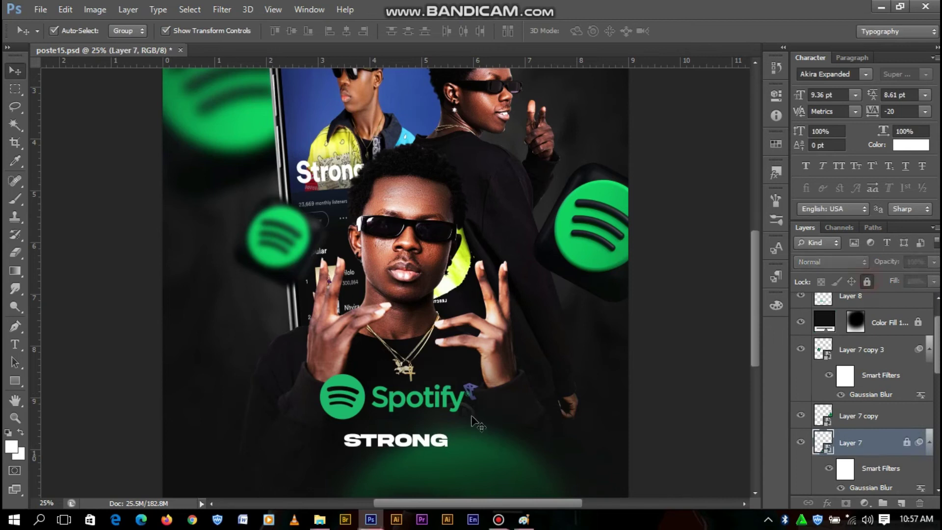
{"action": "mouse_move", "coordinate": [439, 396]}
{"action": "left_mouse_down"}
{"action": "mouse_move", "coordinate": [431, 405]}
{"action": "mouse_move", "coordinate": [480, 409]}
{"action": "left_mouse_up"}
{"action": "left_click", "coordinate": [408, 444]}
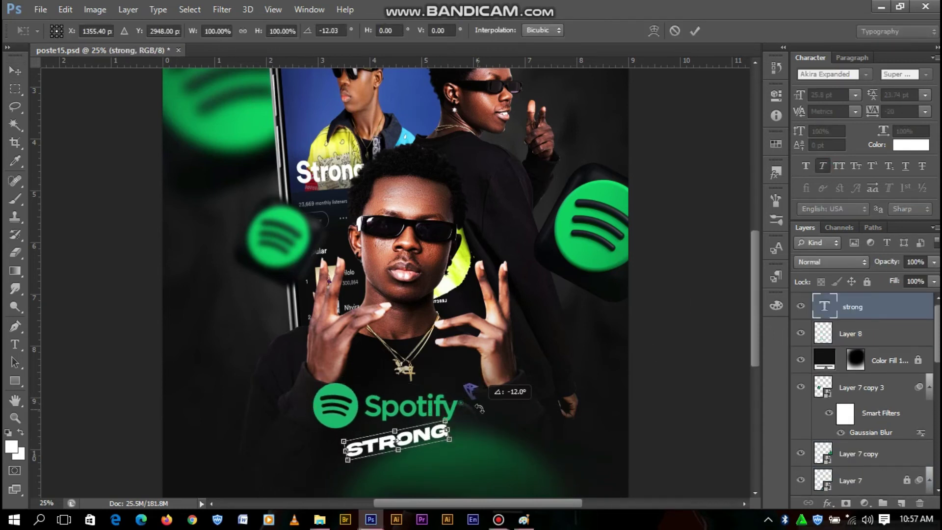
{"action": "left_click", "coordinate": [695, 30]}
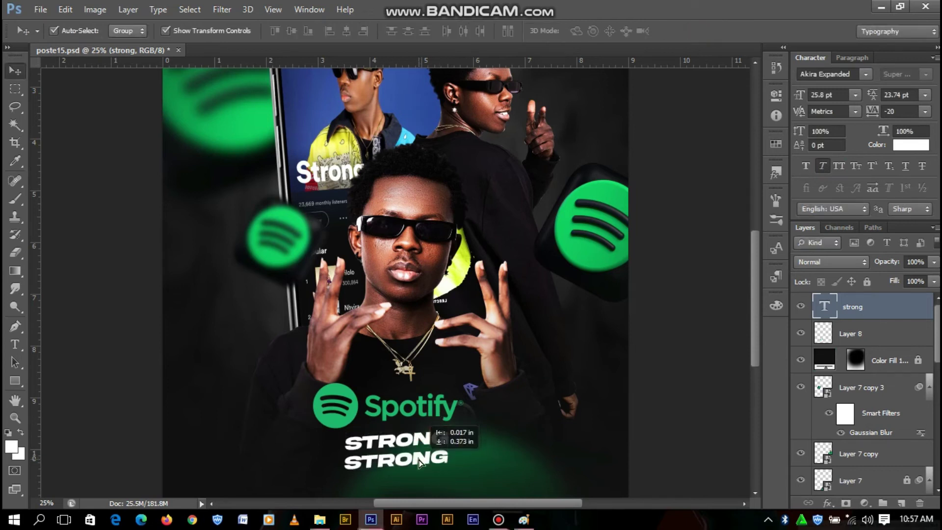
Step: Duplicate STRONG, retype the copy as 'MAN' and place it directly underneath
{"action": "left_click_drag", "start_coordinate": [420, 461], "coordinate": [420, 461]}
{"action": "key", "text": "t"}
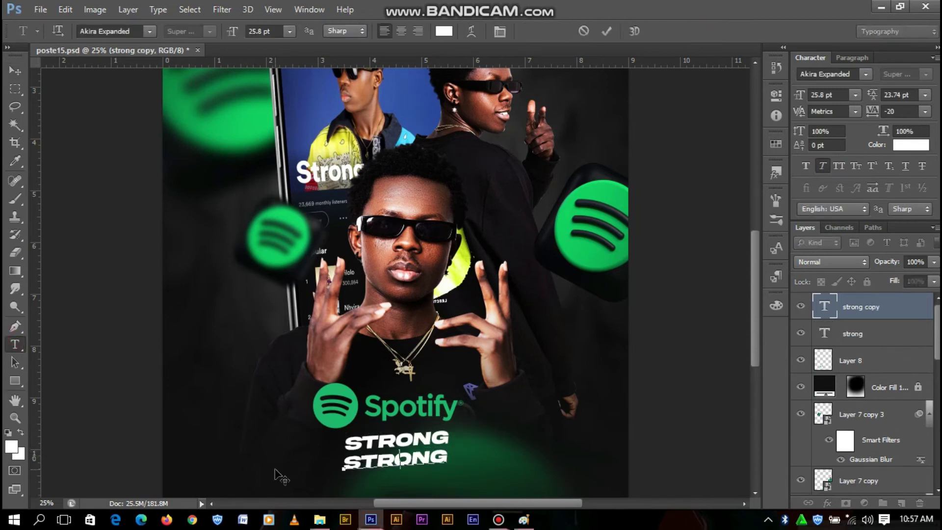
{"action": "key", "text": "ctrl+Return"}
{"action": "left_click_drag", "start_coordinate": [391, 460], "coordinate": [414, 454]}
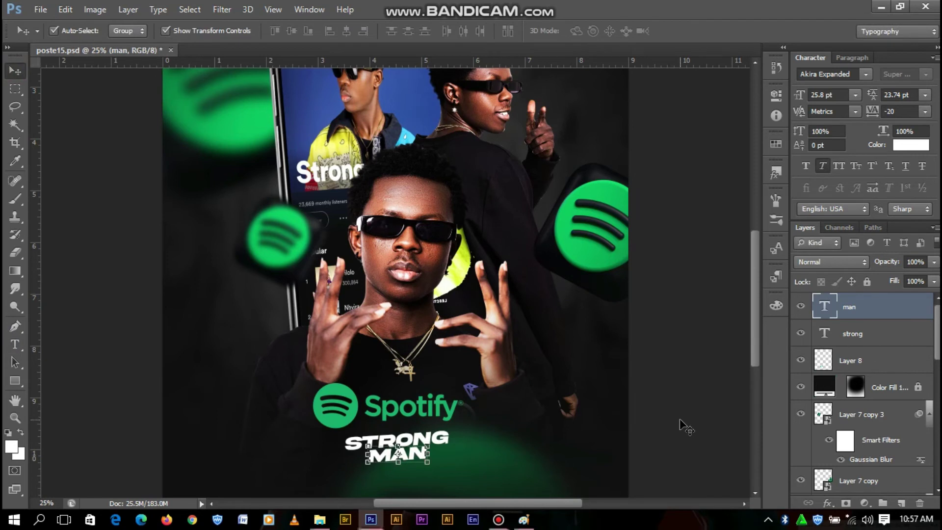
{"action": "key", "text": "ctrl+minus"}
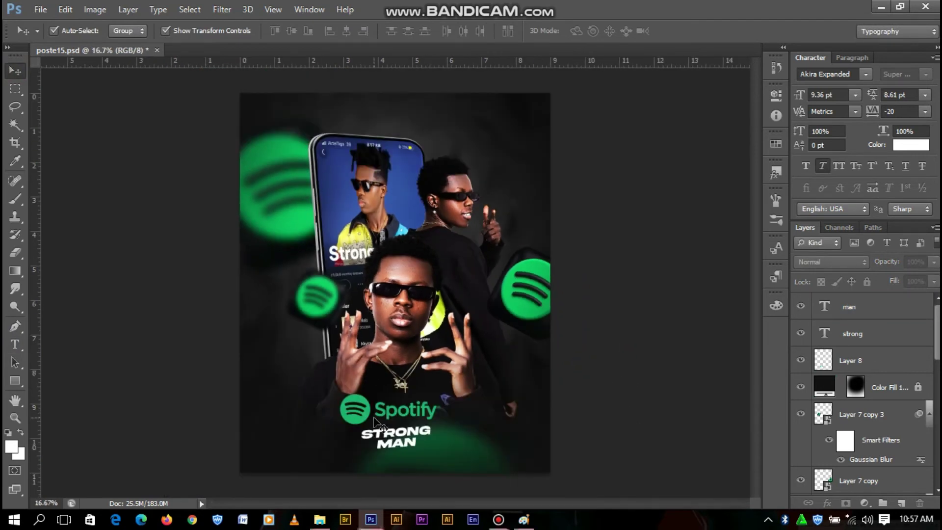
Step: Nudge the logo and title upward and convert the Spotify logo to a smart object
{"action": "left_click", "coordinate": [873, 414], "text": "shift"}
{"action": "left_click", "coordinate": [900, 356], "text": "shift"}
{"action": "key", "text": "shift+Up"}
{"action": "key", "text": "shift+Up"}
{"action": "key", "text": "shift+Up"}
{"action": "key", "text": "shift+Up"}
{"action": "key", "text": "shift+Up"}
{"action": "key", "text": "shift+Up"}
{"action": "key", "text": "shift+Up"}
{"action": "key", "text": "shift+Up"}
{"action": "key", "text": "shift+Up"}
{"action": "left_click", "coordinate": [883, 358]}
{"action": "right_click", "coordinate": [892, 348]}
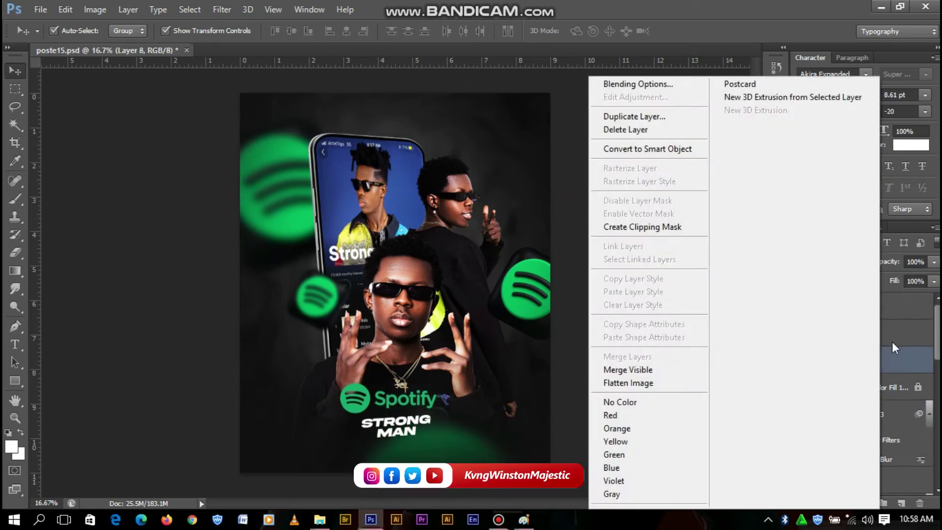
{"action": "left_click", "coordinate": [653, 148]}
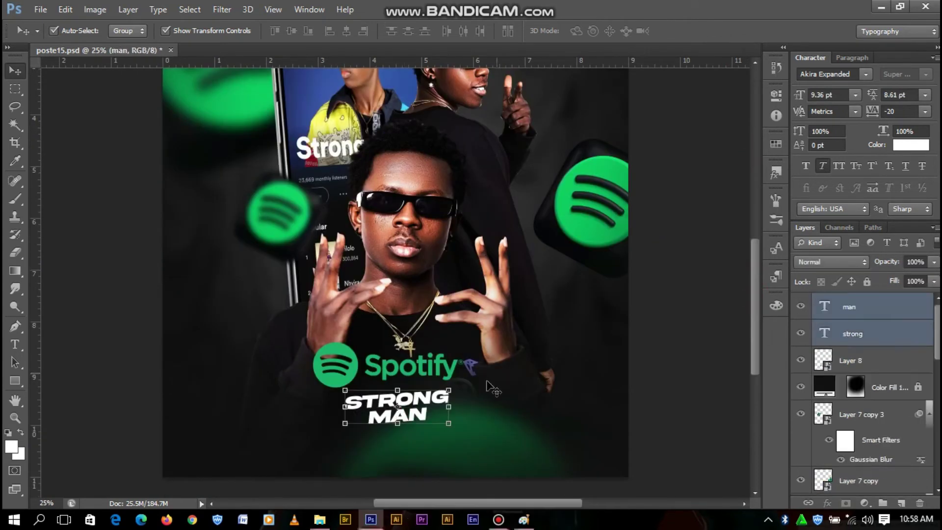
Step: Shrink the STRONG MAN title slightly and set its letter spacing to 0
{"action": "left_click_drag", "start_coordinate": [448, 423], "coordinate": [420, 400]}
{"action": "left_click", "coordinate": [696, 31]}
{"action": "left_click", "coordinate": [925, 111]}
{"action": "left_click", "coordinate": [888, 223]}
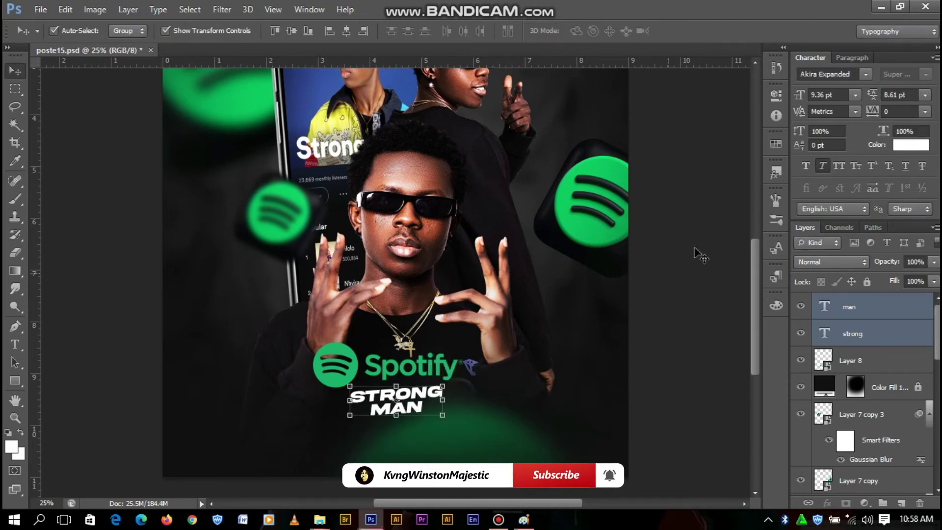
Step: Tilt the Spotify logo slightly, to about -1.82°
{"action": "left_click", "coordinate": [423, 363]}
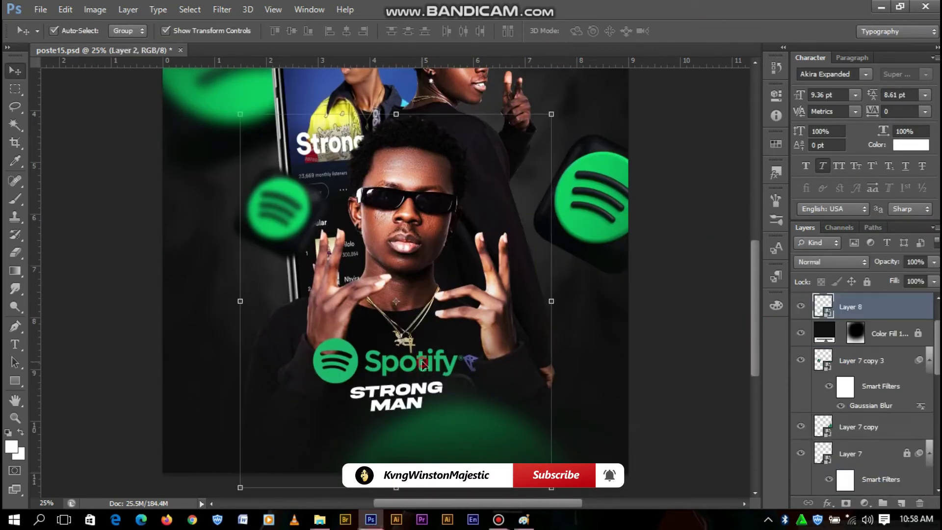
{"action": "key", "text": "ctrl+t"}
{"action": "left_click_drag", "start_coordinate": [471, 387], "coordinate": [468, 395]}
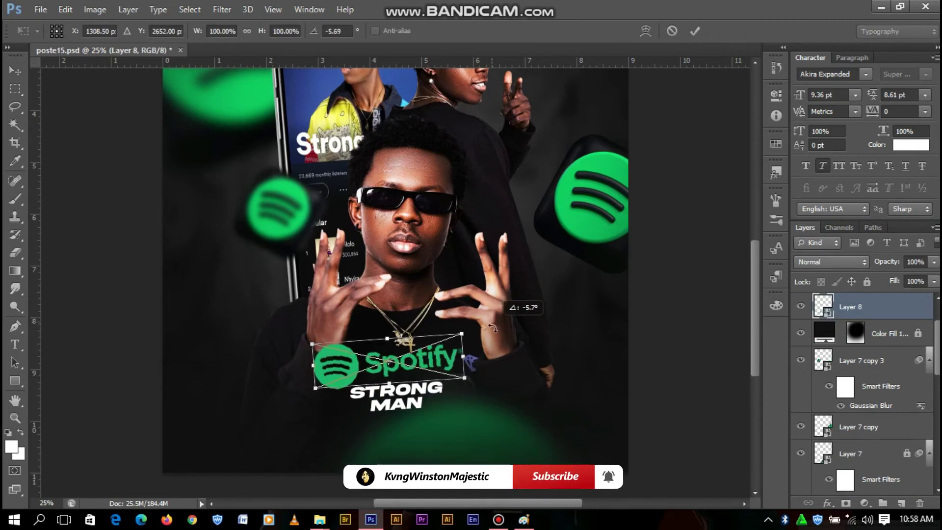
{"action": "left_click", "coordinate": [697, 33]}
Step: Resize the STRONG and MAN layers together, then select the STRONG text layer
{"action": "left_click", "coordinate": [398, 390]}
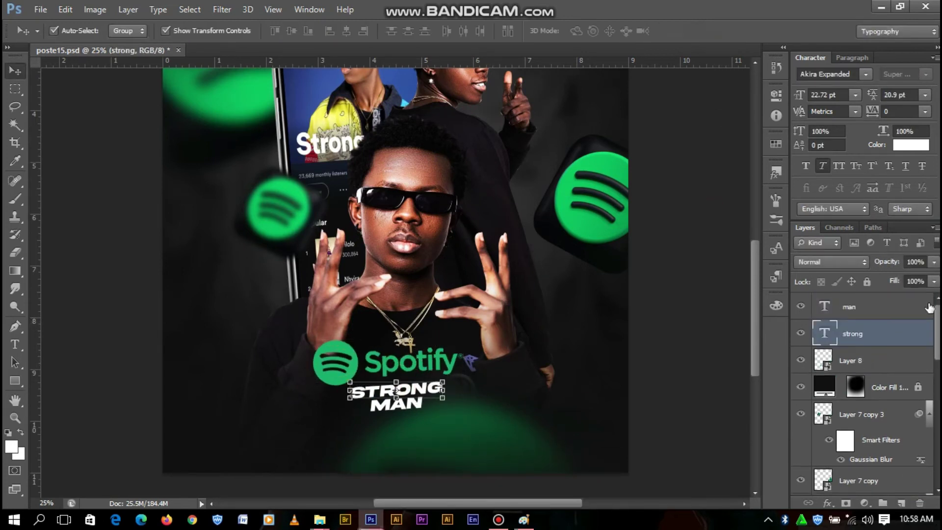
{"action": "left_click", "coordinate": [661, 253]}
{"action": "key", "text": "ctrl+z"}
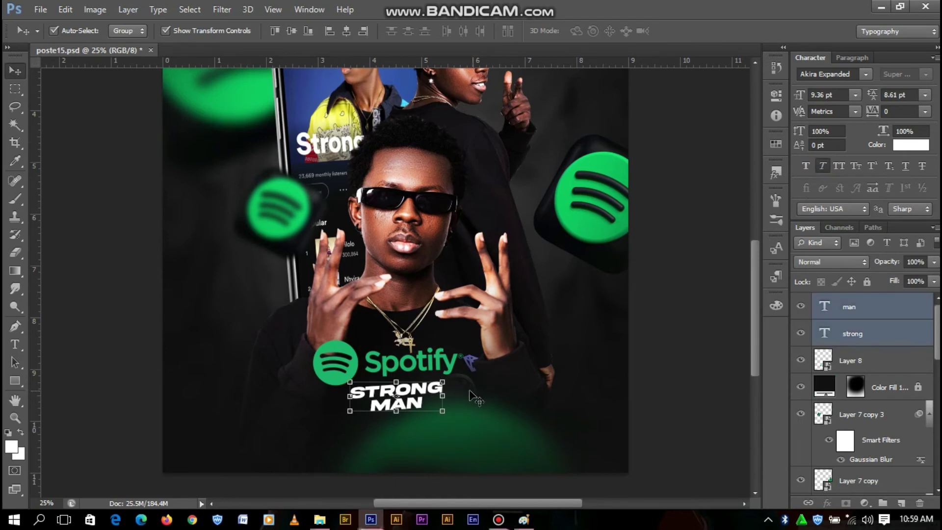
{"action": "key", "text": "ctrl+t"}
{"action": "left_click", "coordinate": [694, 31]}
{"action": "scroll", "coordinate": [736, 147], "scroll_direction": "up", "scroll_amount": 1}
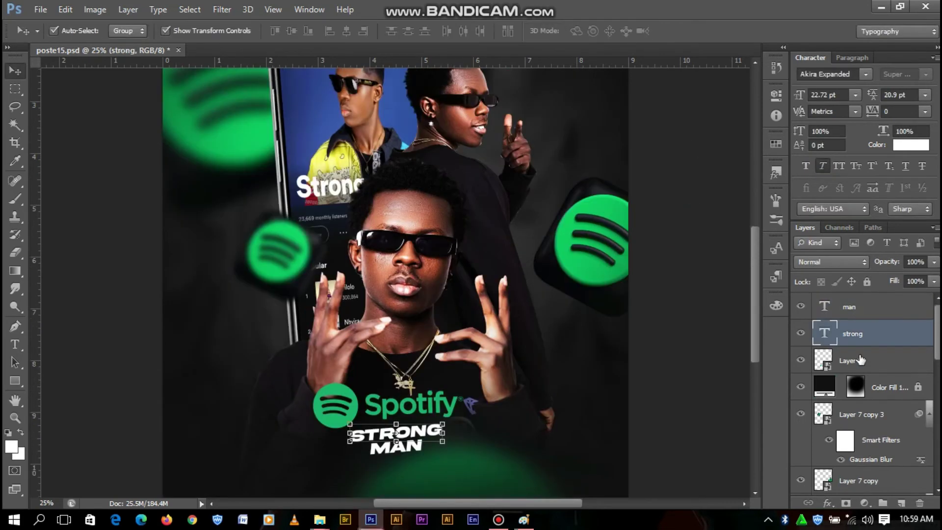
{"action": "left_click", "coordinate": [866, 333]}
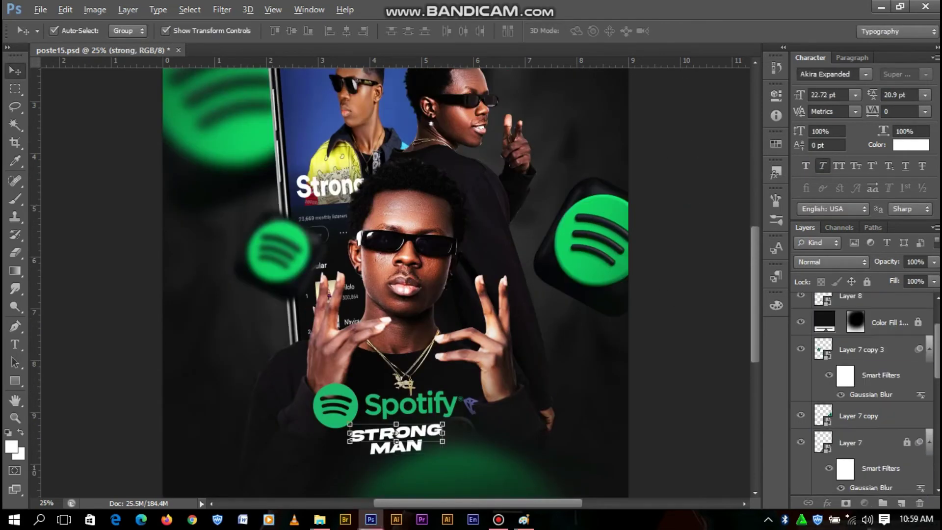
{"action": "scroll", "coordinate": [878, 363], "scroll_direction": "down", "scroll_amount": 3}
{"action": "scroll", "coordinate": [883, 377], "scroll_direction": "down", "scroll_amount": 3}
{"action": "scroll", "coordinate": [896, 391], "scroll_direction": "down", "scroll_amount": 3}
Step: Duplicate STRONG, enlarge the copy across the poster and set its blend mode to Overlay
{"action": "left_click_drag", "start_coordinate": [896, 391], "coordinate": [878, 395]}
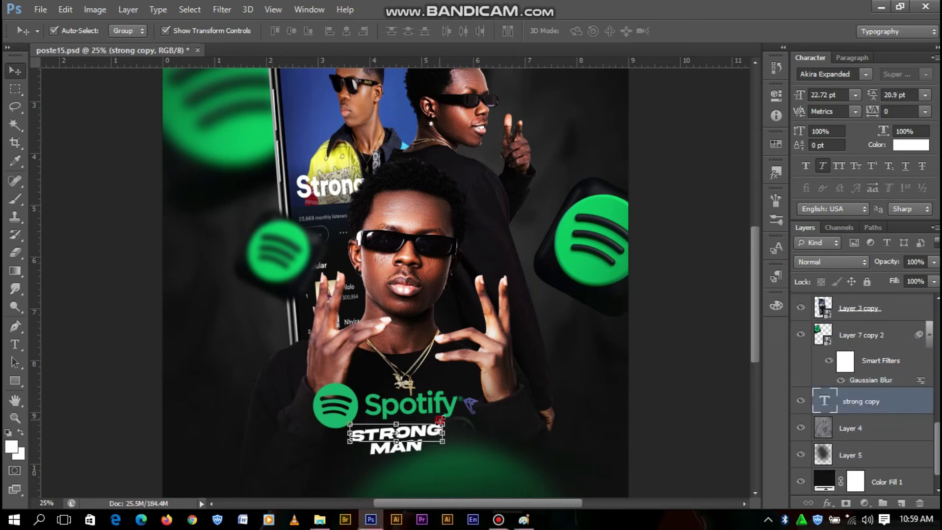
{"action": "key", "text": "ctrl+t"}
{"action": "left_click_drag", "start_coordinate": [443, 424], "coordinate": [741, 341]}
{"action": "mouse_move", "coordinate": [542, 389]}
{"action": "left_mouse_down"}
{"action": "mouse_move", "coordinate": [543, 187]}
{"action": "mouse_move", "coordinate": [539, 240]}
{"action": "left_mouse_up"}
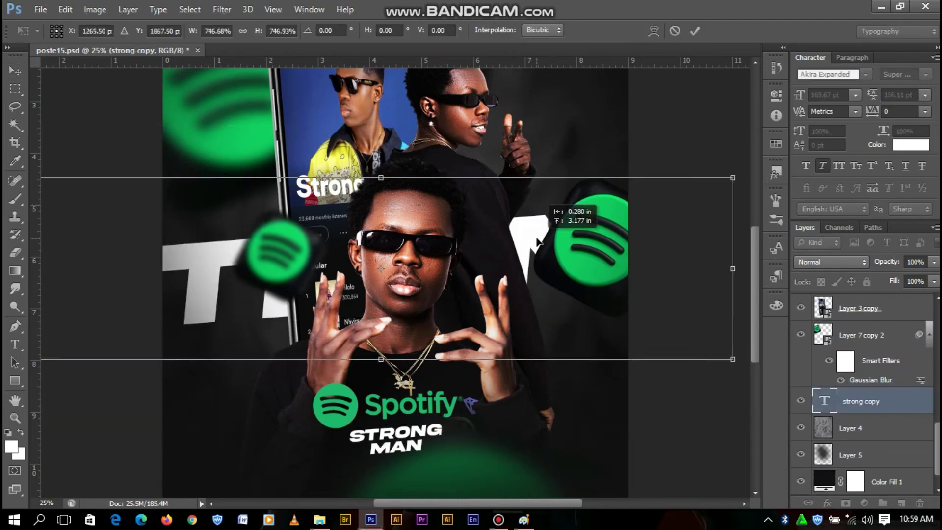
{"action": "left_click", "coordinate": [696, 32]}
{"action": "left_click", "coordinate": [831, 262]}
{"action": "left_click", "coordinate": [815, 177]}
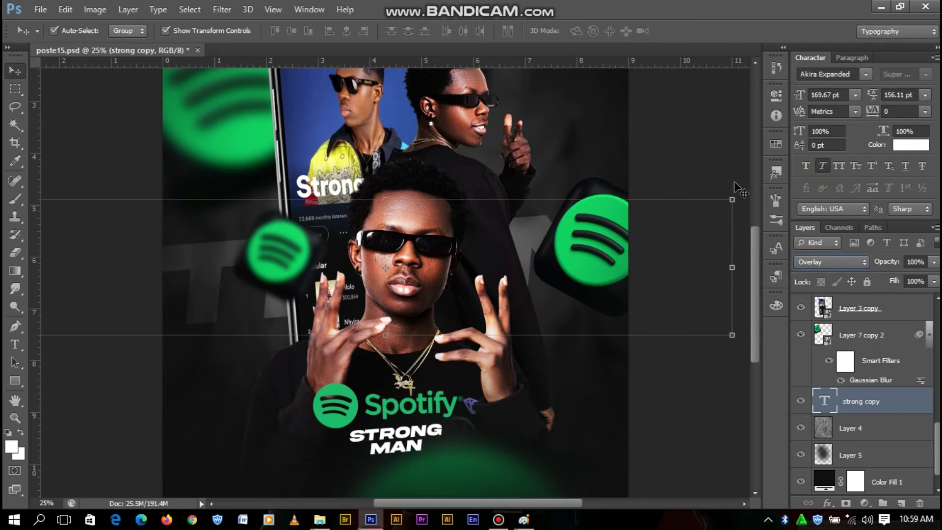
Step: Rotate the big Overlay STRONG text into a tilt
{"action": "scroll", "coordinate": [751, 147], "scroll_direction": "up", "scroll_amount": 5}
{"action": "key", "text": "ctrl+minus"}
{"action": "left_click_drag", "start_coordinate": [633, 245], "coordinate": [621, 147]}
{"action": "mouse_move", "coordinate": [560, 211]}
{"action": "left_mouse_down"}
{"action": "mouse_move", "coordinate": [547, 209]}
{"action": "mouse_move", "coordinate": [557, 203]}
{"action": "left_mouse_up"}
{"action": "left_click", "coordinate": [696, 31]}
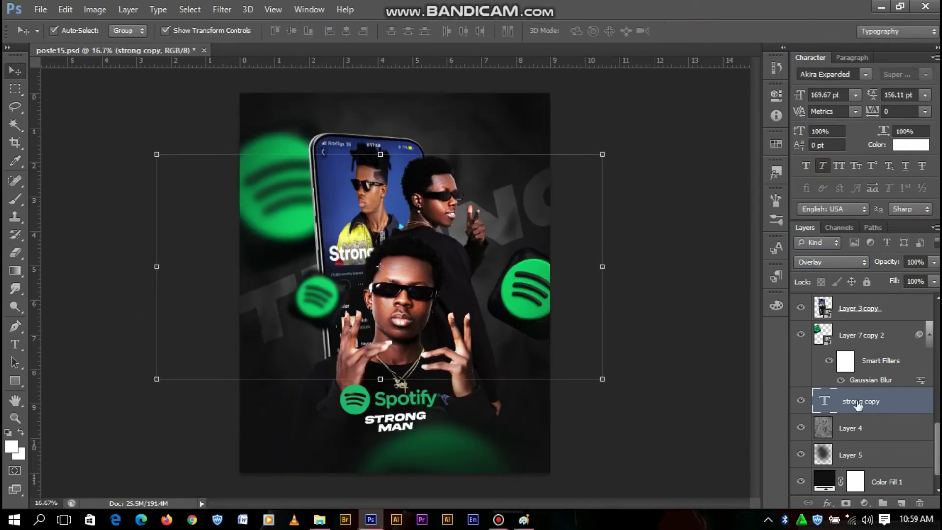
Step: Duplicate the tilted STRONG text and shift the second copy lower on the poster
{"action": "key", "text": "ctrl+j"}
{"action": "key", "text": "ctrl+t"}
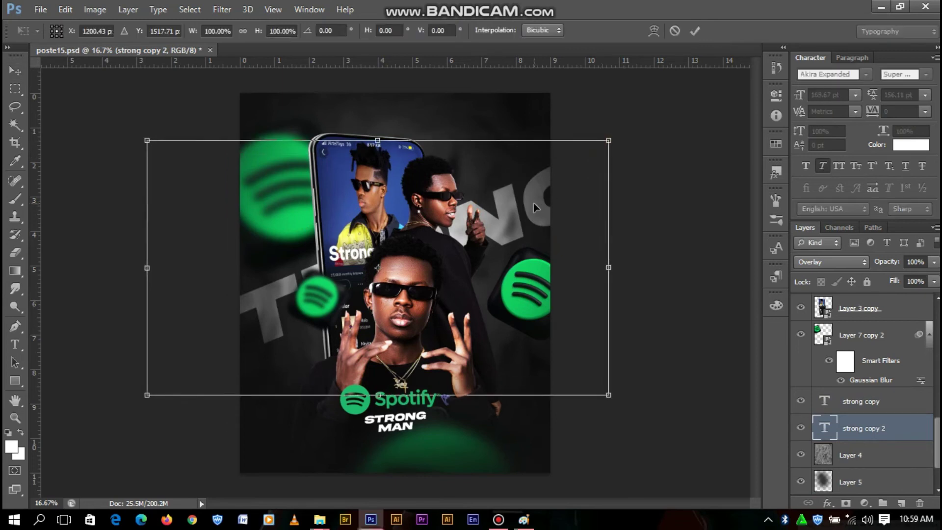
{"action": "left_click_drag", "start_coordinate": [534, 202], "coordinate": [544, 263]}
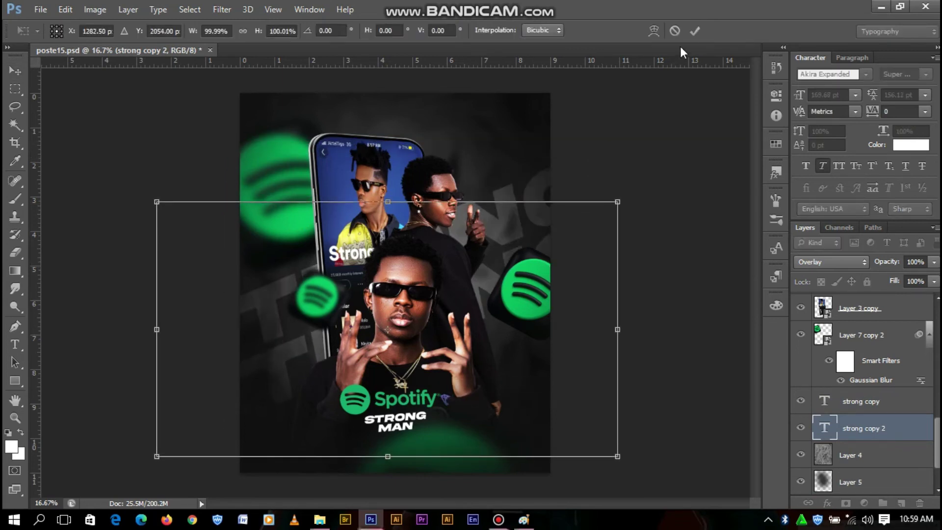
{"action": "key", "text": "Return"}
{"action": "key", "text": "ctrl+plus"}
Step: Shrink both big STRONG copies slightly together, then select the Layer 3 copy image layer
{"action": "left_click", "coordinate": [860, 401], "text": "ctrl"}
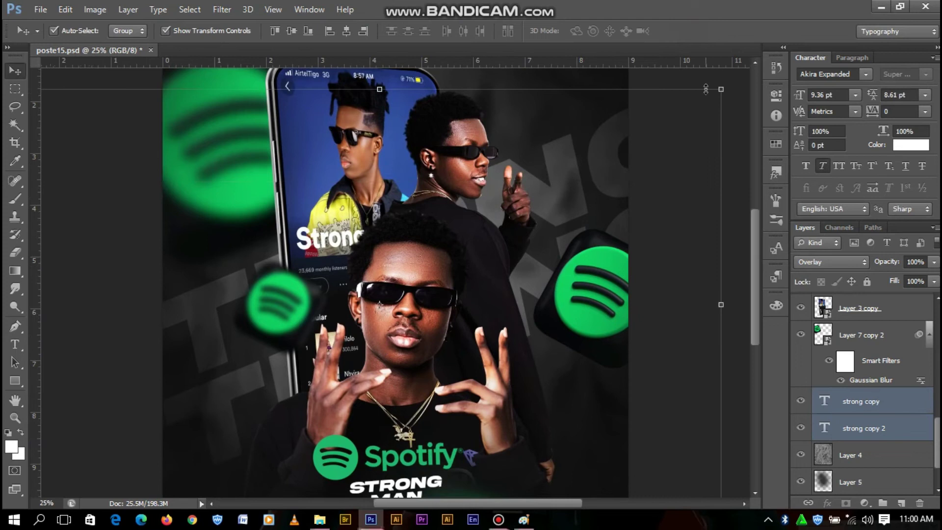
{"action": "key", "text": "ctrl+t"}
{"action": "left_click_drag", "start_coordinate": [721, 89], "coordinate": [665, 141]}
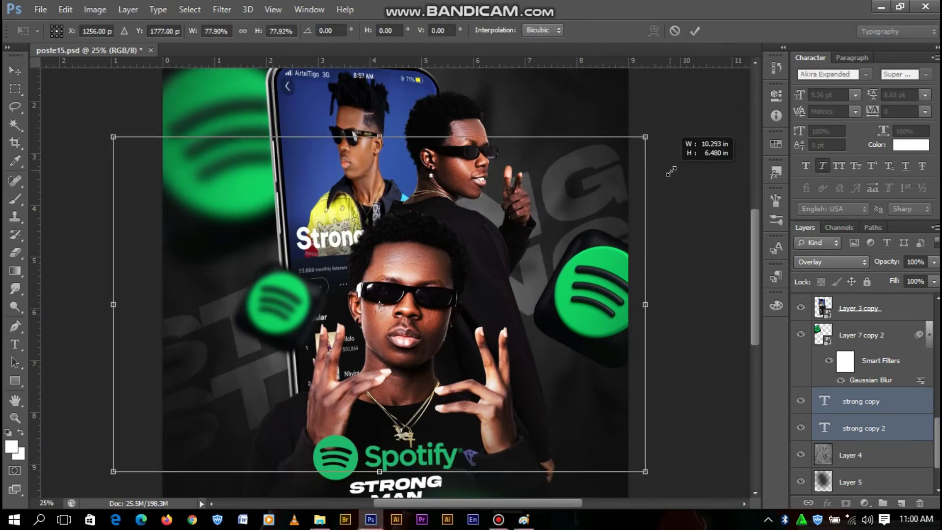
{"action": "left_click", "coordinate": [695, 31]}
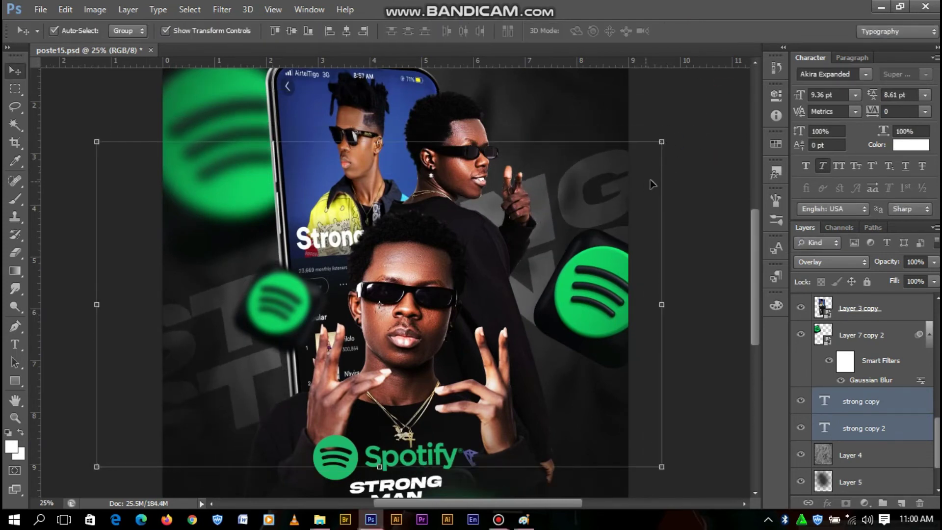
{"action": "left_click", "coordinate": [692, 148]}
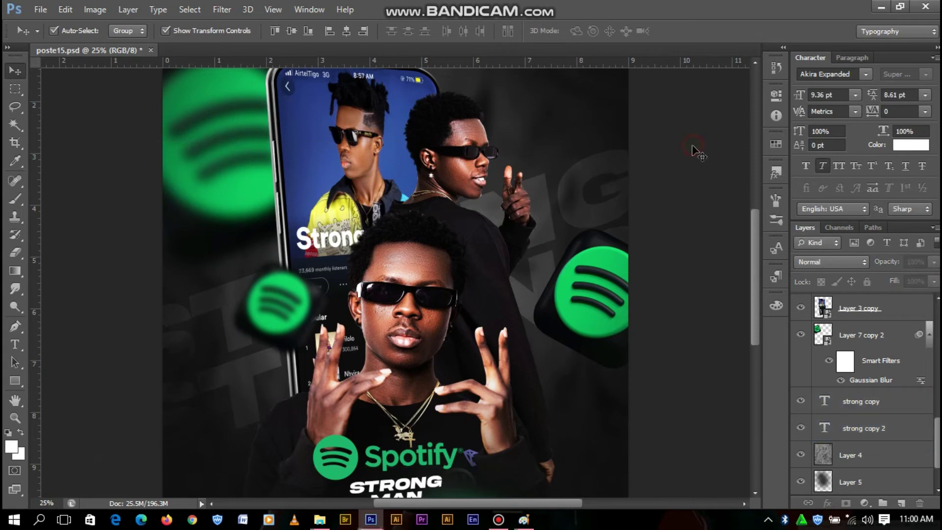
{"action": "left_click", "coordinate": [343, 171]}
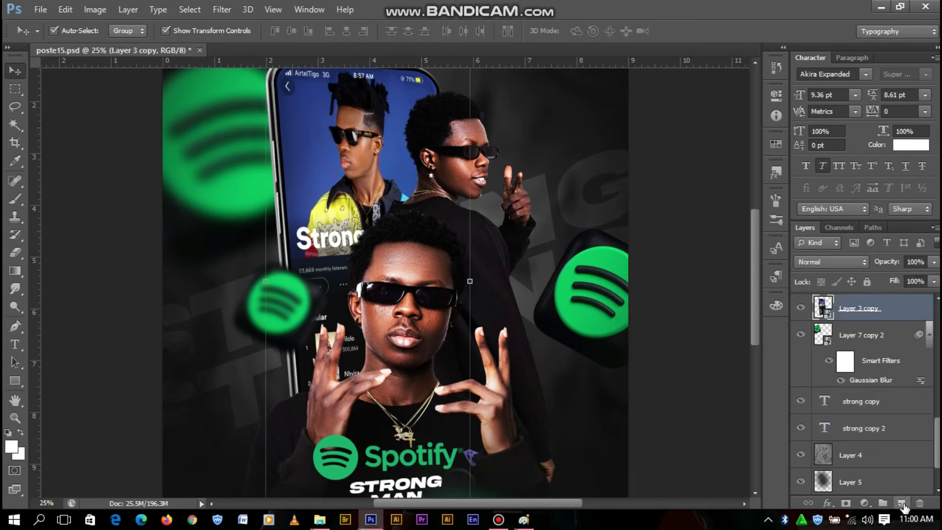
Step: Open file 3 from the tutorials folder and pick up its three tagline text layers
{"action": "left_click", "coordinate": [41, 9]}
{"action": "left_click", "coordinate": [54, 31]}
{"action": "mouse_move", "coordinate": [795, 206]}
{"action": "left_mouse_down"}
{"action": "mouse_move", "coordinate": [793, 363]}
{"action": "mouse_move", "coordinate": [800, 128]}
{"action": "left_mouse_up"}
{"action": "left_click", "coordinate": [286, 103]}
{"action": "left_click", "coordinate": [165, 424]}
{"action": "left_click", "coordinate": [725, 158]}
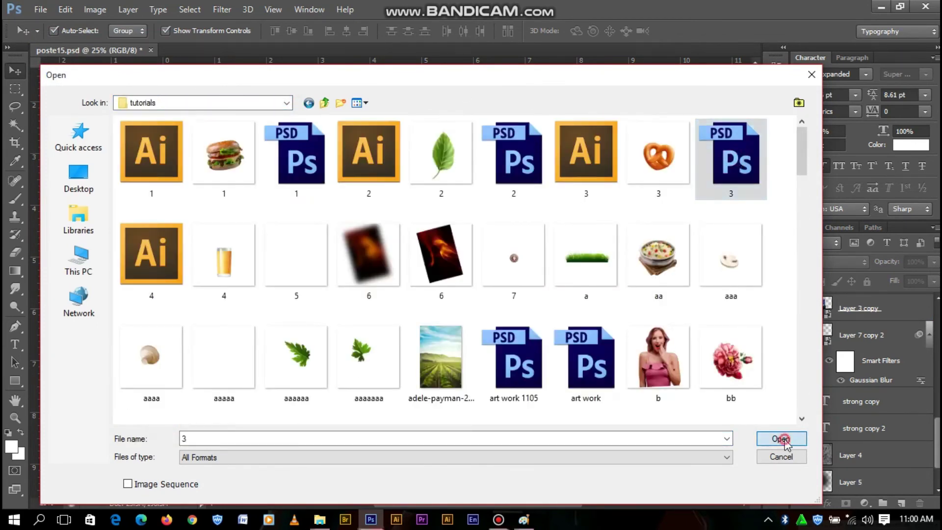
{"action": "left_click", "coordinate": [781, 438]}
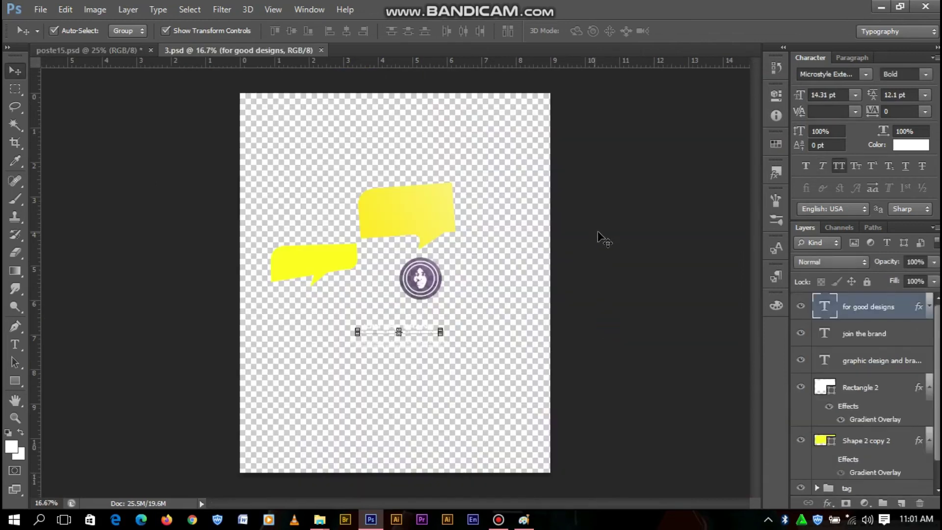
{"action": "left_click_drag", "start_coordinate": [547, 400], "coordinate": [372, 316]}
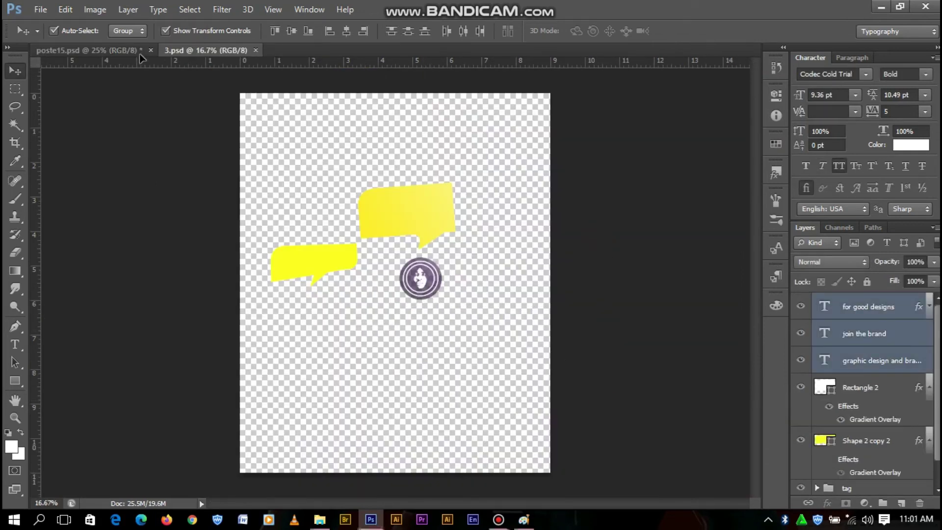
Step: Place the tagline just below STRONG MAN on the poster and tilt it slightly
{"action": "left_click", "coordinate": [140, 55]}
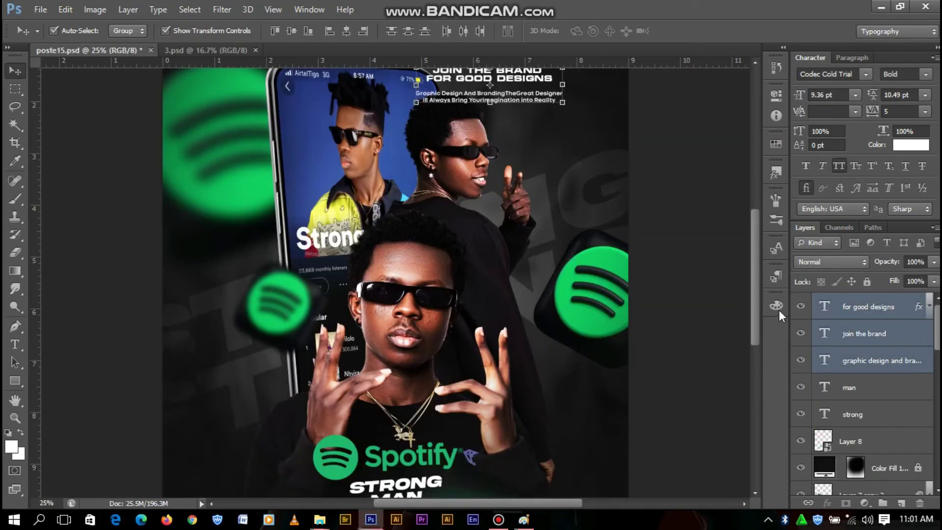
{"action": "left_click_drag", "start_coordinate": [755, 294], "coordinate": [758, 256]}
{"action": "scroll", "coordinate": [571, 260], "scroll_direction": "down", "scroll_amount": 5}
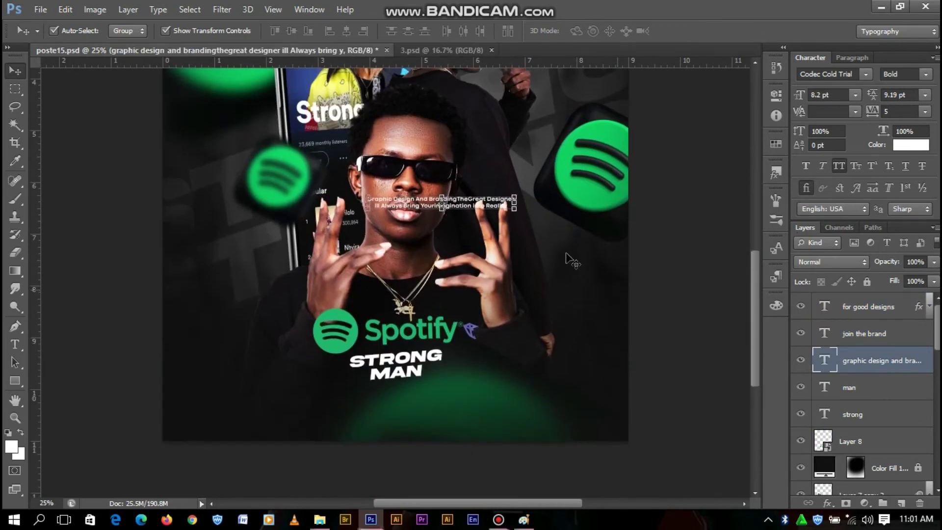
{"action": "left_click_drag", "start_coordinate": [413, 392], "coordinate": [413, 394]}
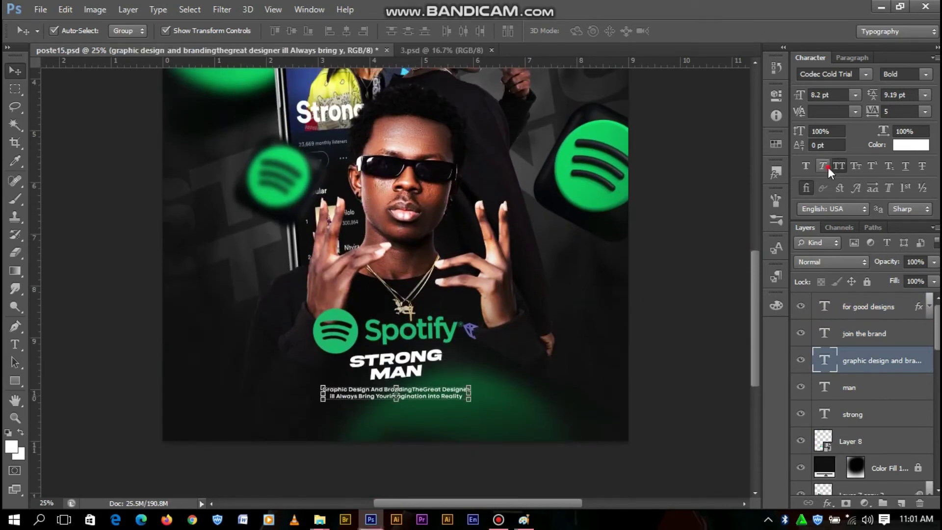
{"action": "left_click_drag", "start_coordinate": [480, 383], "coordinate": [499, 365]}
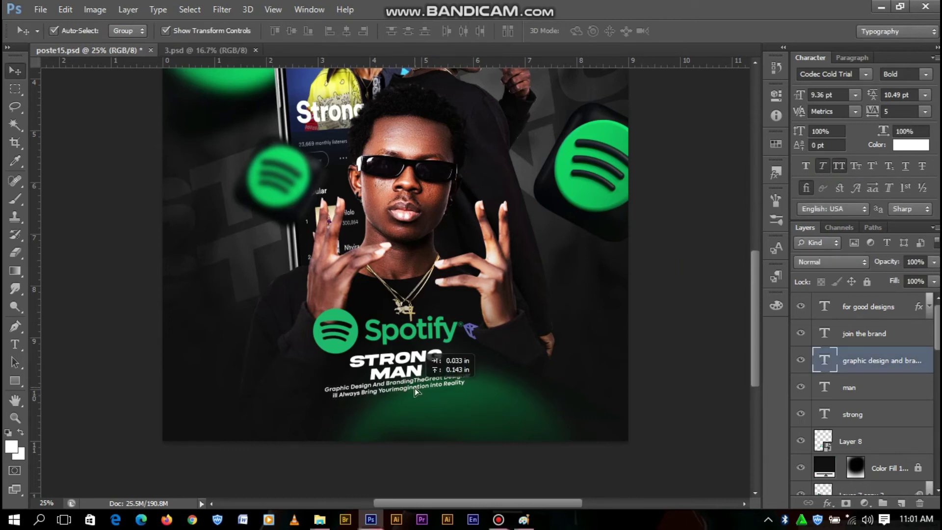
{"action": "left_click", "coordinate": [694, 31]}
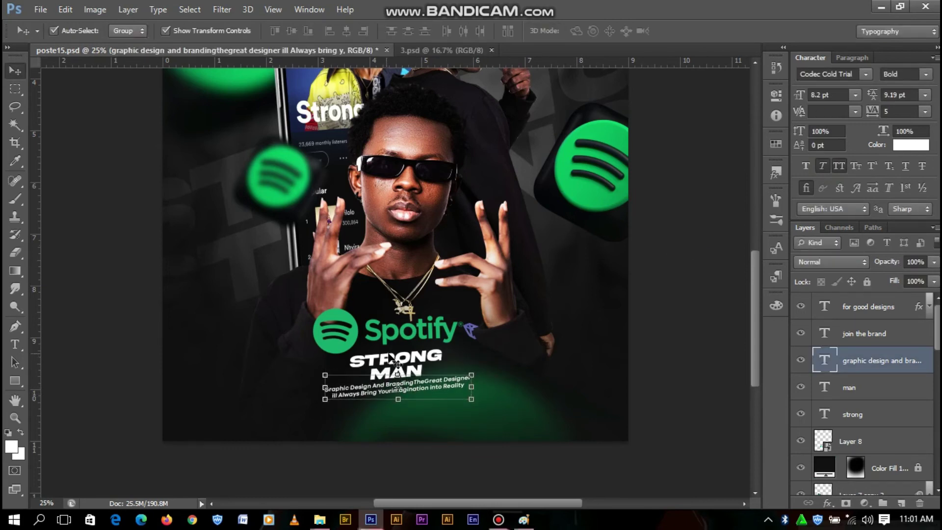
Step: Nudge the Spotify logo and STRONG MAN title lower and position the bottom banner
{"action": "left_click", "coordinate": [854, 399]}
{"action": "left_click", "coordinate": [852, 442], "text": "shift"}
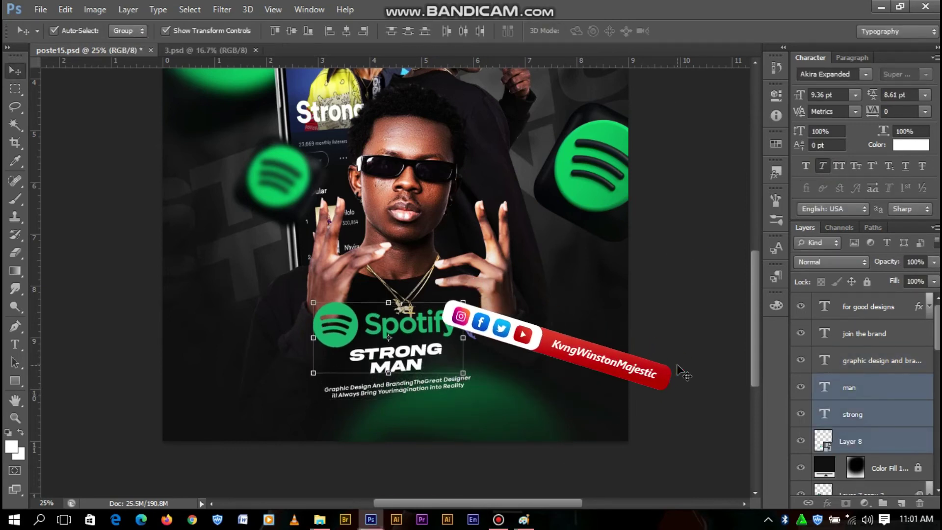
{"action": "left_click", "coordinate": [662, 327]}
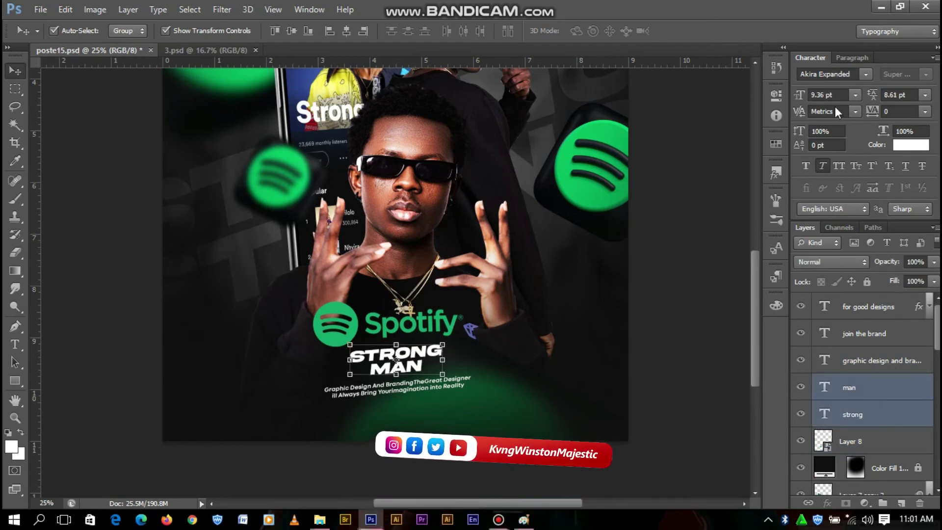
{"action": "left_click_drag", "start_coordinate": [756, 319], "coordinate": [752, 251]}
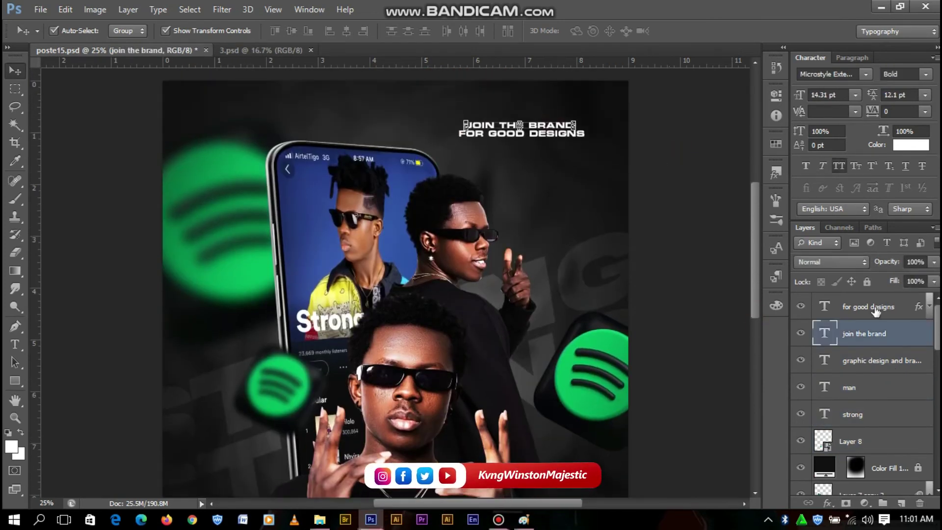
{"action": "left_click_drag", "start_coordinate": [577, 133], "coordinate": [560, 135]}
{"action": "left_click", "coordinate": [673, 126]}
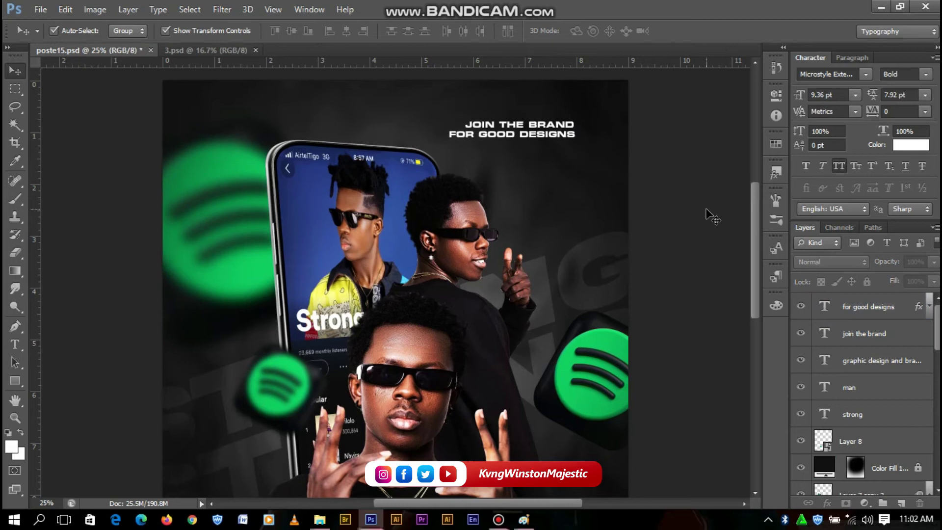
Step: Hide the 'join the brand' heading and 'for good designs' line, then select Layer 3 copy 2
{"action": "mouse_move", "coordinate": [755, 213]}
{"action": "left_mouse_down"}
{"action": "mouse_move", "coordinate": [755, 240]}
{"action": "mouse_move", "coordinate": [755, 209]}
{"action": "left_mouse_up"}
{"action": "left_click", "coordinate": [863, 333]}
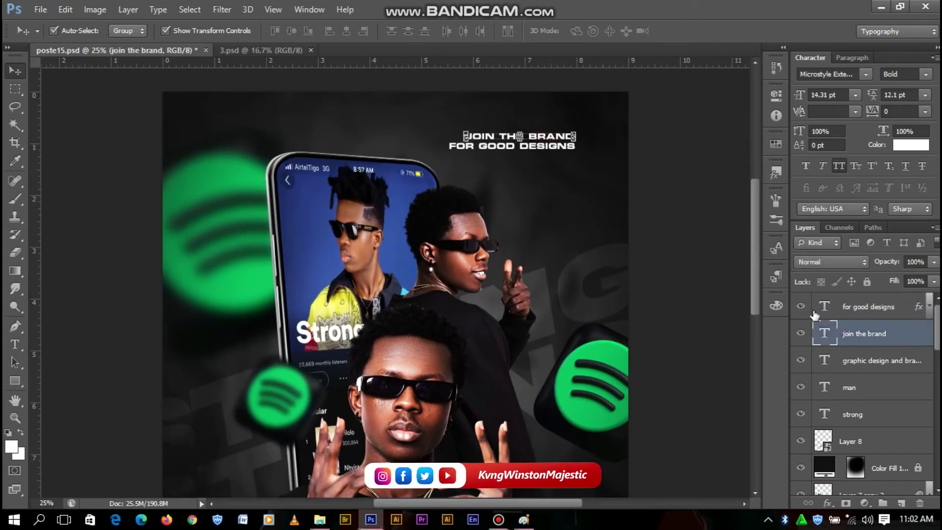
{"action": "key", "text": "ctrl+comma"}
{"action": "scroll", "coordinate": [743, 289], "scroll_direction": "down", "scroll_amount": 5}
{"action": "scroll", "coordinate": [743, 289], "scroll_direction": "up", "scroll_amount": 4}
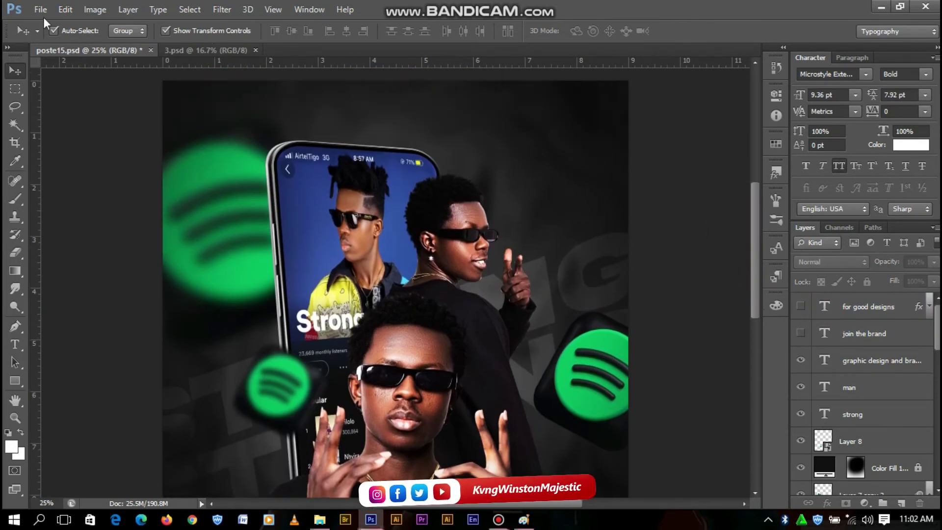
{"action": "left_click", "coordinate": [924, 470]}
Step: Paint a soft bright green glow on a new layer along the poster's left side and upper right
{"action": "left_click", "coordinate": [901, 502]}
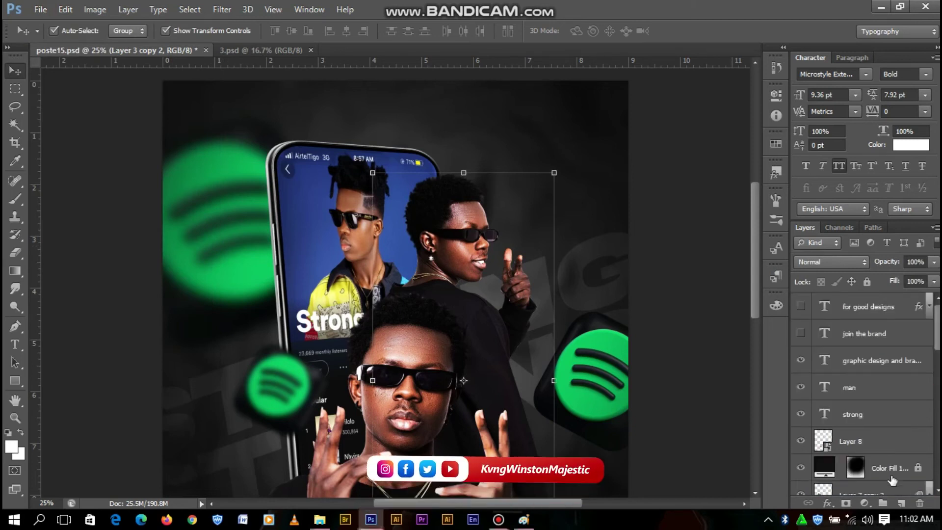
{"action": "left_click", "coordinate": [10, 447]}
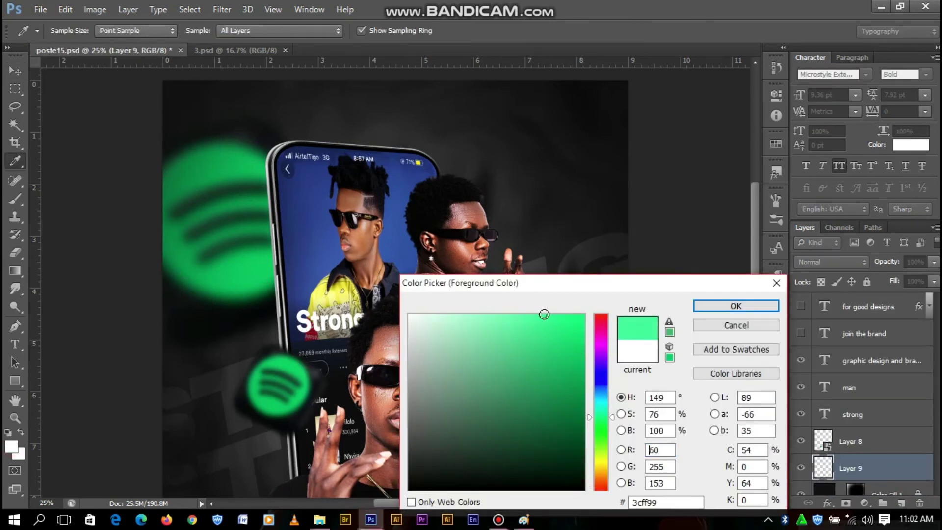
{"action": "key", "text": "Return"}
{"action": "key", "text": "b"}
{"action": "left_click_drag", "start_coordinate": [651, 220], "coordinate": [613, 295]}
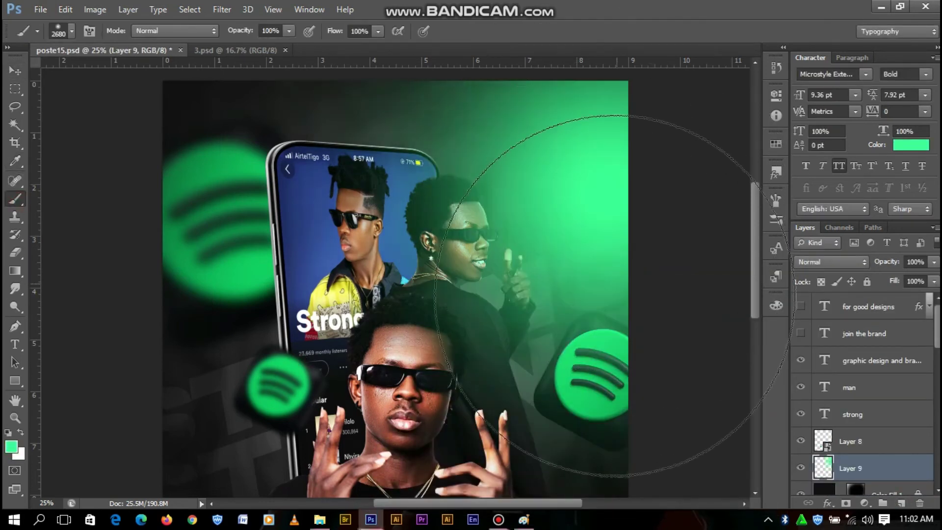
{"action": "key", "text": "ctrl+minus"}
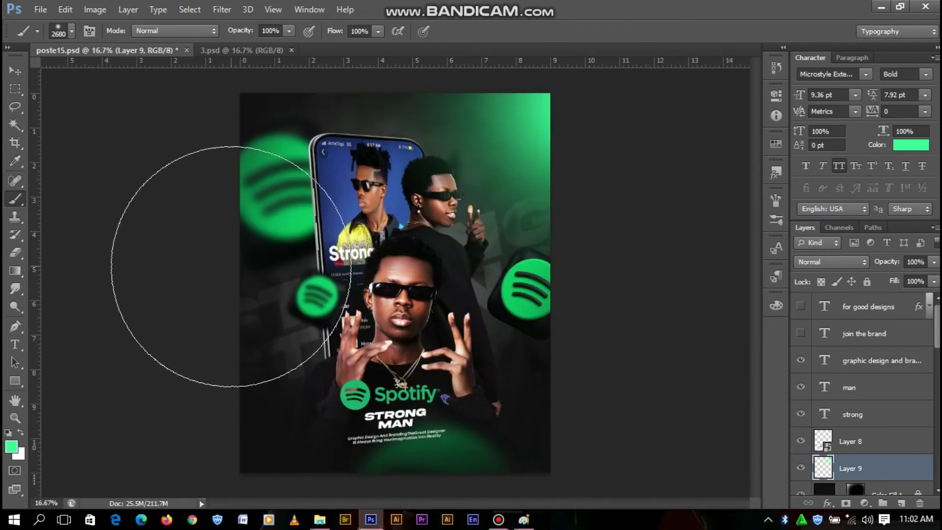
{"action": "left_click_drag", "start_coordinate": [231, 267], "coordinate": [355, 295]}
{"action": "left_click", "coordinate": [15, 66]}
{"action": "key", "text": "ctrl+plus"}
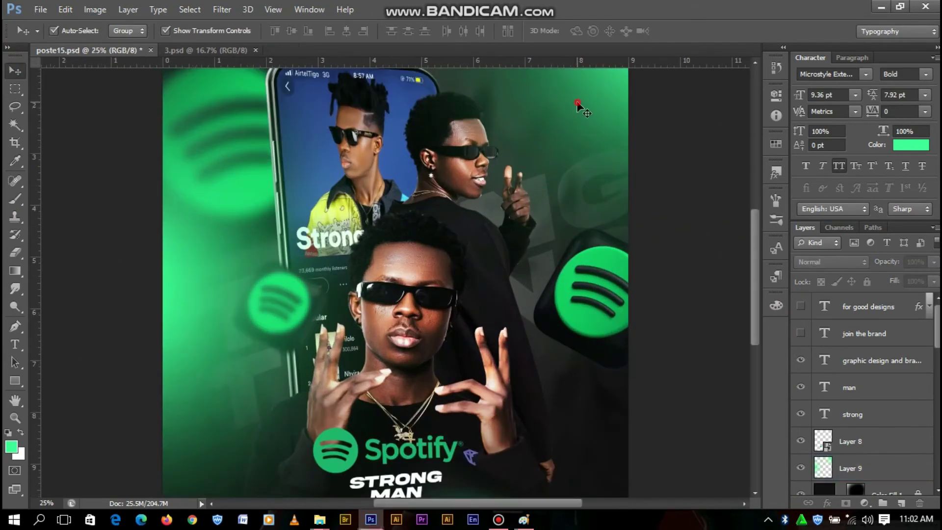
Step: Duplicate the glow layer, set the copy to Overlay, and lower Layer 9's fill to 41%
{"action": "key", "text": "ctrl+j"}
{"action": "left_click", "coordinate": [830, 262]}
{"action": "left_click", "coordinate": [835, 168]}
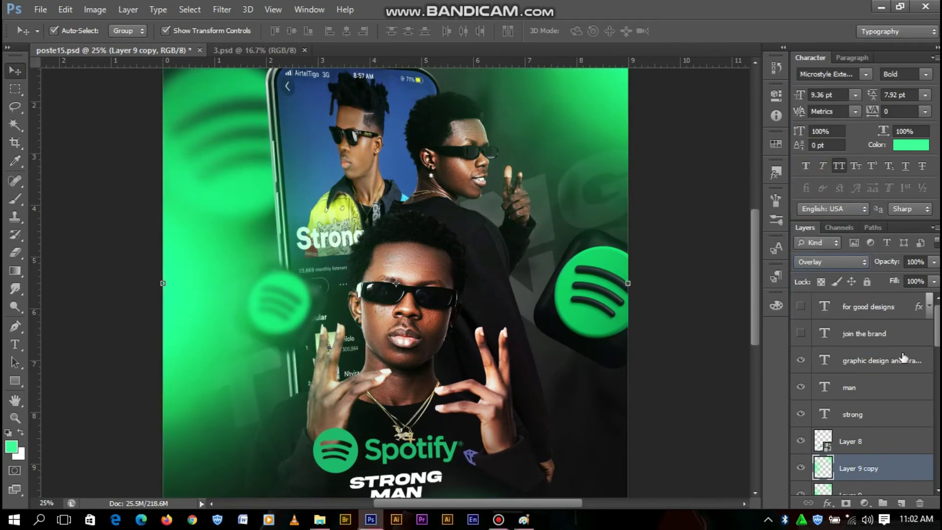
{"action": "scroll", "coordinate": [903, 358], "scroll_direction": "down", "scroll_amount": 1}
{"action": "left_click", "coordinate": [878, 464]}
{"action": "left_click", "coordinate": [934, 281]}
{"action": "left_click_drag", "start_coordinate": [932, 295], "coordinate": [893, 297]}
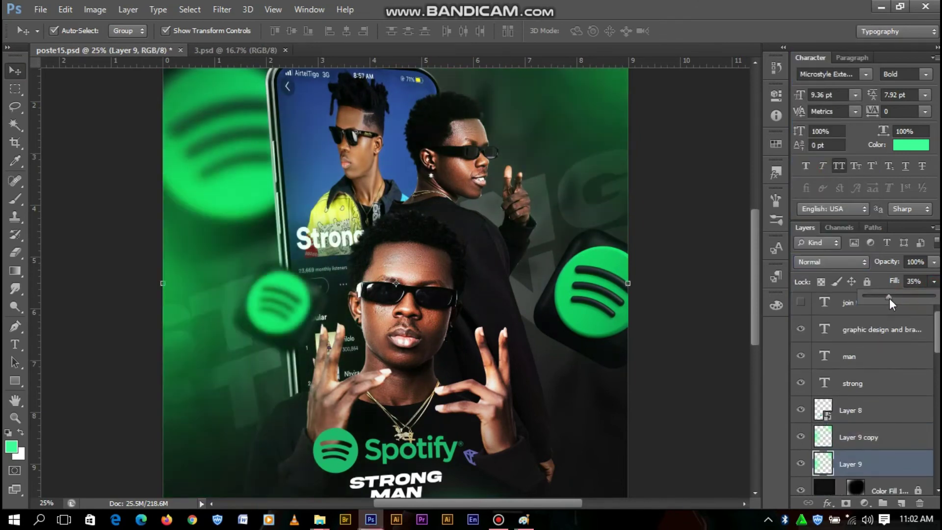
Step: Dim the Overlay glow copy by lowering its opacity to 49%
{"action": "key", "text": "ctrl+Tab"}
{"action": "key", "text": "ctrl+Tab"}
{"action": "key", "text": "ctrl+Tab"}
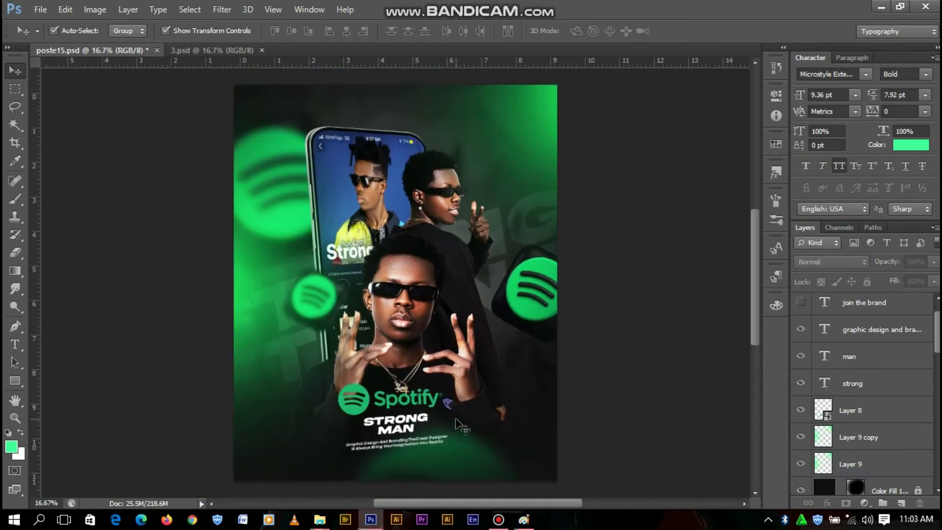
{"action": "key", "text": "ctrl+Tab"}
{"action": "key", "text": "ctrl+minus"}
{"action": "key", "text": "ctrl+t"}
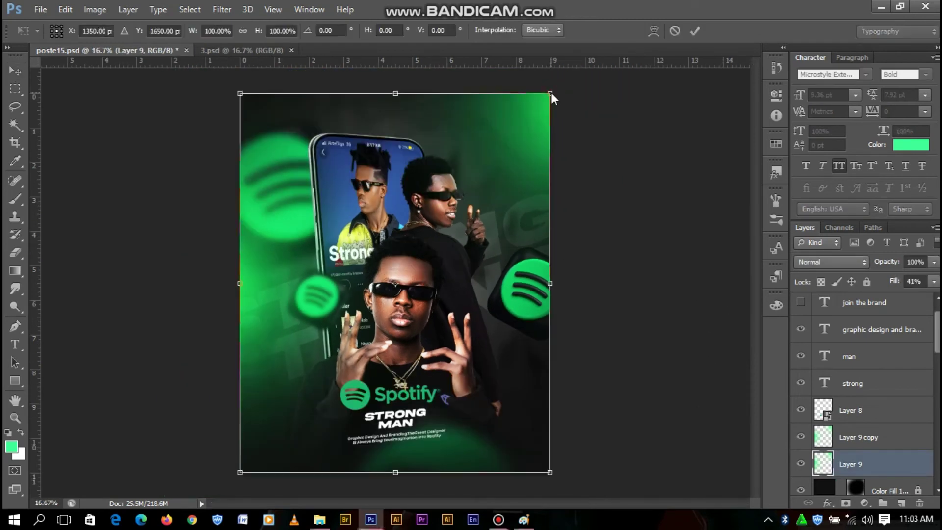
{"action": "left_click", "coordinate": [693, 31]}
{"action": "left_click", "coordinate": [858, 437]}
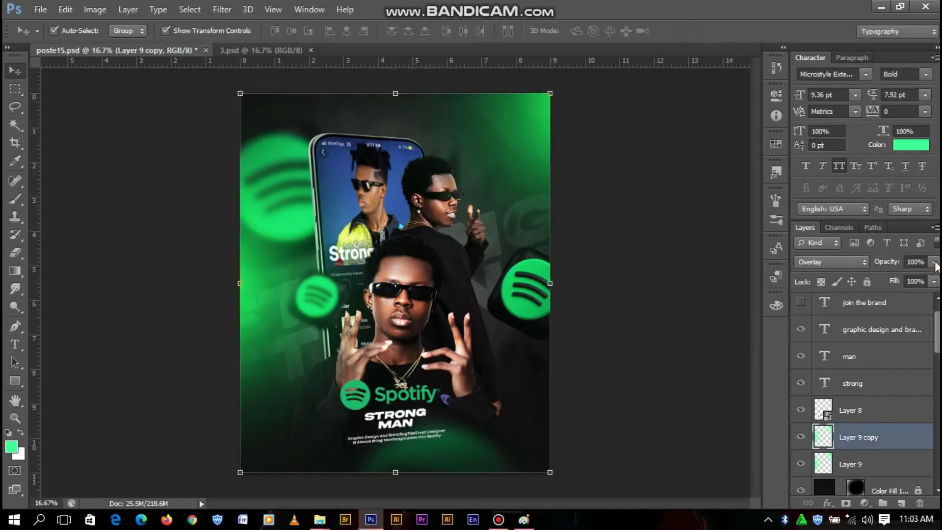
{"action": "mouse_move", "coordinate": [899, 284]}
{"action": "left_mouse_down"}
{"action": "mouse_move", "coordinate": [874, 287]}
{"action": "mouse_move", "coordinate": [910, 295]}
{"action": "left_mouse_up"}
{"action": "left_click", "coordinate": [878, 463]}
{"action": "left_click", "coordinate": [659, 251]}
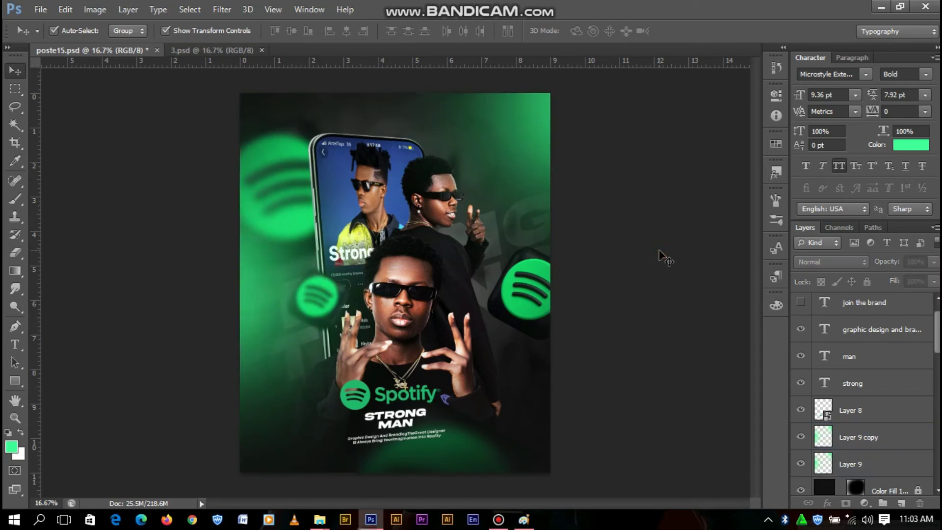
{"action": "key", "text": "ctrl+plus"}
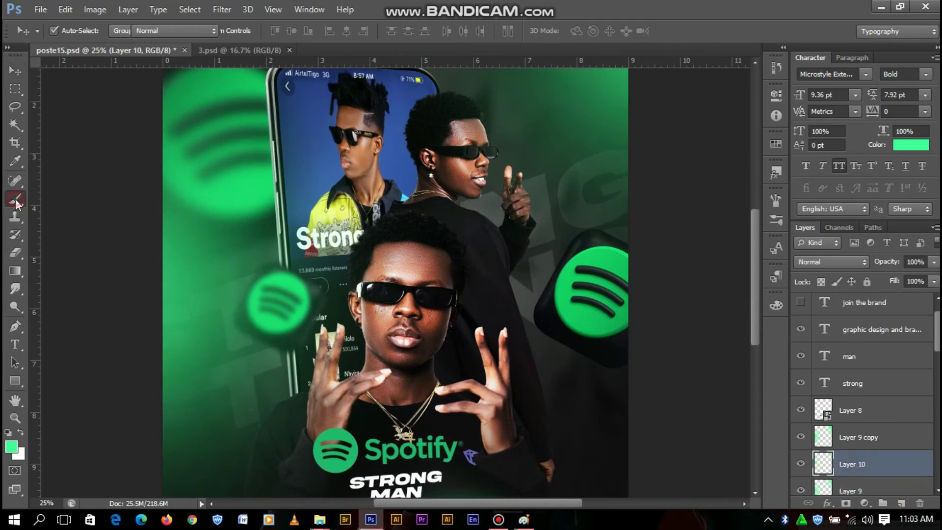
Step: Paint a large soft green dab on Layer 10 and move it up toward the top
{"action": "left_click", "coordinate": [16, 200]}
{"action": "left_click", "coordinate": [390, 260]}
{"action": "left_click", "coordinate": [15, 72]}
{"action": "key", "text": "ctrl+minus"}
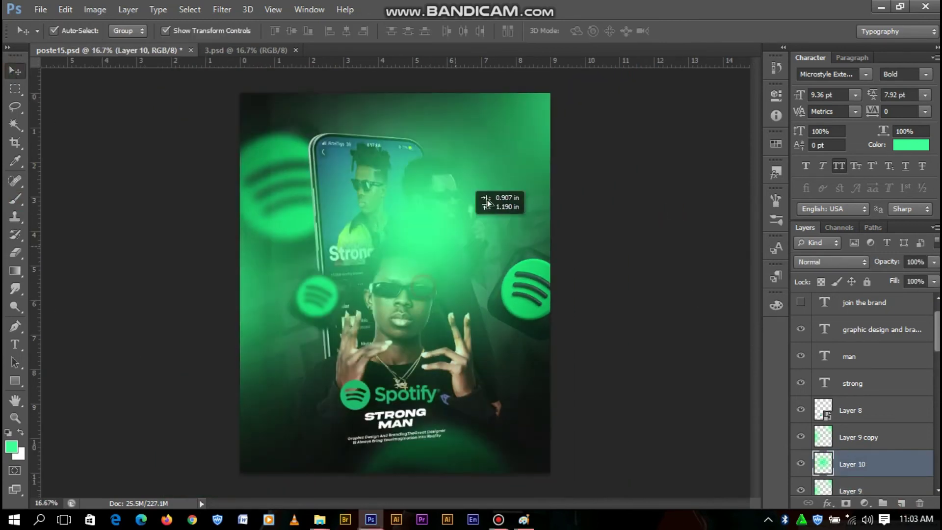
{"action": "left_click_drag", "start_coordinate": [429, 236], "coordinate": [468, 147]}
Step: Erase the glow over the right-hand figures and set Layer 10's fill to 63%
{"action": "left_click", "coordinate": [15, 252]}
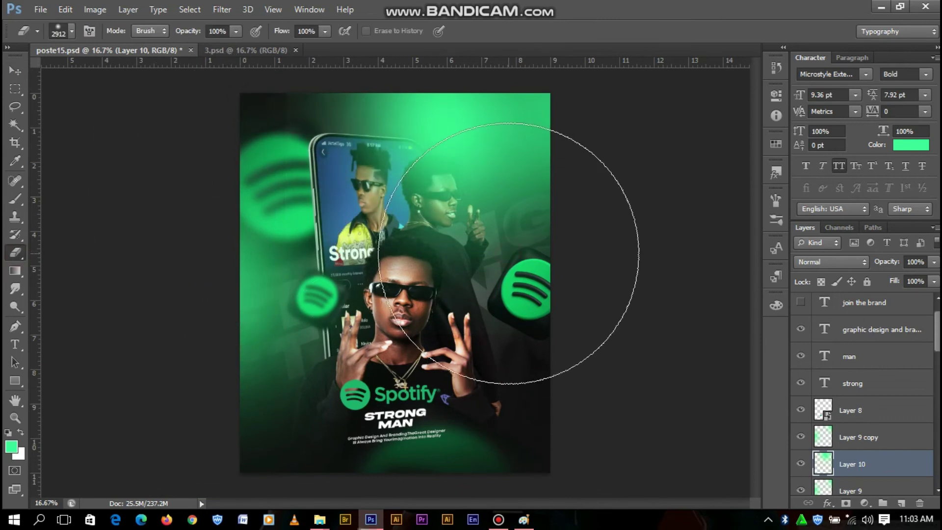
{"action": "left_click", "coordinate": [507, 253]}
{"action": "key", "text": "v"}
{"action": "left_click", "coordinate": [934, 281]}
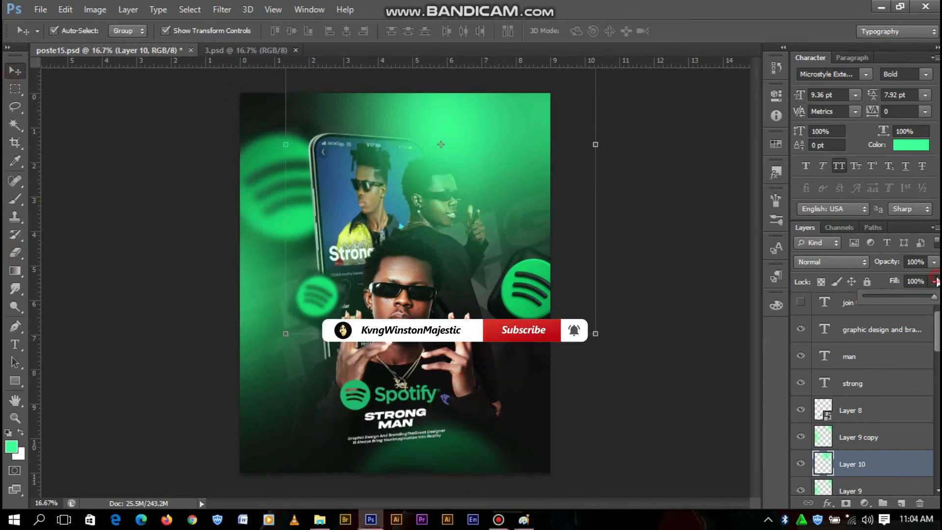
{"action": "left_click_drag", "start_coordinate": [934, 297], "coordinate": [908, 296]}
Step: Shift the green glow sideways across the top, erase around the upper right figure, and save
{"action": "left_click", "coordinate": [436, 165]}
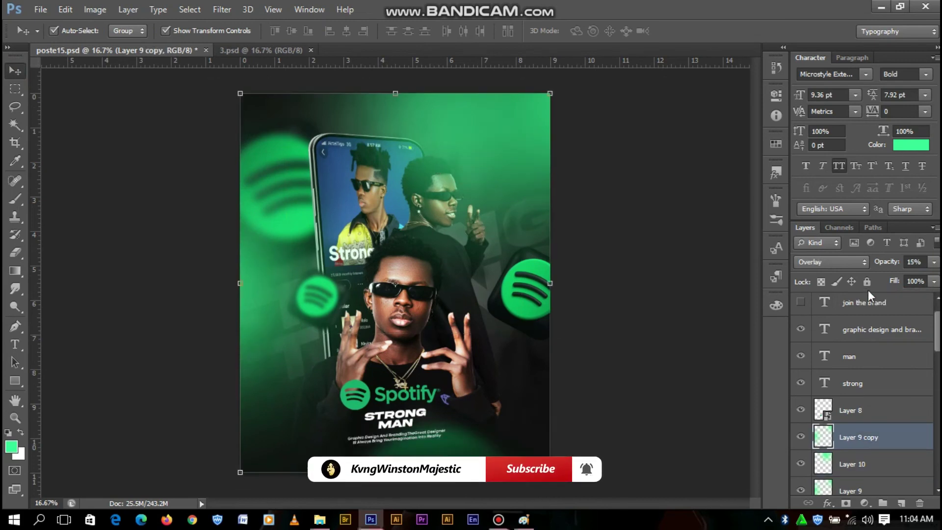
{"action": "mouse_move", "coordinate": [454, 128]}
{"action": "left_mouse_down"}
{"action": "mouse_move", "coordinate": [402, 99]}
{"action": "mouse_move", "coordinate": [394, 126]}
{"action": "left_mouse_up"}
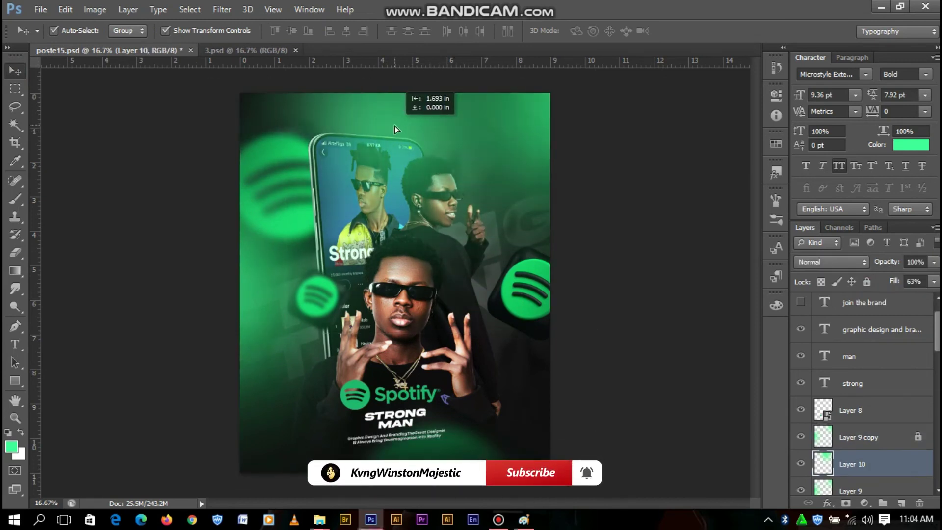
{"action": "key", "text": "e"}
{"action": "mouse_move", "coordinate": [553, 187]}
{"action": "left_mouse_down"}
{"action": "mouse_move", "coordinate": [432, 240]}
{"action": "mouse_move", "coordinate": [369, 230]}
{"action": "mouse_move", "coordinate": [409, 201]}
{"action": "left_mouse_up"}
{"action": "key", "text": "ctrl+z"}
{"action": "key", "text": "ctrl+minus"}
{"action": "left_click", "coordinate": [15, 71]}
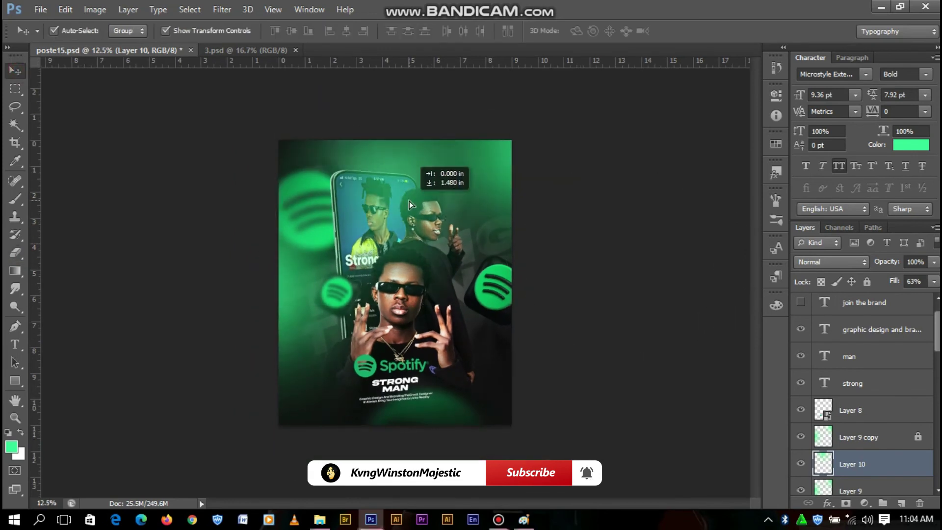
{"action": "key", "text": "e"}
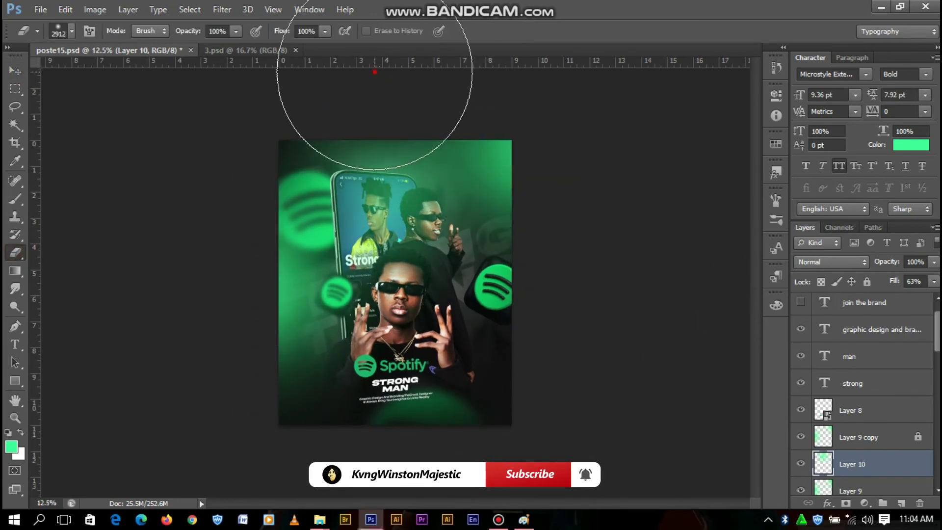
{"action": "key", "text": "v"}
{"action": "key", "text": "ctrl+plus"}
{"action": "key", "text": "ctrl+plus"}
{"action": "key", "text": "ctrl+s"}
Step: Move the tag group beneath Layer 3 copy 2 in the poster's Layers panel
{"action": "key", "text": "ctrl+Tab"}
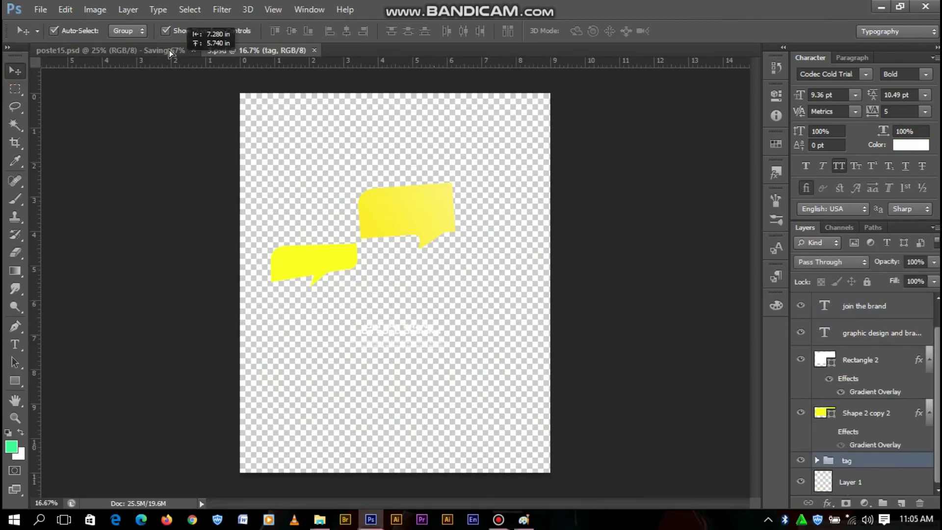
{"action": "left_click", "coordinate": [169, 53]}
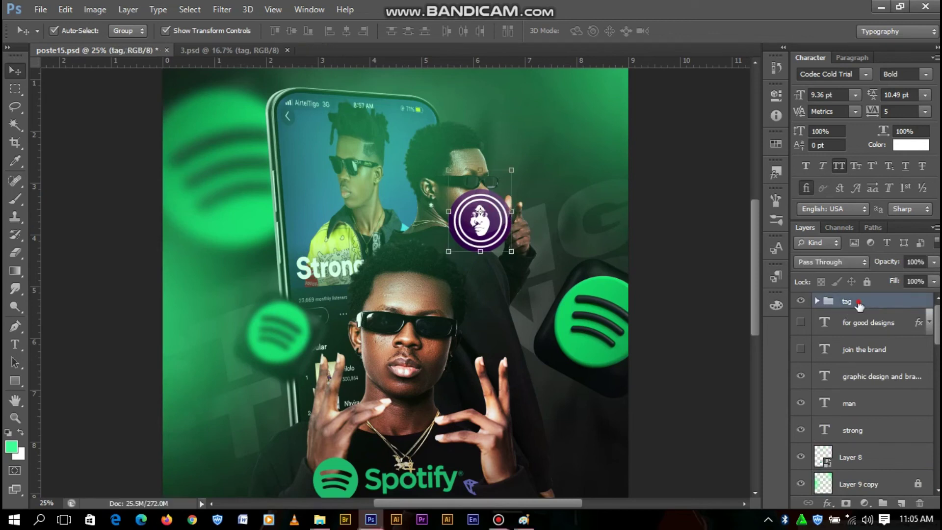
{"action": "left_click_drag", "start_coordinate": [859, 305], "coordinate": [859, 406]}
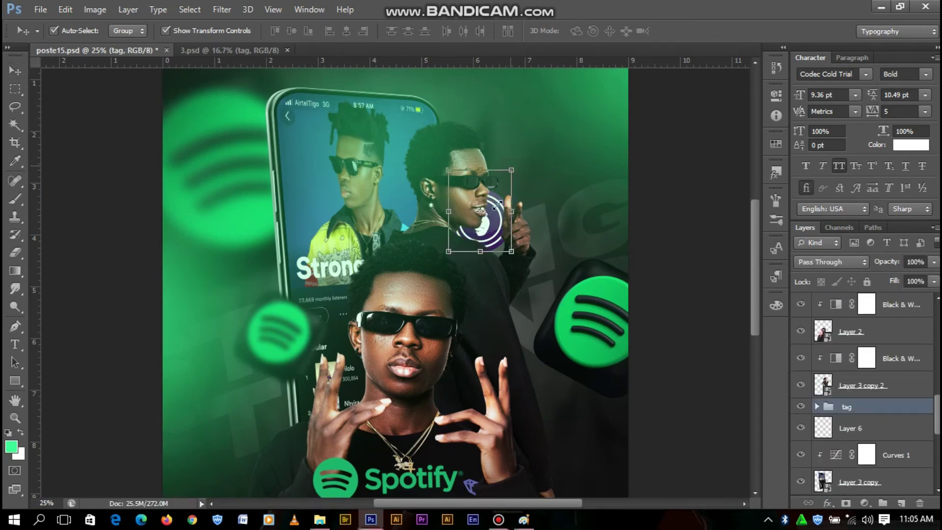
Step: Place the round badge logo small at the poster's lower left beside the front man
{"action": "left_click_drag", "start_coordinate": [497, 205], "coordinate": [490, 105]}
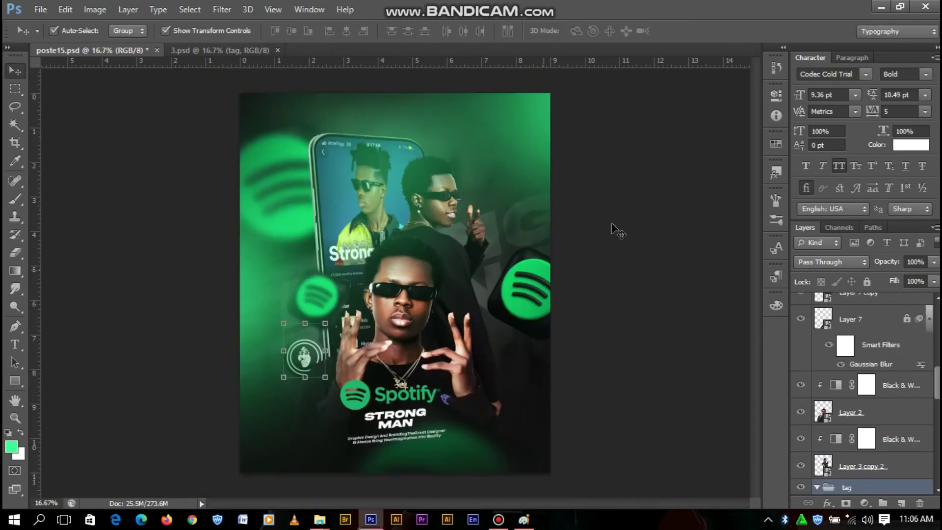
{"action": "left_click_drag", "start_coordinate": [305, 368], "coordinate": [439, 253]}
{"action": "left_click_drag", "start_coordinate": [311, 352], "coordinate": [314, 353]}
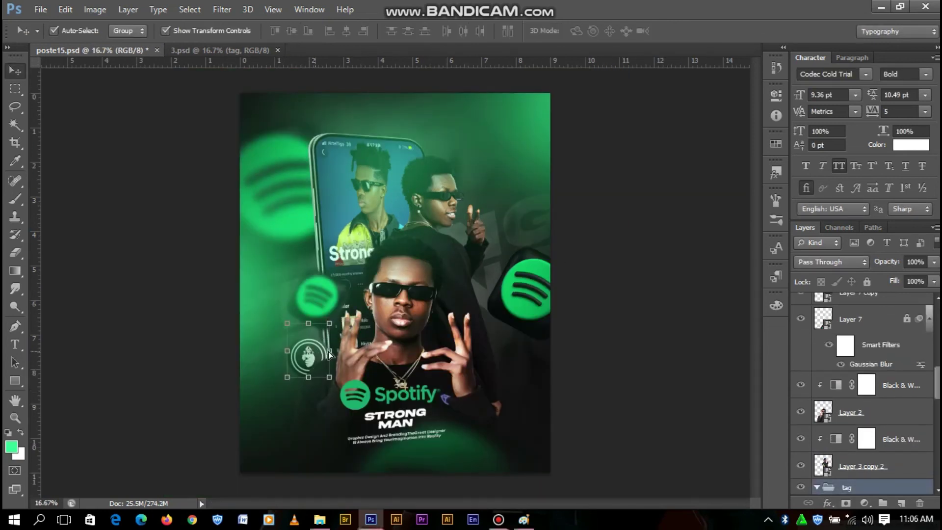
{"action": "key", "text": "ctrl+plus"}
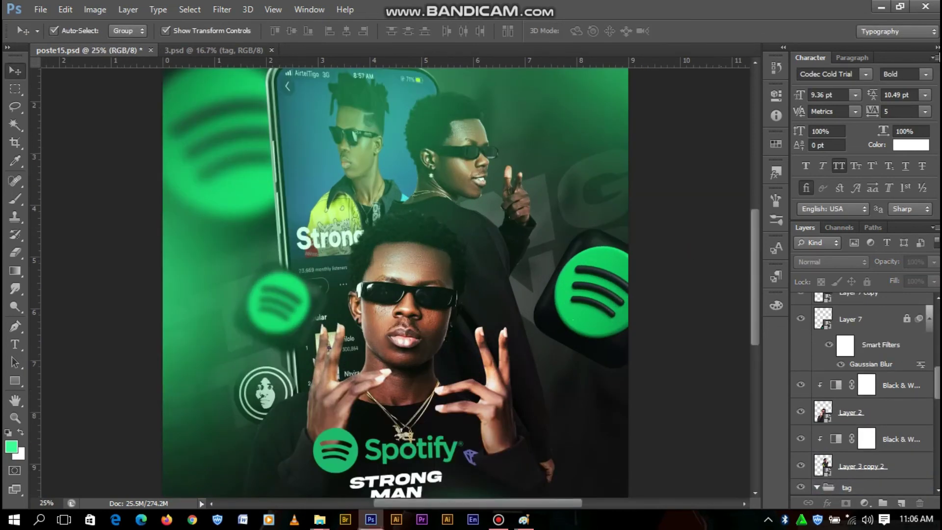
{"action": "left_click", "coordinate": [783, 47]}
{"action": "key", "text": "ctrl+plus"}
{"action": "key", "text": "ctrl+plus"}
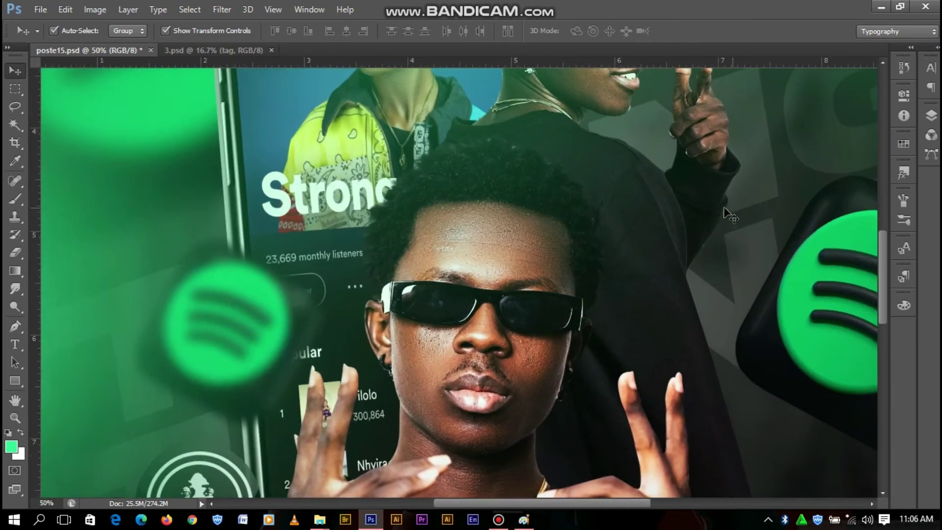
Step: Change the tagline's 'ill' to 'Will' so it reads 'Will Always Bring…' and commit it
{"action": "mouse_move", "coordinate": [885, 287]}
{"action": "left_mouse_down"}
{"action": "mouse_move", "coordinate": [884, 192]}
{"action": "mouse_move", "coordinate": [901, 372]}
{"action": "left_mouse_up"}
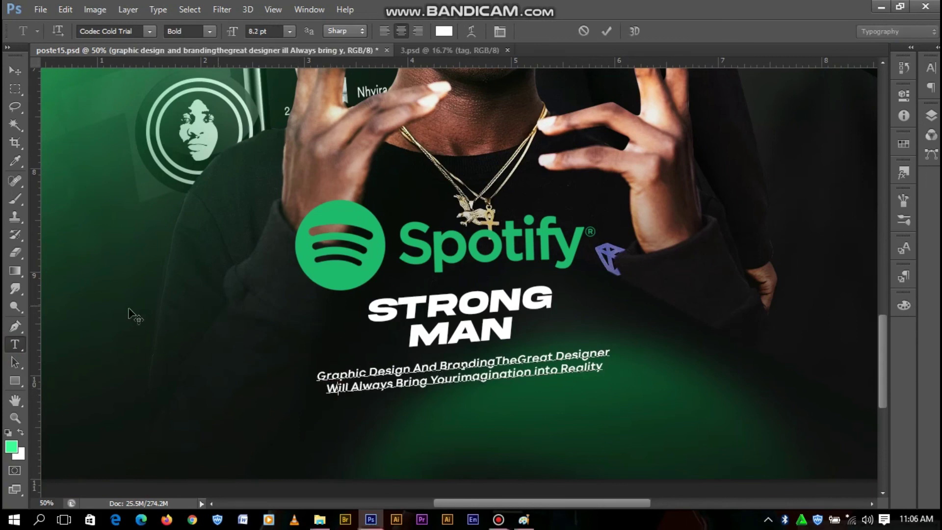
{"action": "left_click", "coordinate": [15, 71]}
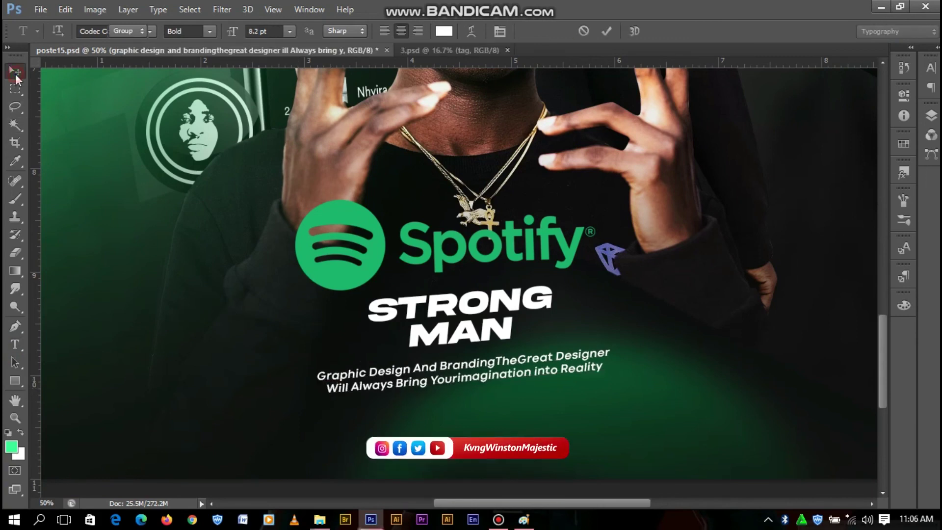
{"action": "left_click", "coordinate": [736, 339]}
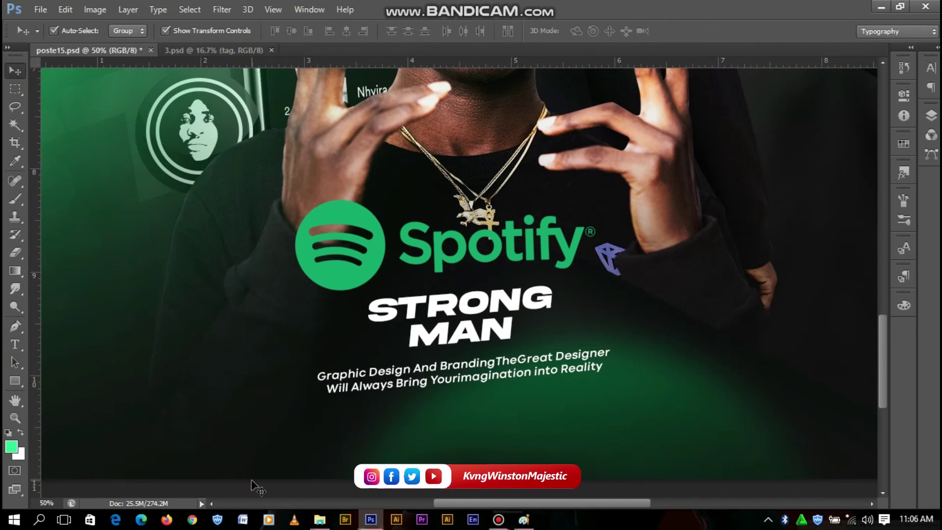
{"action": "key", "text": "ctrl+minus"}
Step: Zoom out to 25% to view the entire finished STRONG MAN poster
{"action": "mouse_move", "coordinate": [885, 345]}
{"action": "left_mouse_down"}
{"action": "mouse_move", "coordinate": [879, 216]}
{"action": "mouse_move", "coordinate": [893, 319]}
{"action": "mouse_move", "coordinate": [874, 205]}
{"action": "mouse_move", "coordinate": [868, 296]}
{"action": "left_mouse_up"}
{"action": "key", "text": "ctrl+minus"}
{"action": "key", "text": "ctrl+minus"}
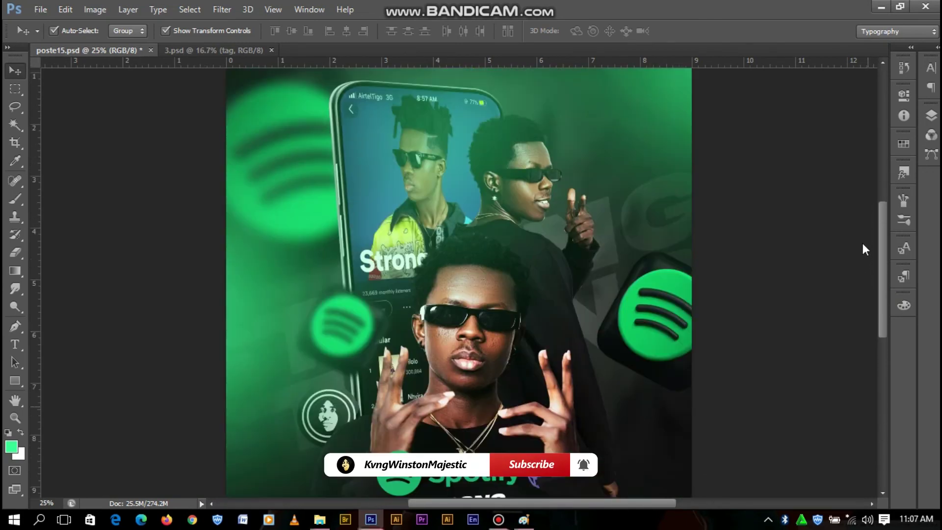